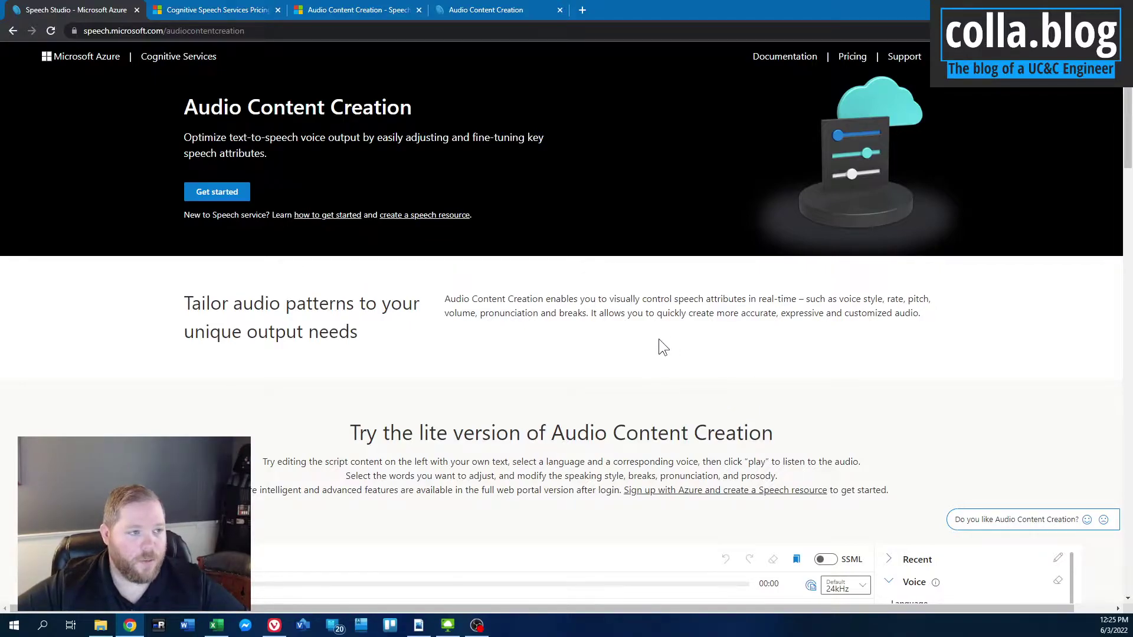
Examine the free-tier price table for Cognitive Speech Services and dismiss the sales chat prompt
click(213, 11)
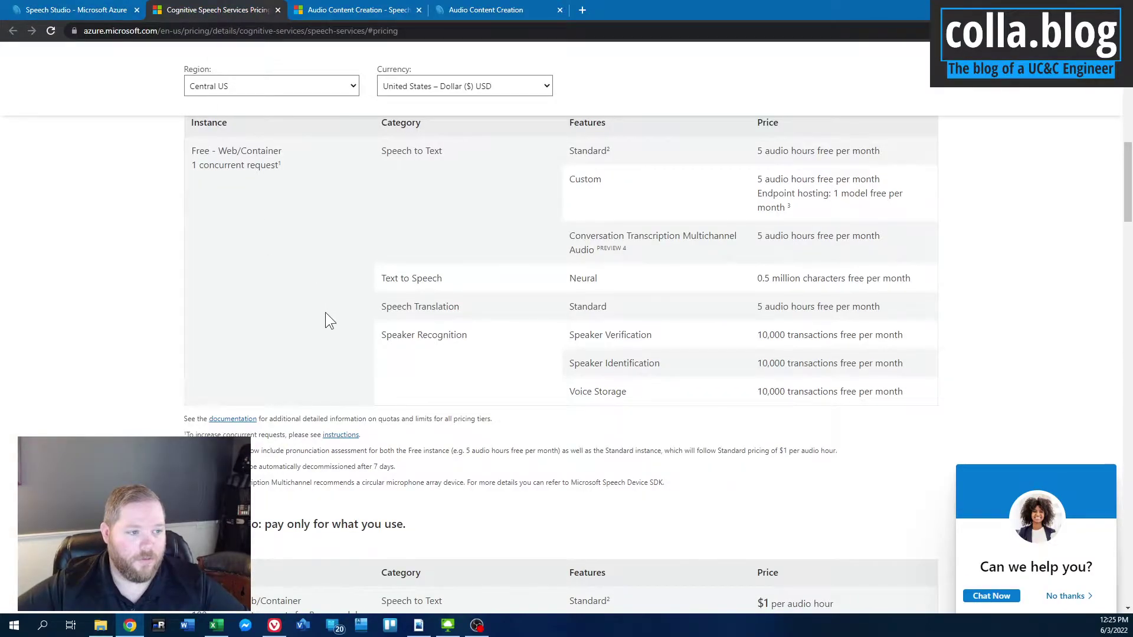
scroll(325, 322, up, 2)
scroll(328, 350, down, 1)
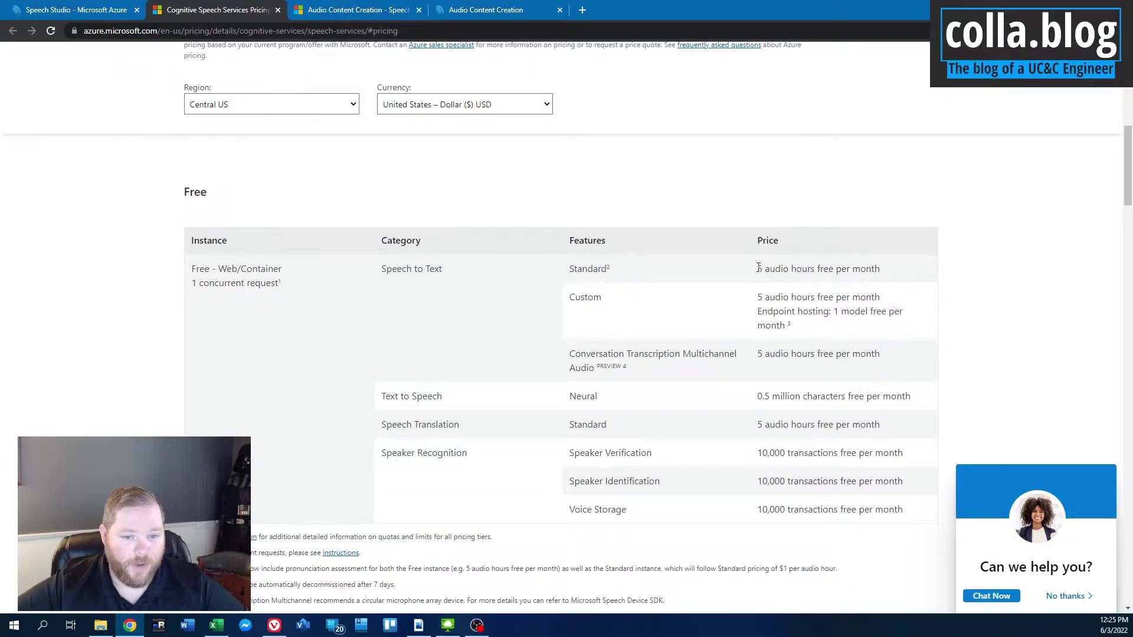
drag(757, 269, 881, 276)
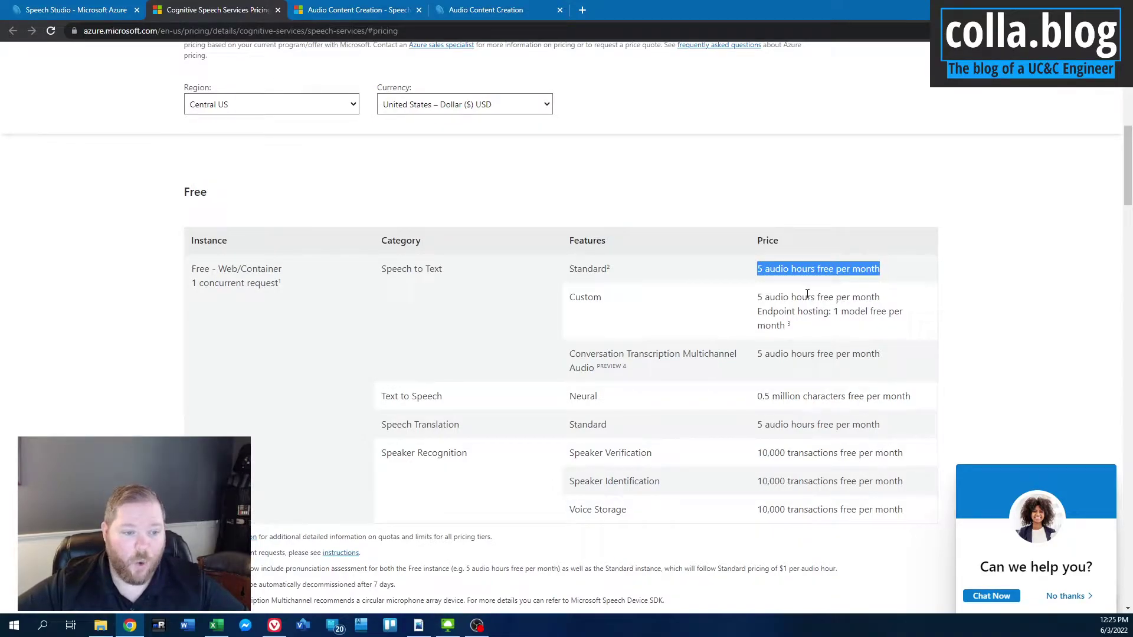
click(1056, 596)
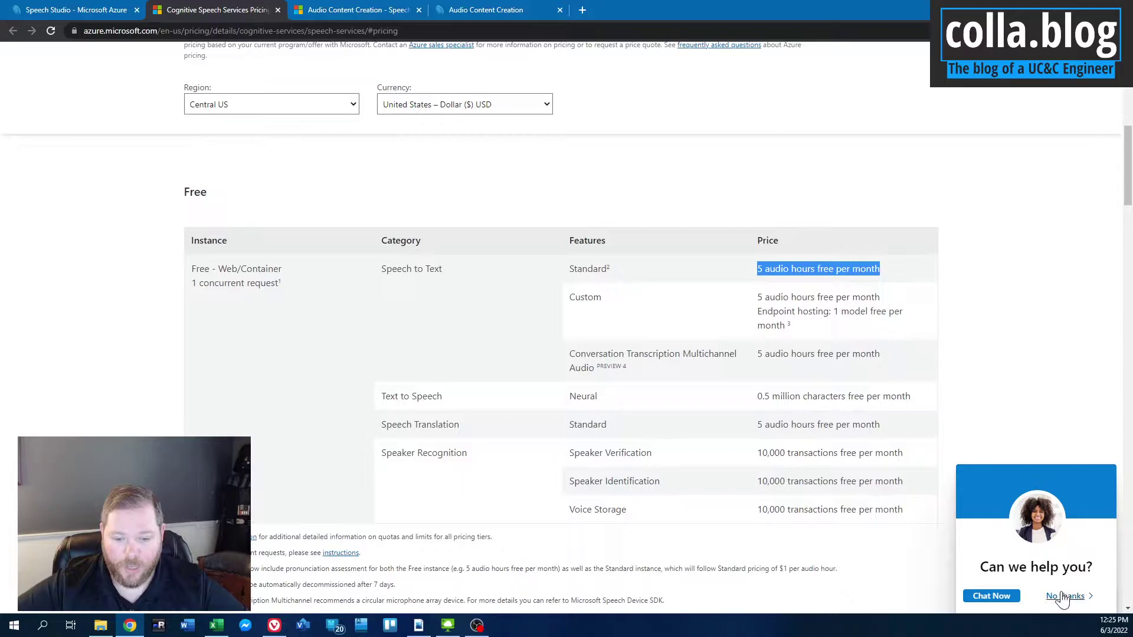
click(1000, 444)
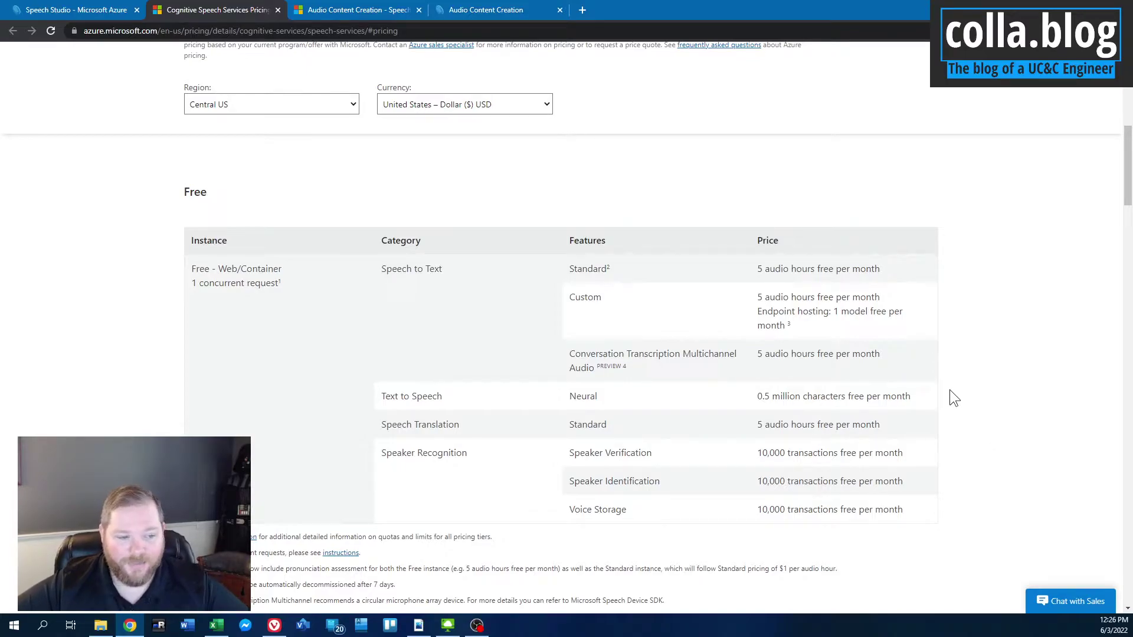
Read the Audio Content Creation article's Get started section, covering the Azure account, Speech resource and sign-in steps
click(345, 11)
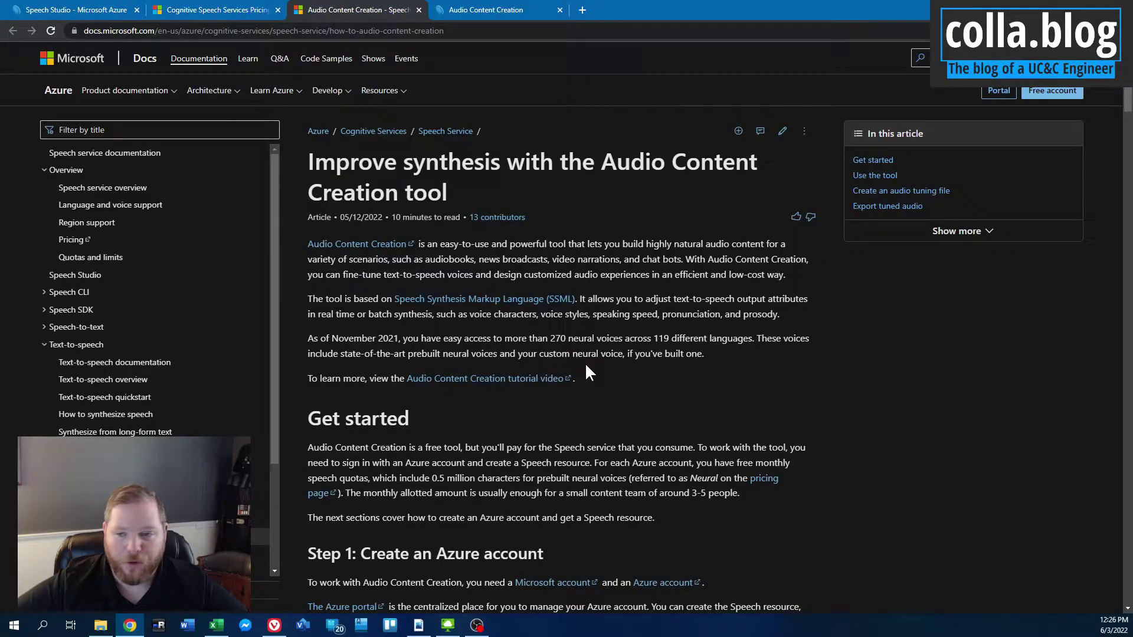
scroll(600, 375, down, 1)
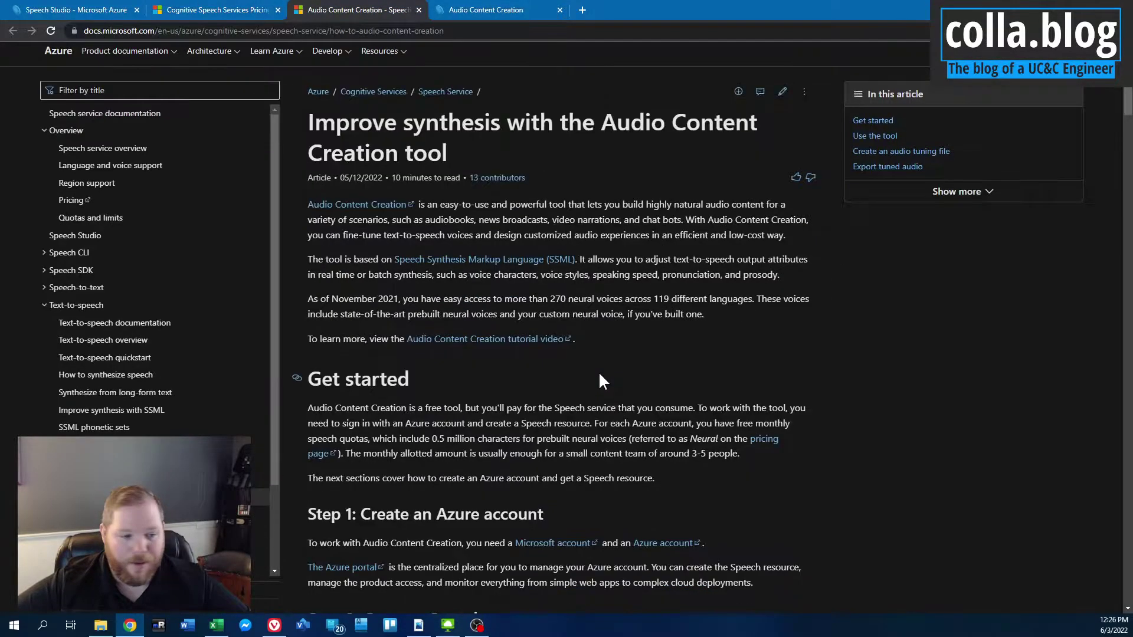
scroll(590, 384, down, 3)
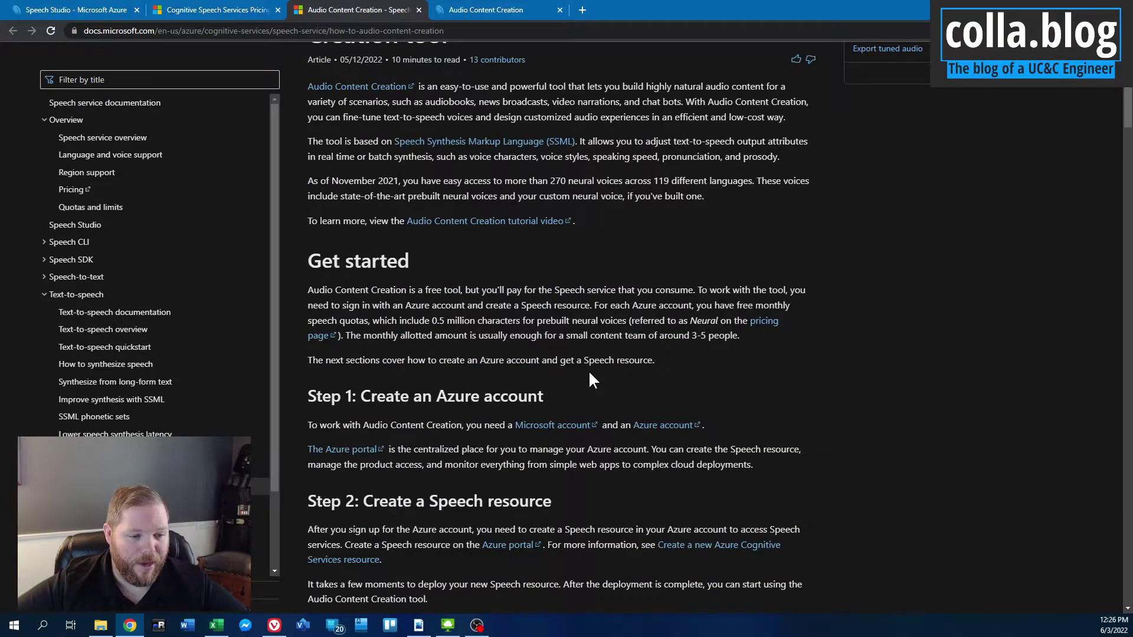
scroll(364, 396, down, 3)
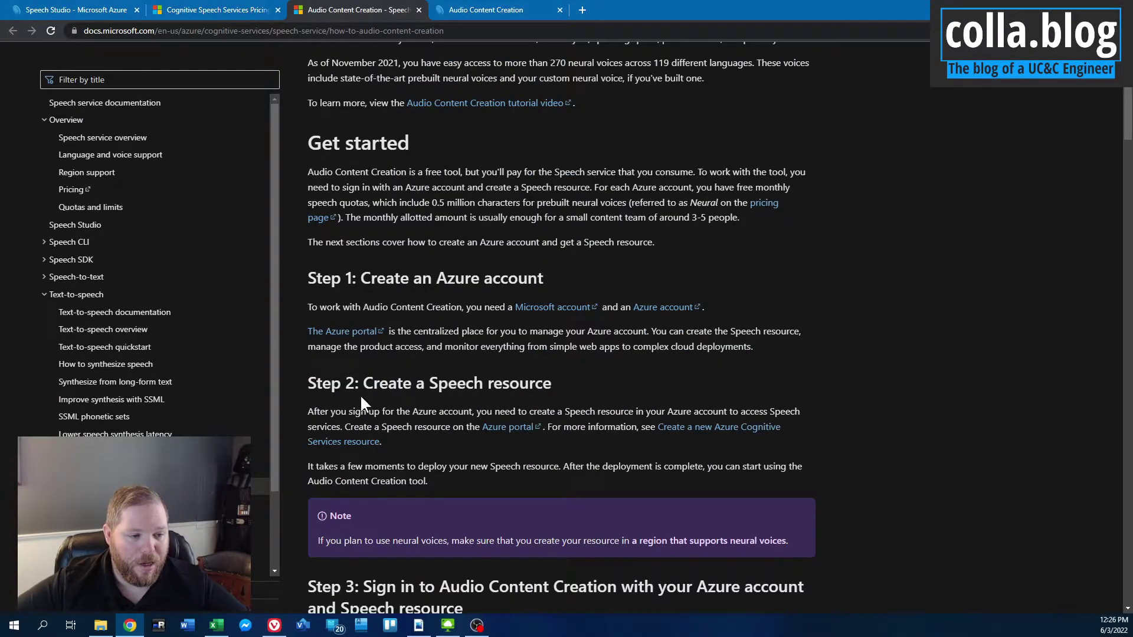
drag(362, 383, 564, 377)
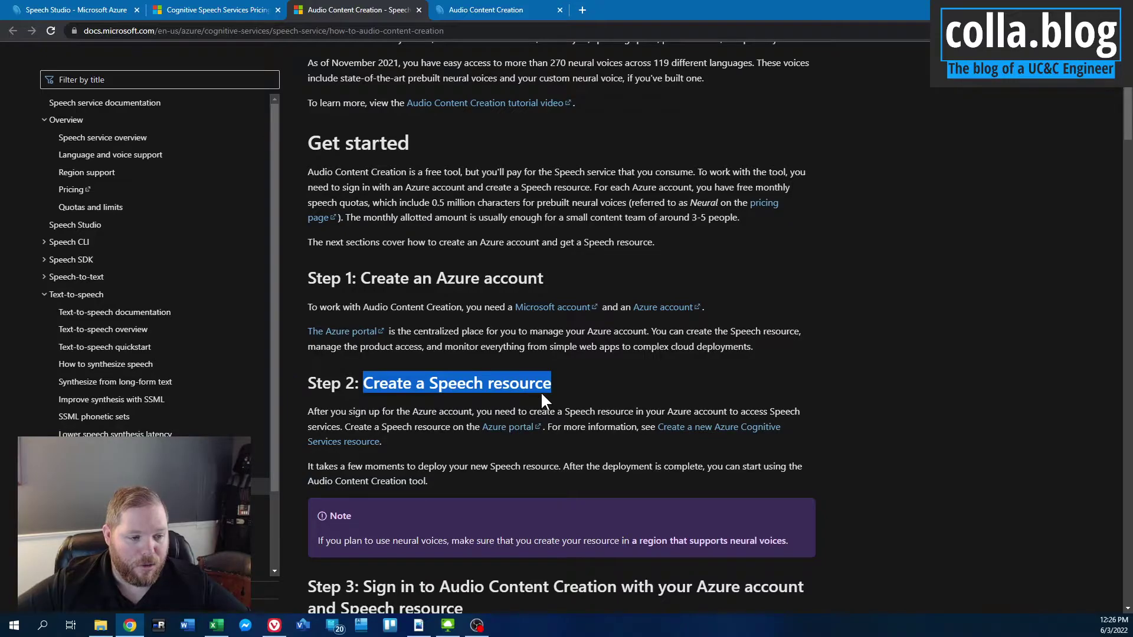
scroll(540, 392, down, 4)
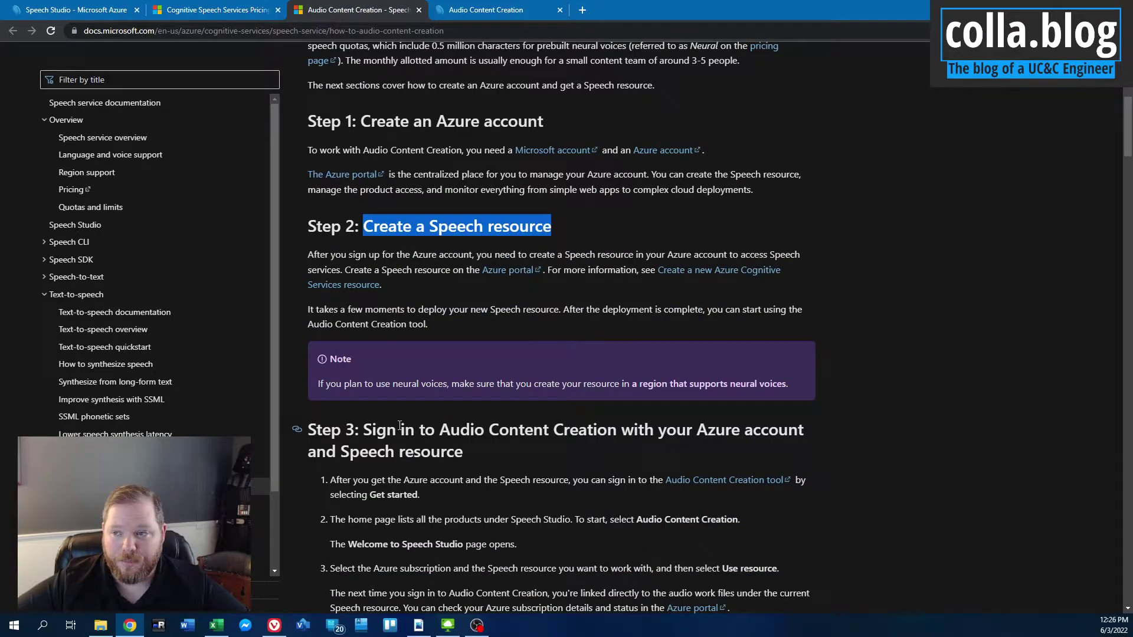
click(734, 428)
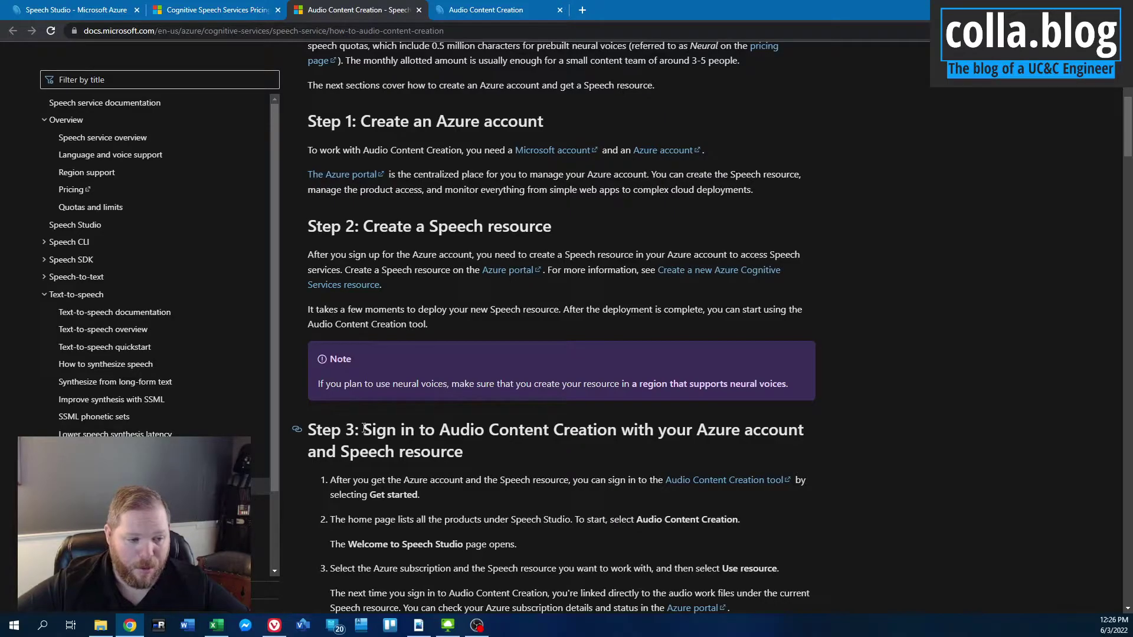
drag(366, 426, 486, 452)
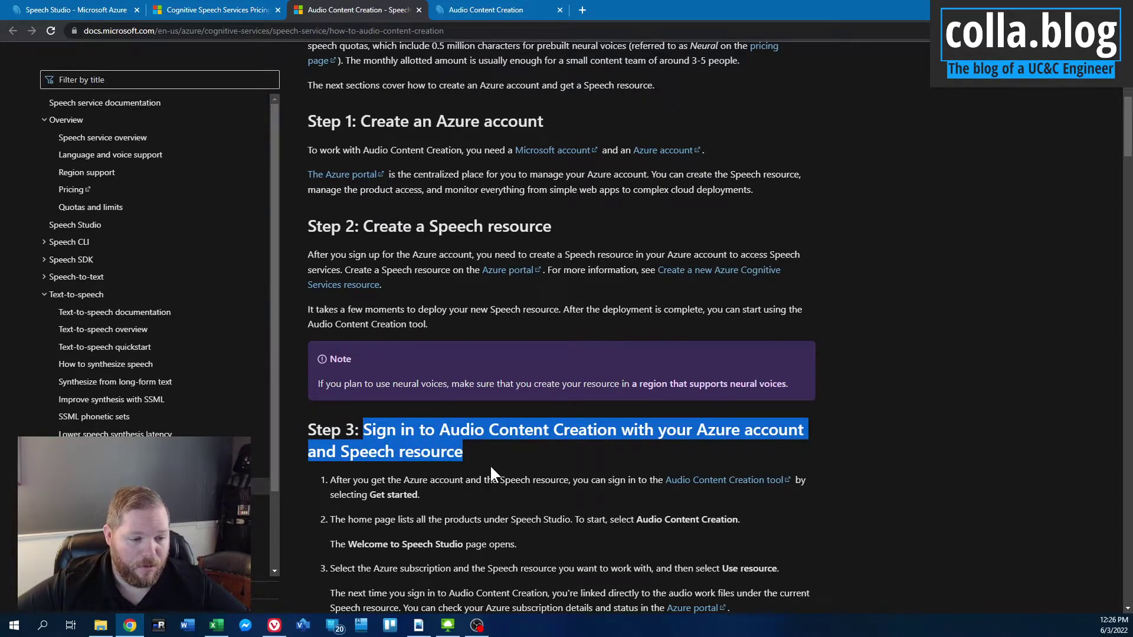
Read the article's sign-in details, the tool's workflow diagram and the options for creating an audio tuning file
scroll(491, 465, down, 1)
scroll(491, 463, down, 5)
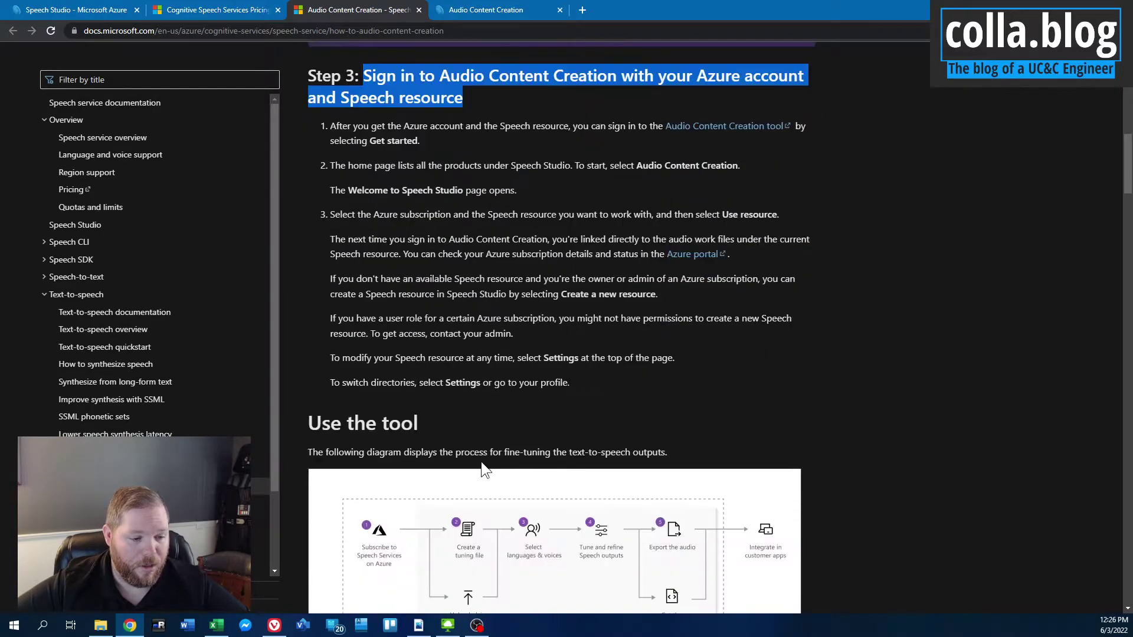
scroll(482, 458, down, 3)
scroll(480, 453, down, 3)
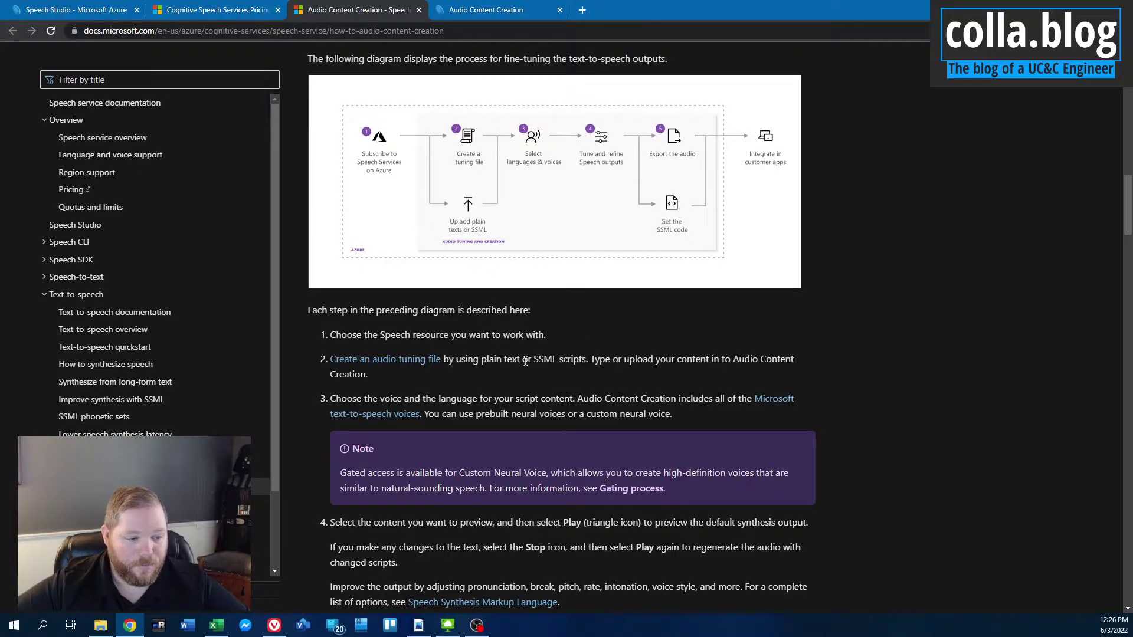
scroll(552, 354, down, 3)
scroll(552, 354, down, 8)
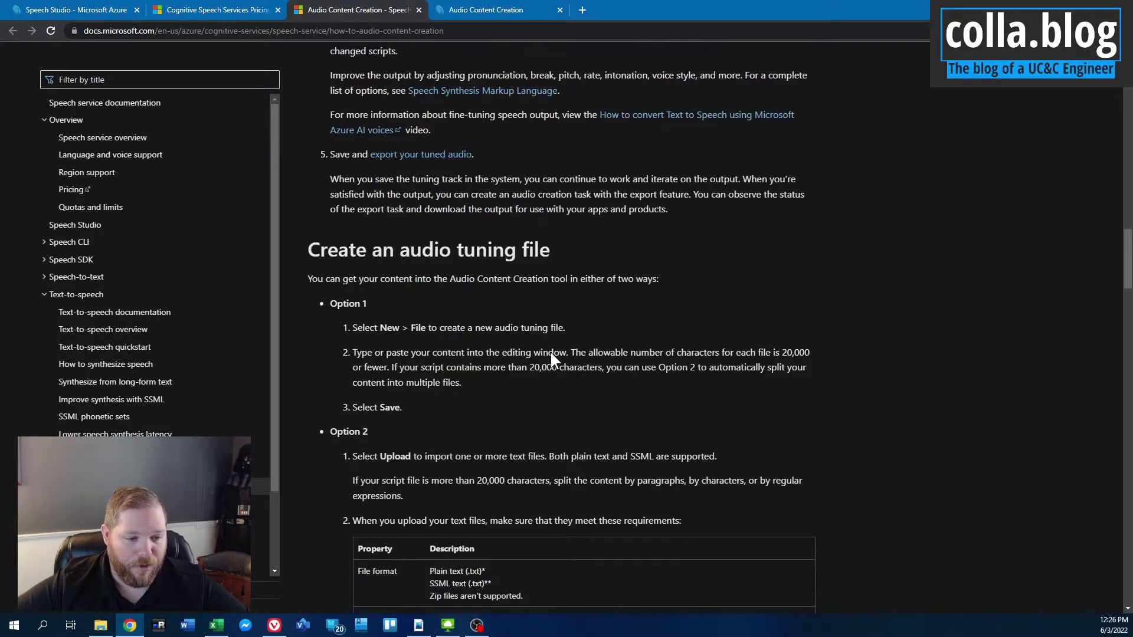
Create a new text file in the Audio Content Creation Demo folder and collapse the list of all files
click(456, 13)
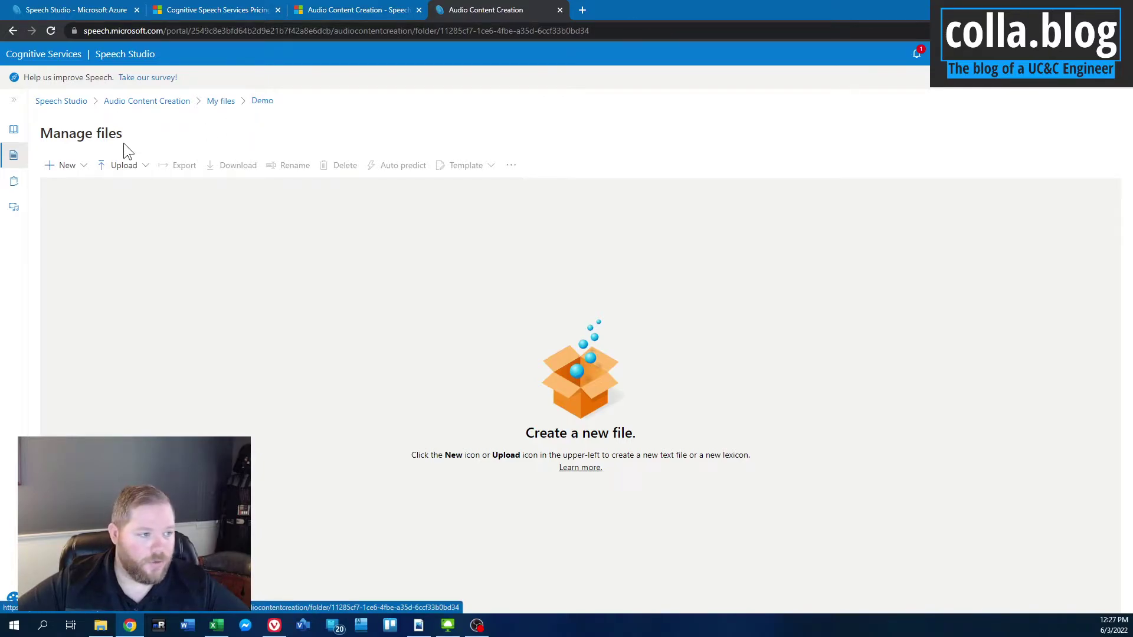
click(73, 169)
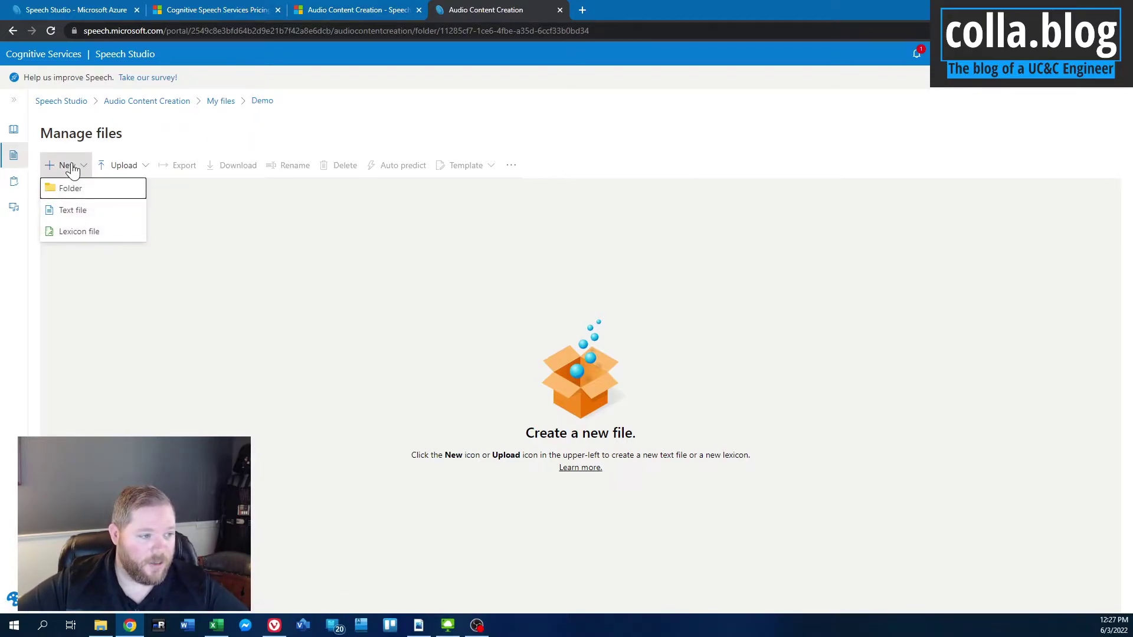
click(74, 210)
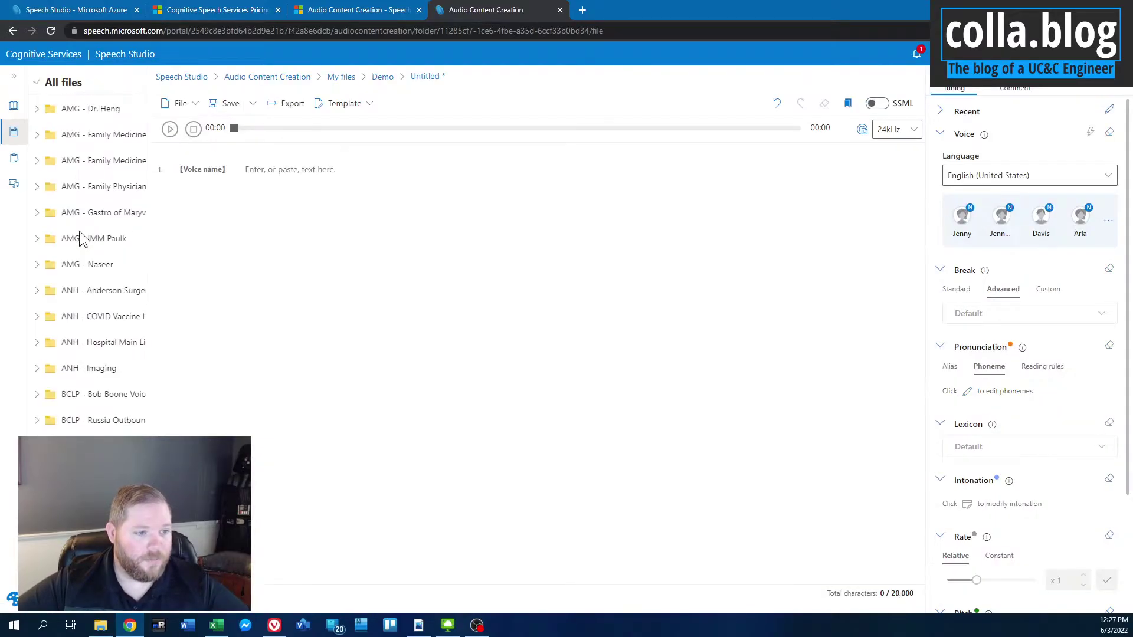
drag(147, 220, 57, 223)
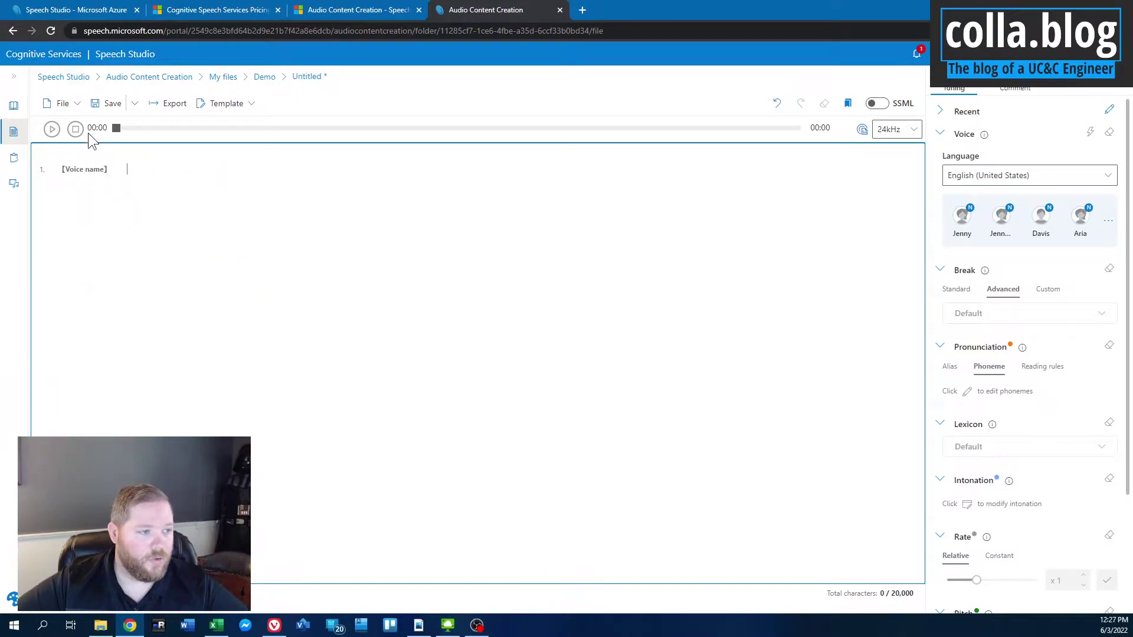
Look through the file, save and template options, and view the script as SSML before returning to plain text
click(75, 106)
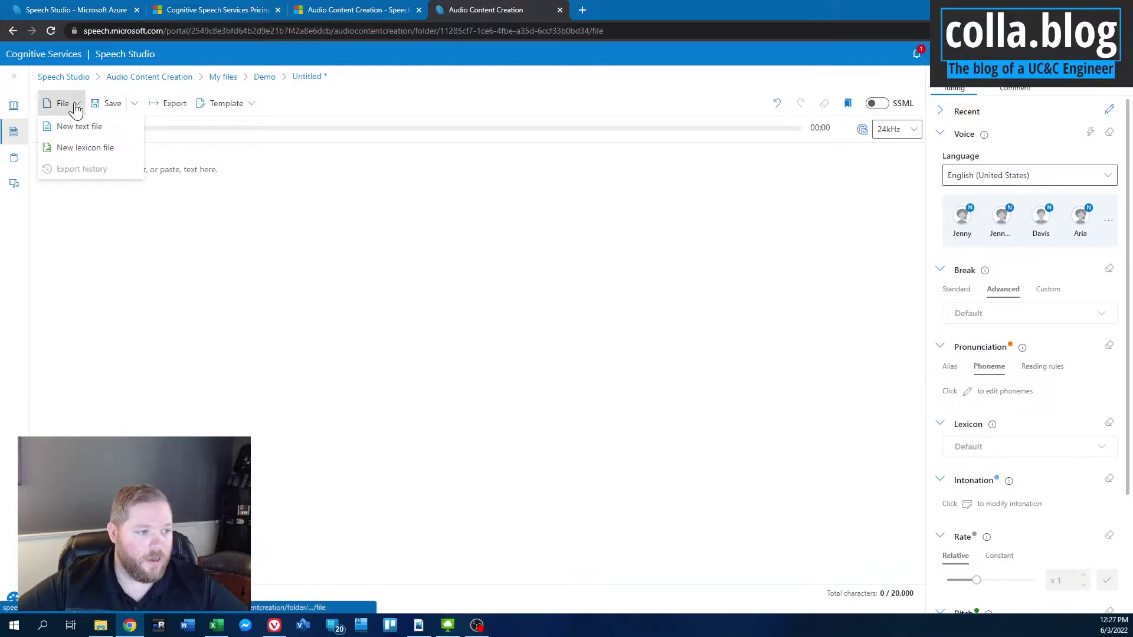
click(139, 106)
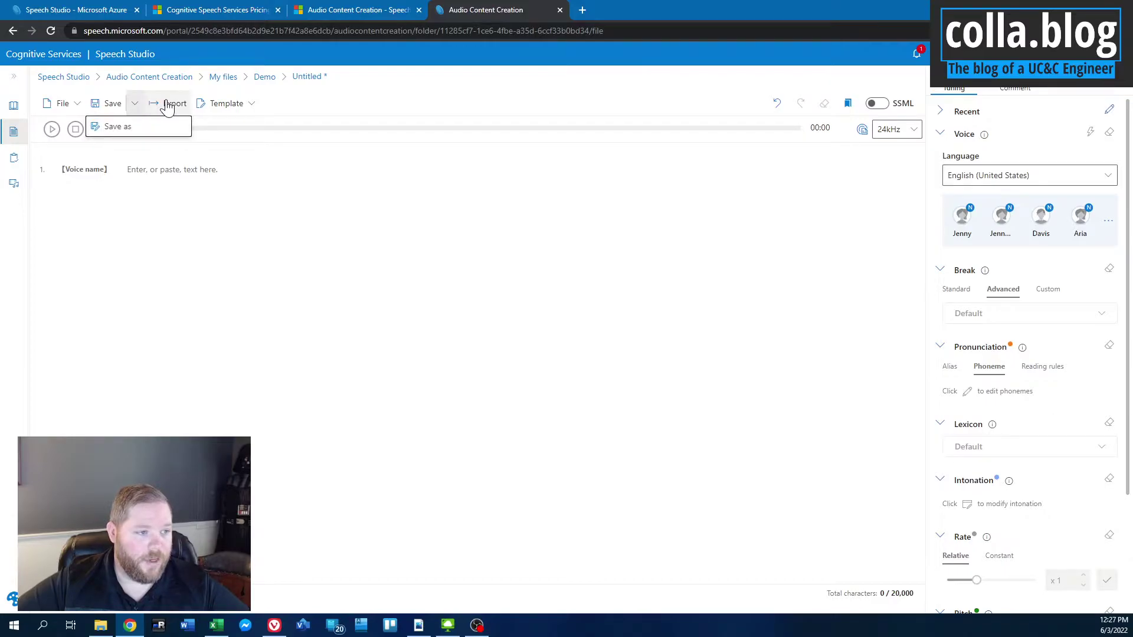
click(254, 104)
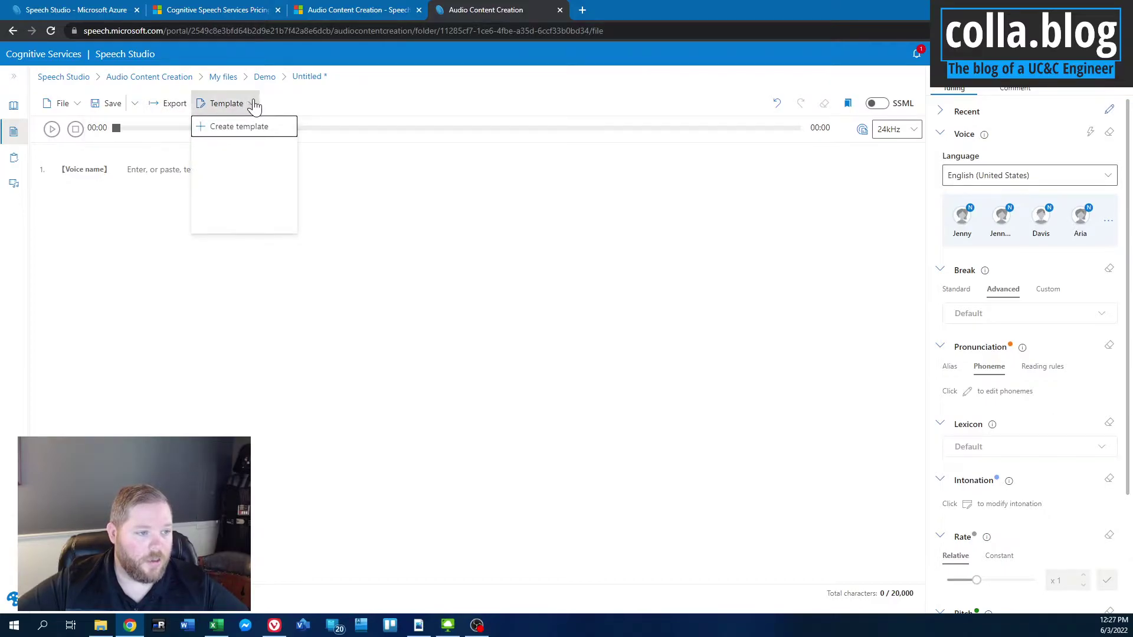
click(292, 98)
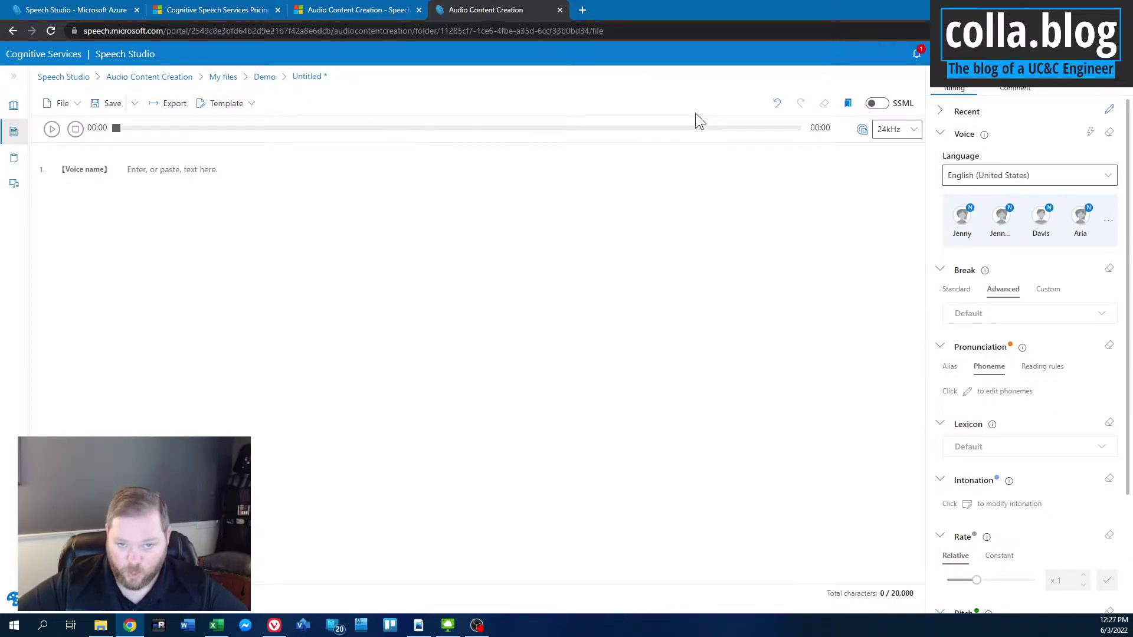
click(878, 107)
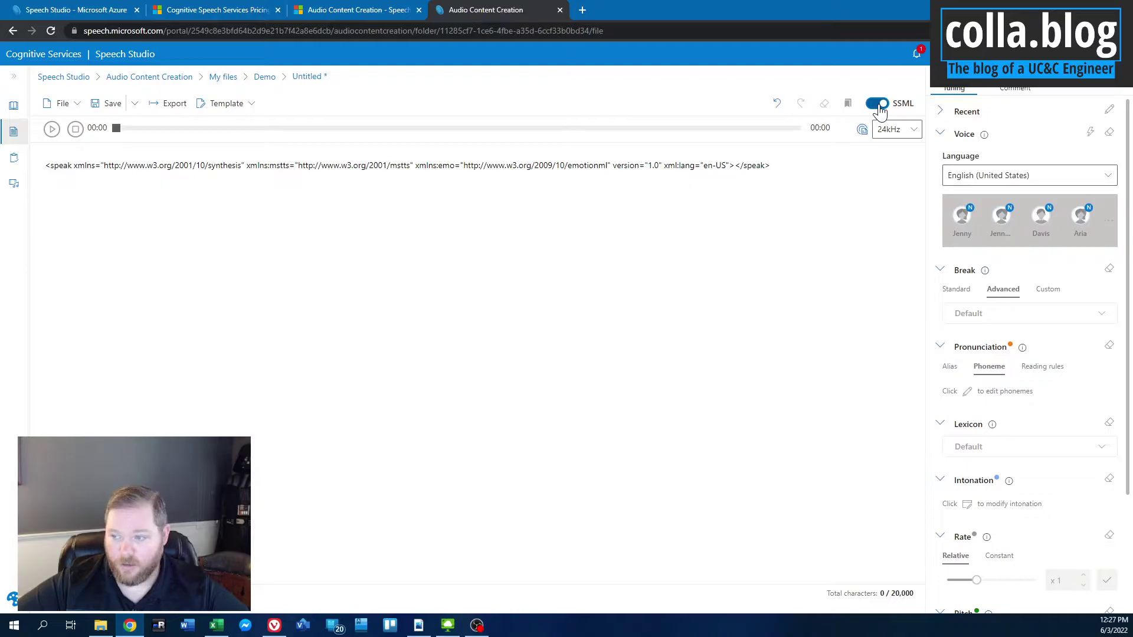
click(879, 107)
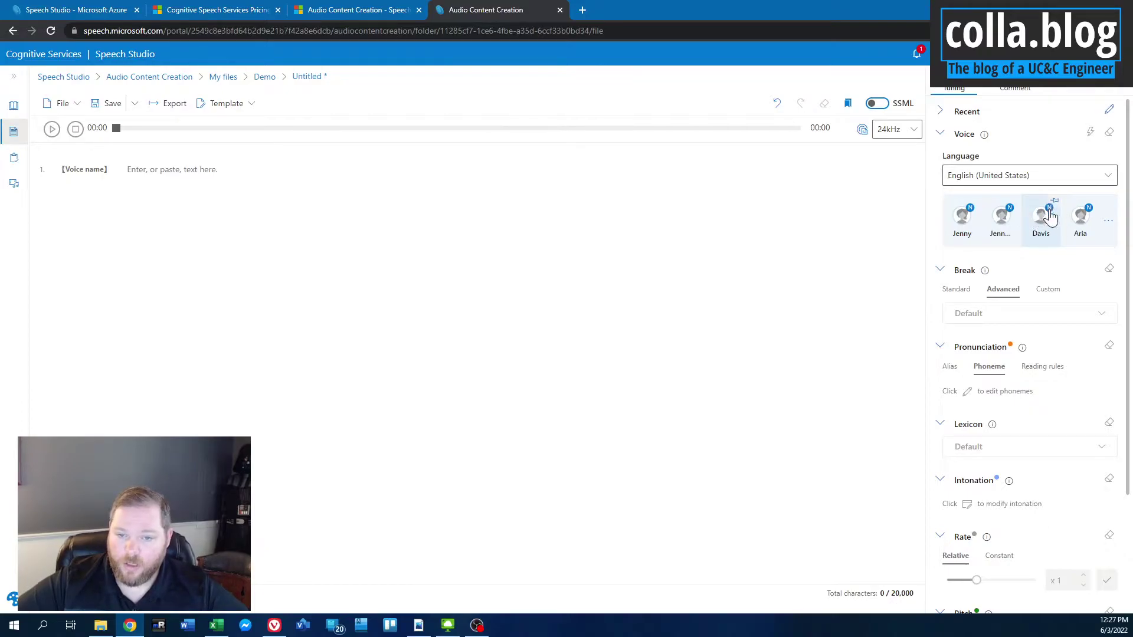
Open the full voice gallery for English (United States) and browse the available voices
click(1106, 223)
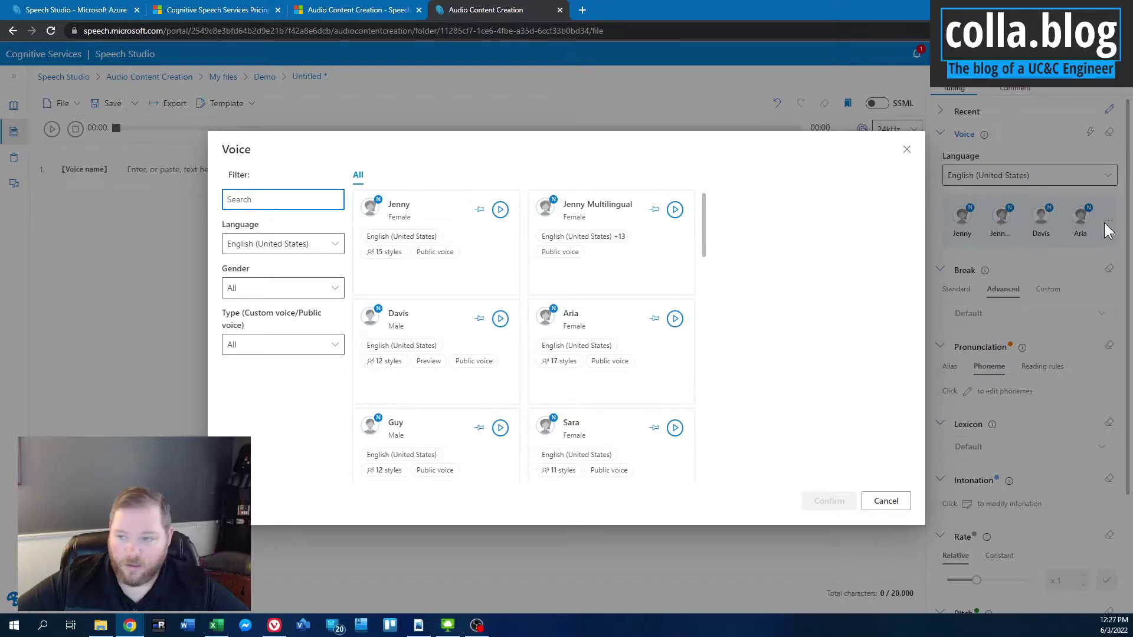
scroll(513, 318, down, 3)
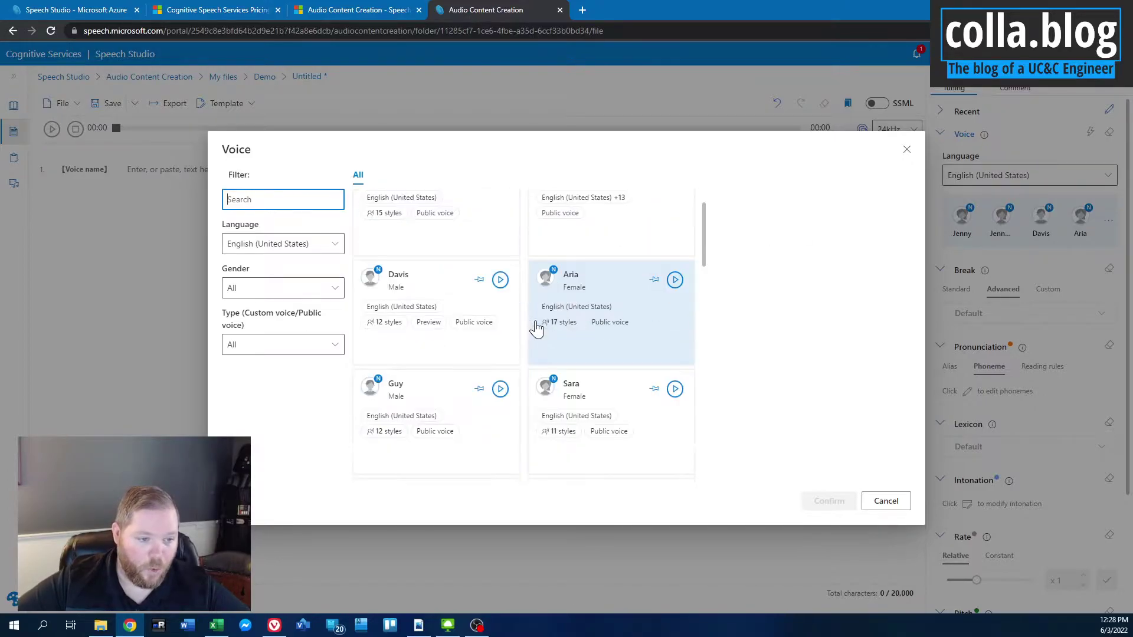
scroll(507, 330, up, 3)
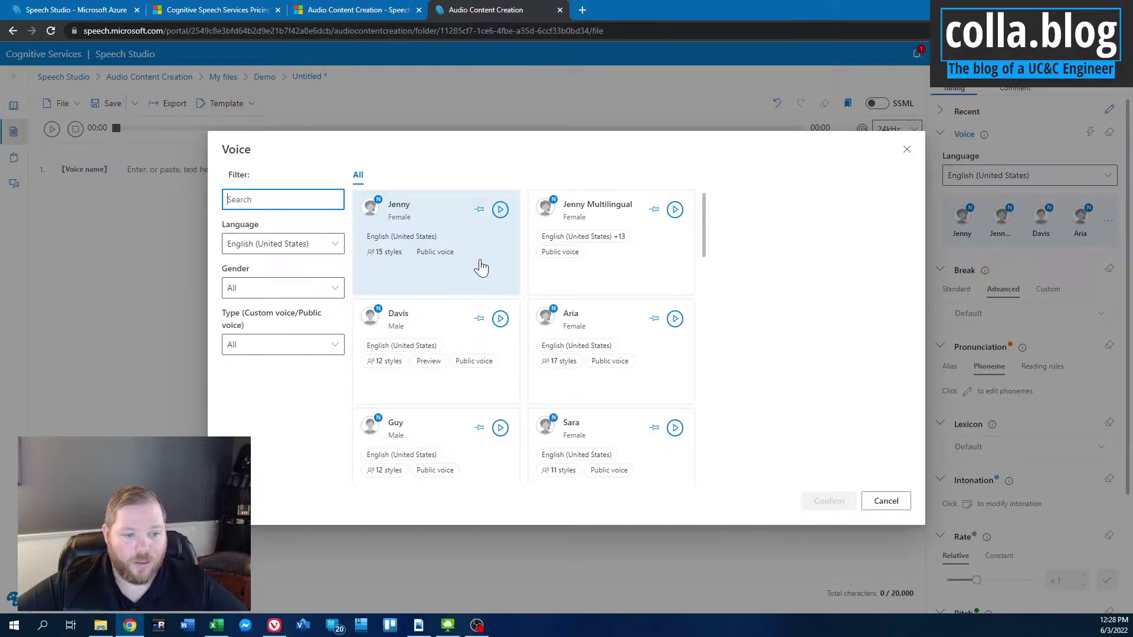
scroll(480, 301, down, 1)
scroll(481, 304, down, 3)
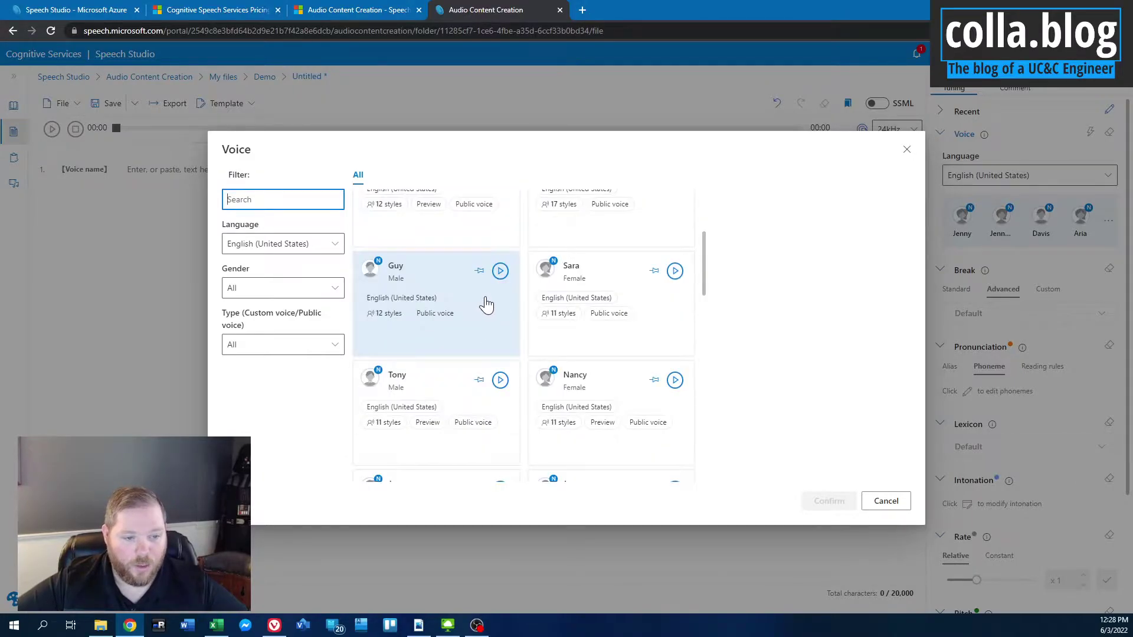
scroll(488, 313, up, 5)
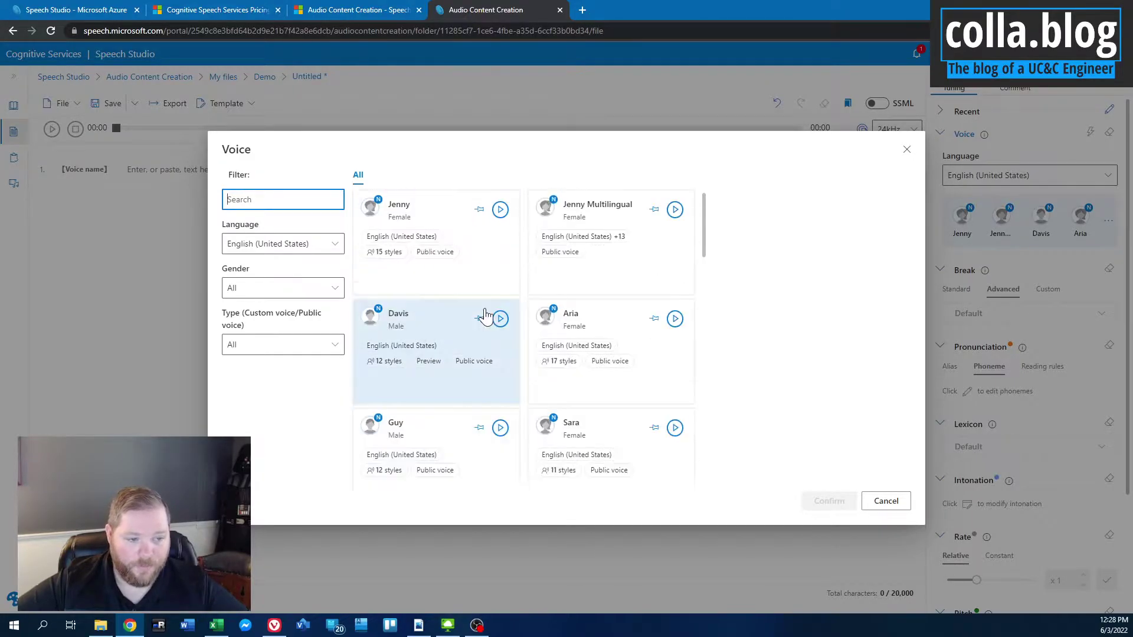
Listen to the Jenny and Davis voice samples and look through the rest of the English (United States) voices
click(500, 211)
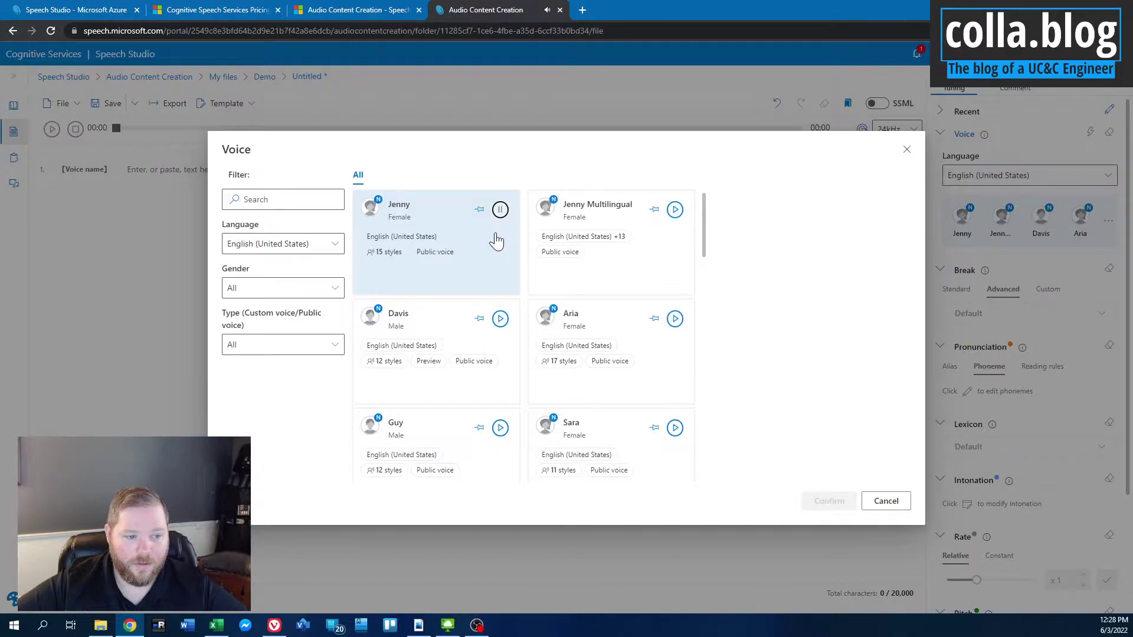
click(500, 213)
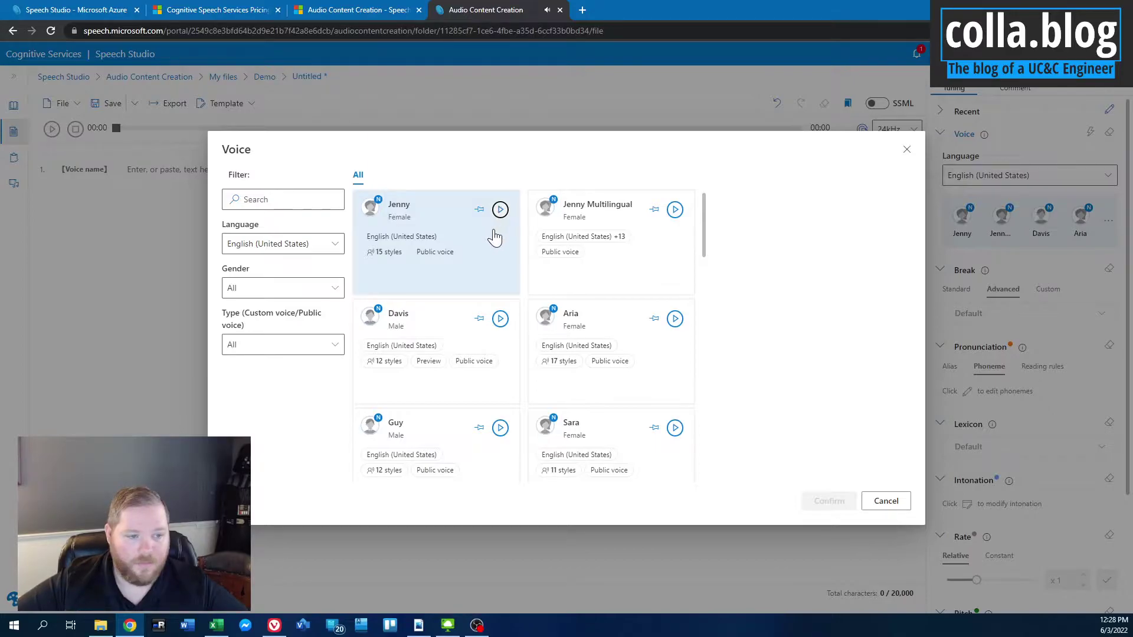
click(500, 321)
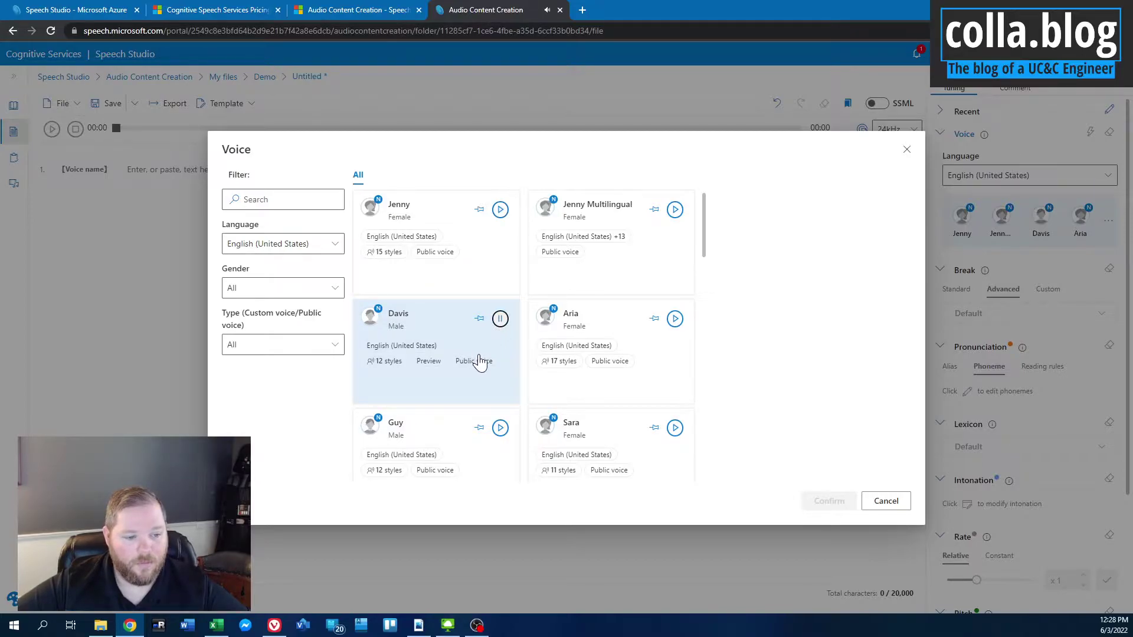
scroll(480, 360, down, 1)
scroll(479, 360, down, 1)
scroll(479, 360, down, 1)
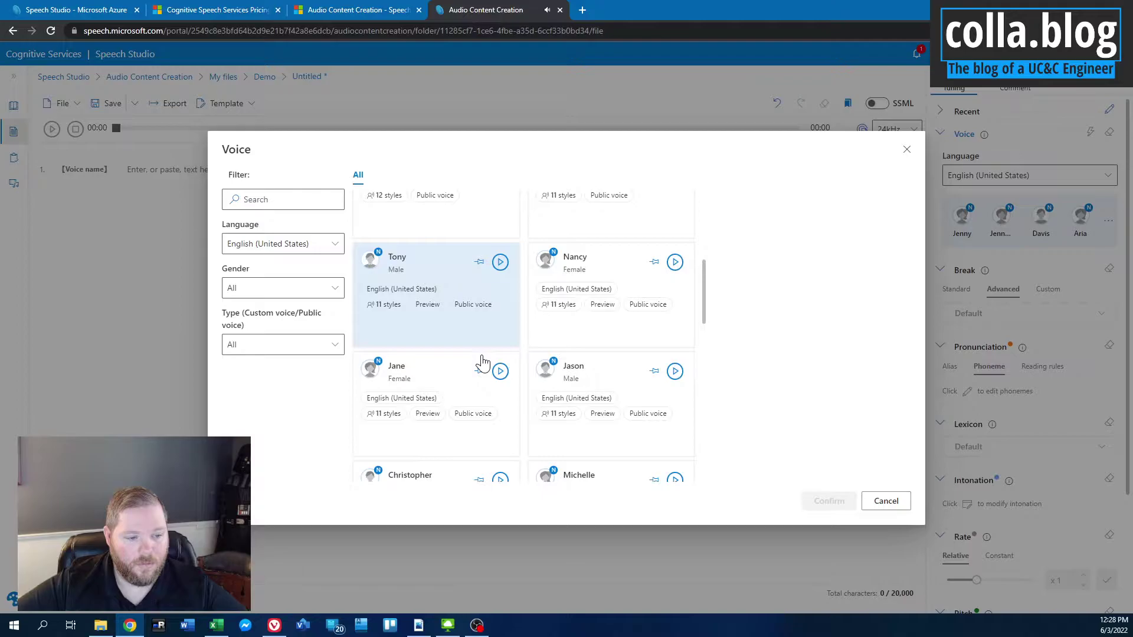
scroll(482, 364, down, 3)
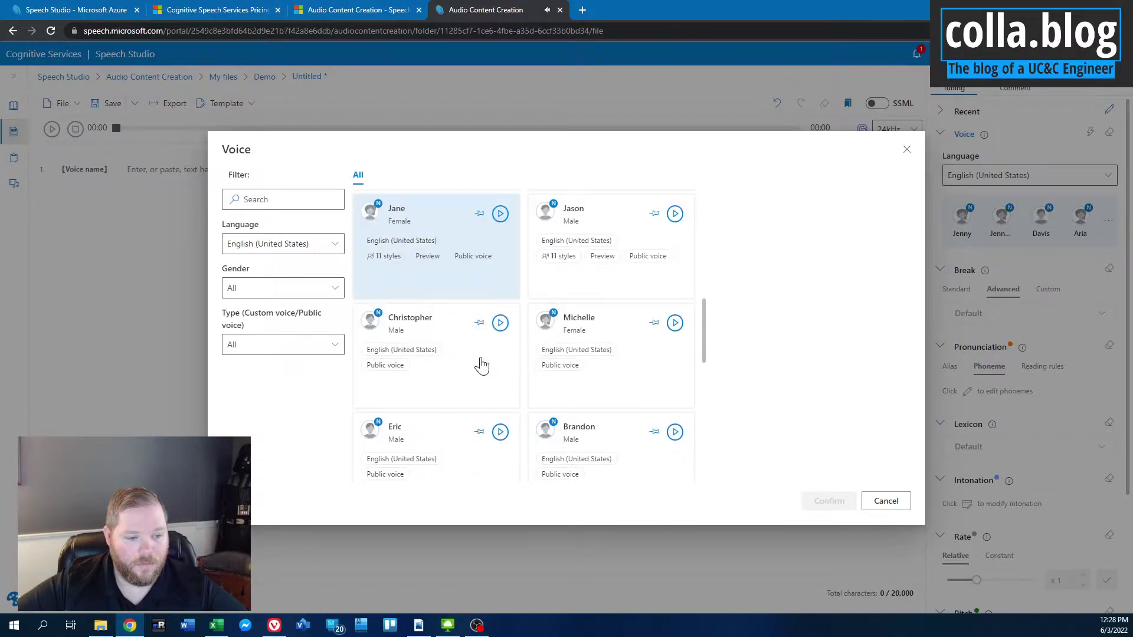
scroll(482, 364, down, 2)
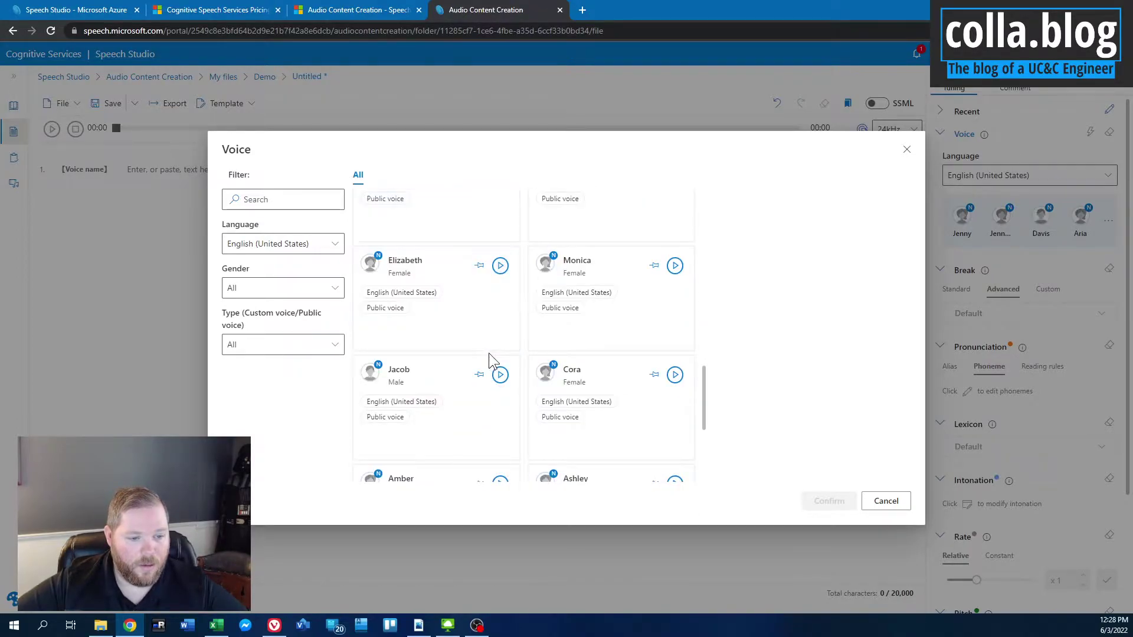
scroll(488, 361, down, 1)
scroll(488, 361, down, 1)
scroll(489, 361, up, 6)
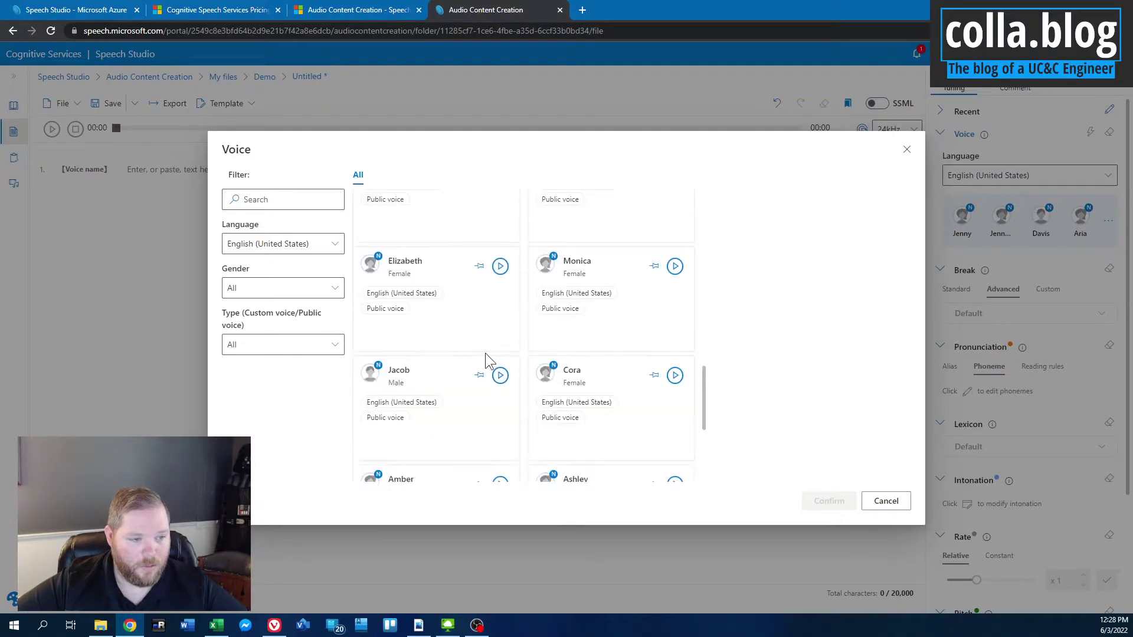
scroll(492, 357, up, 5)
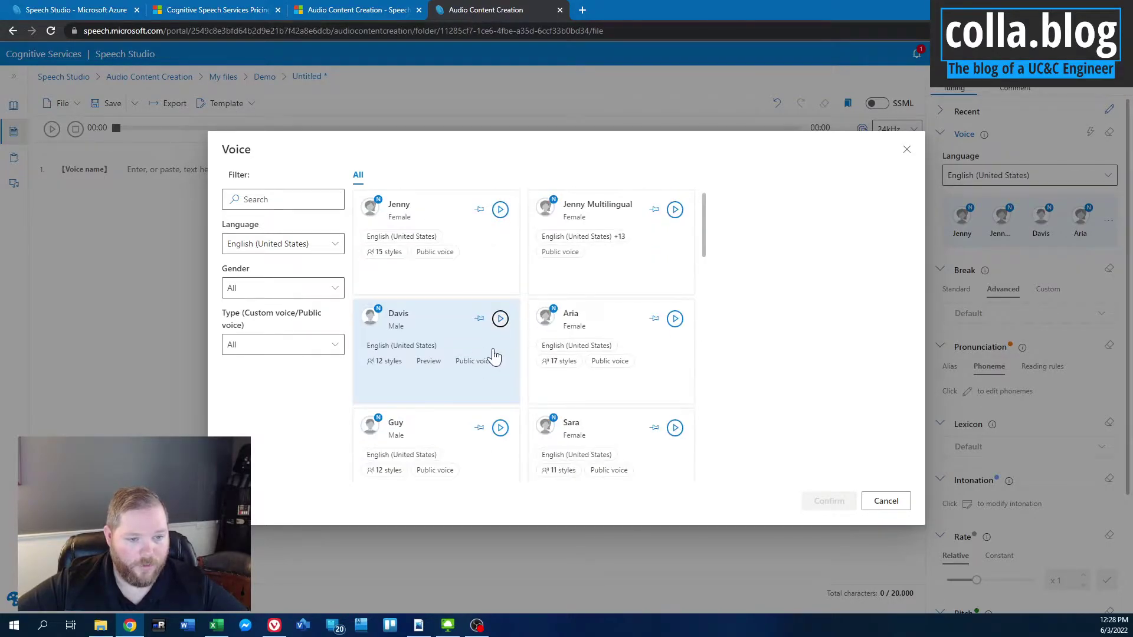
Listen to the Aria, Sara, Tony and Nancy voice samples and leave the voice gallery without choosing a voice
click(675, 319)
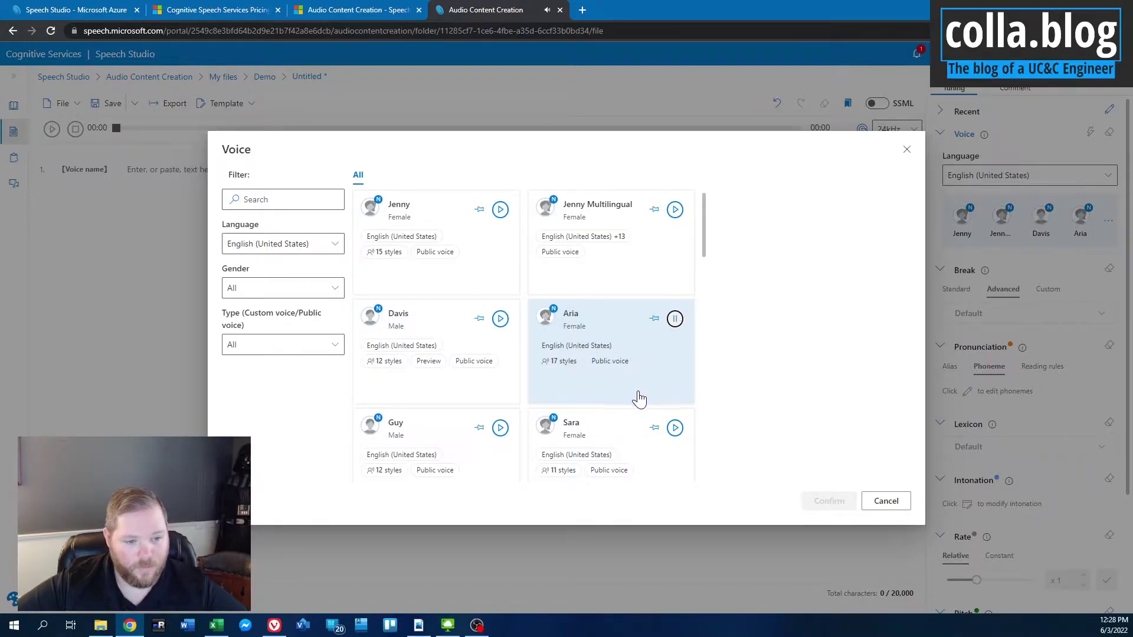
click(675, 429)
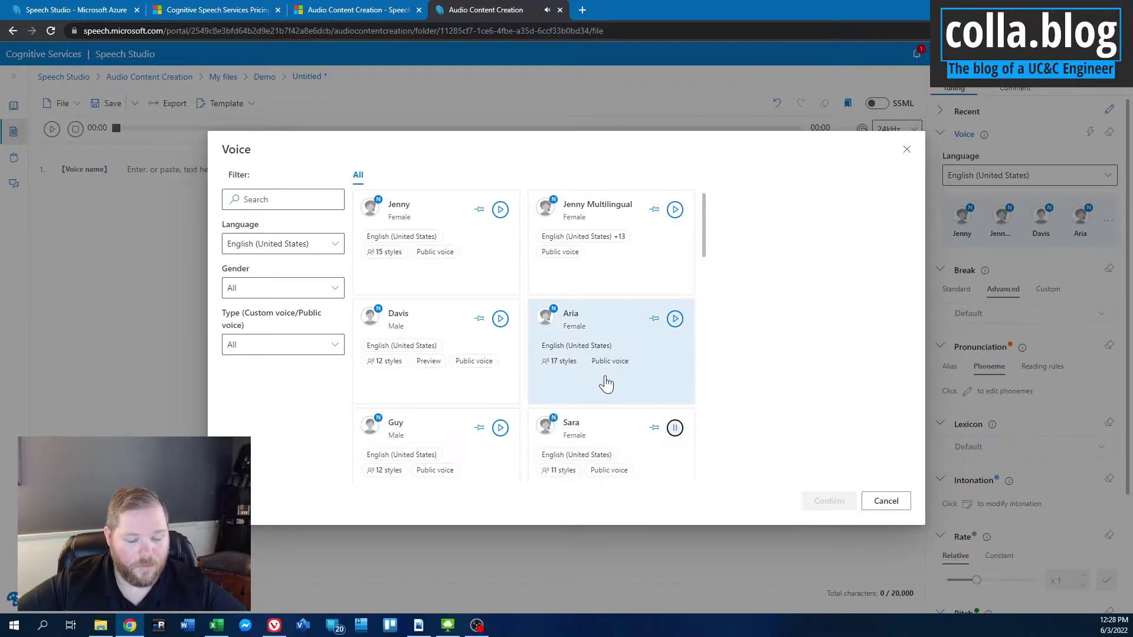
scroll(606, 383, down, 3)
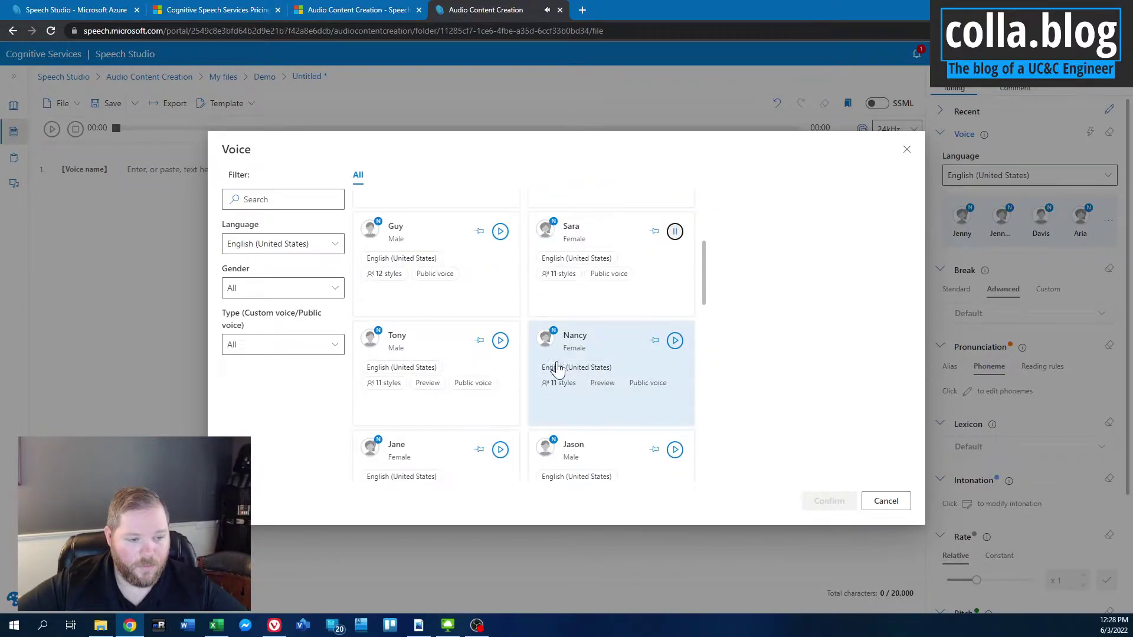
click(501, 341)
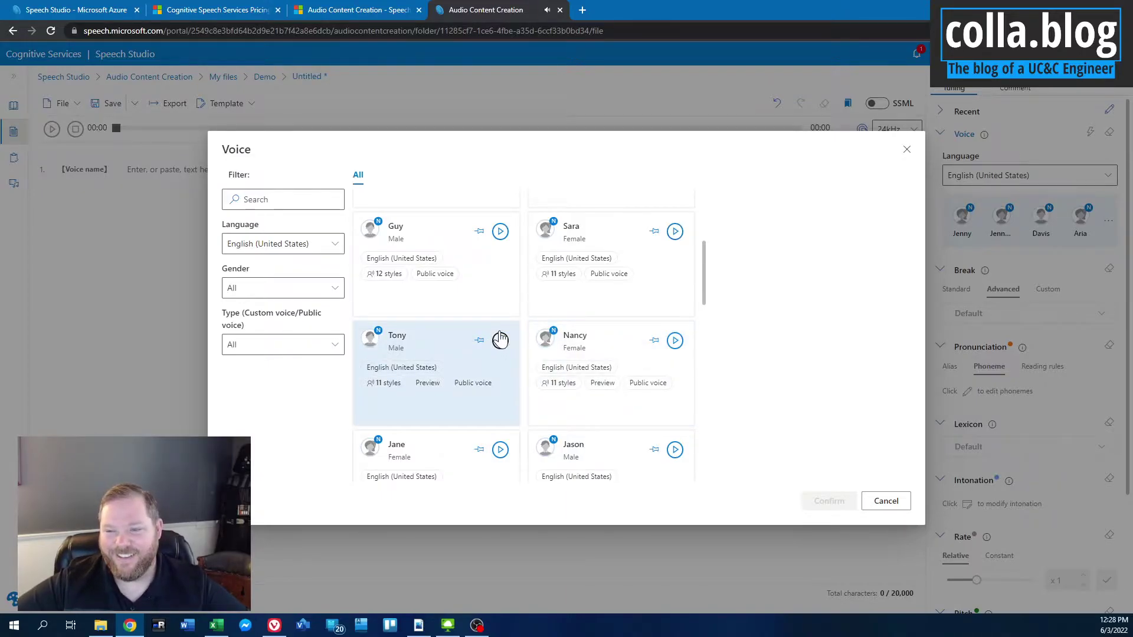
click(674, 340)
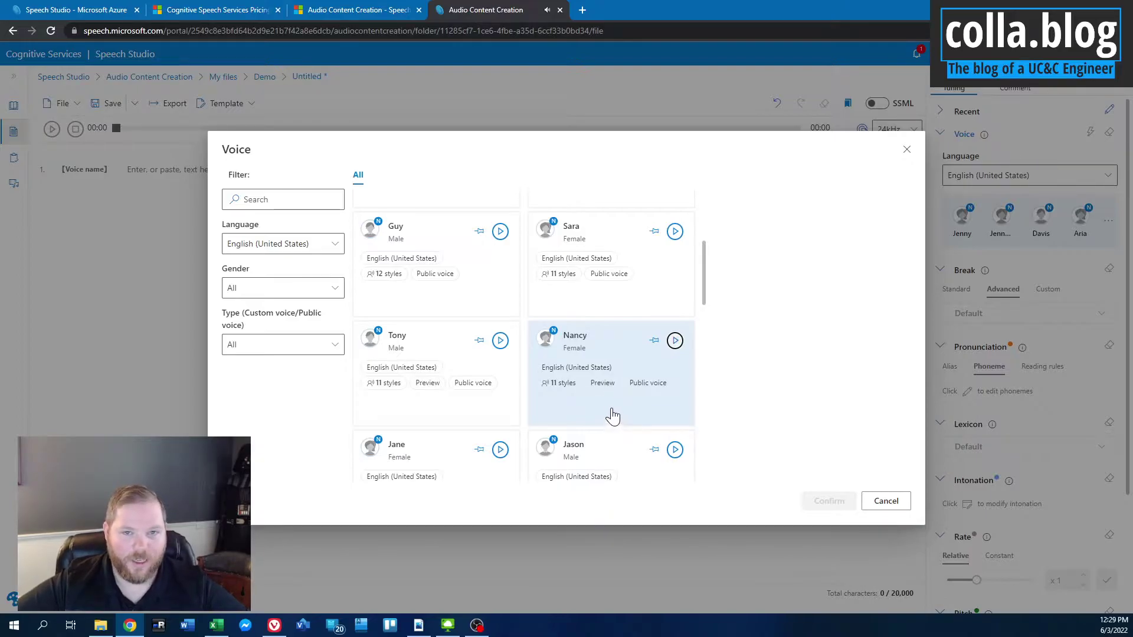
scroll(608, 417, up, 3)
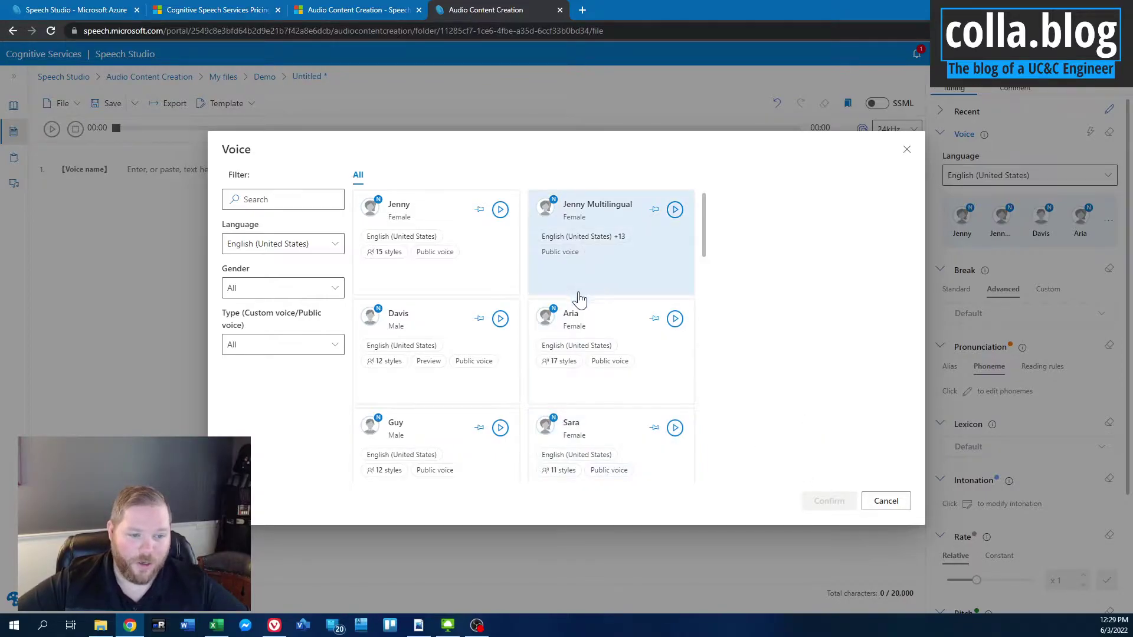
scroll(674, 348, down, 2)
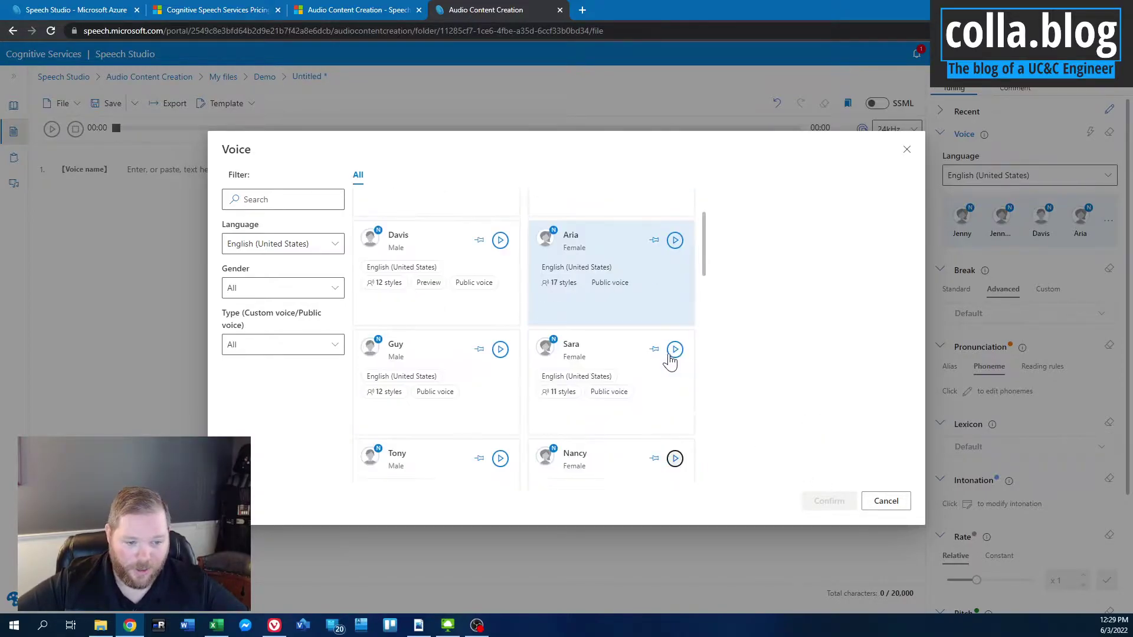
click(675, 420)
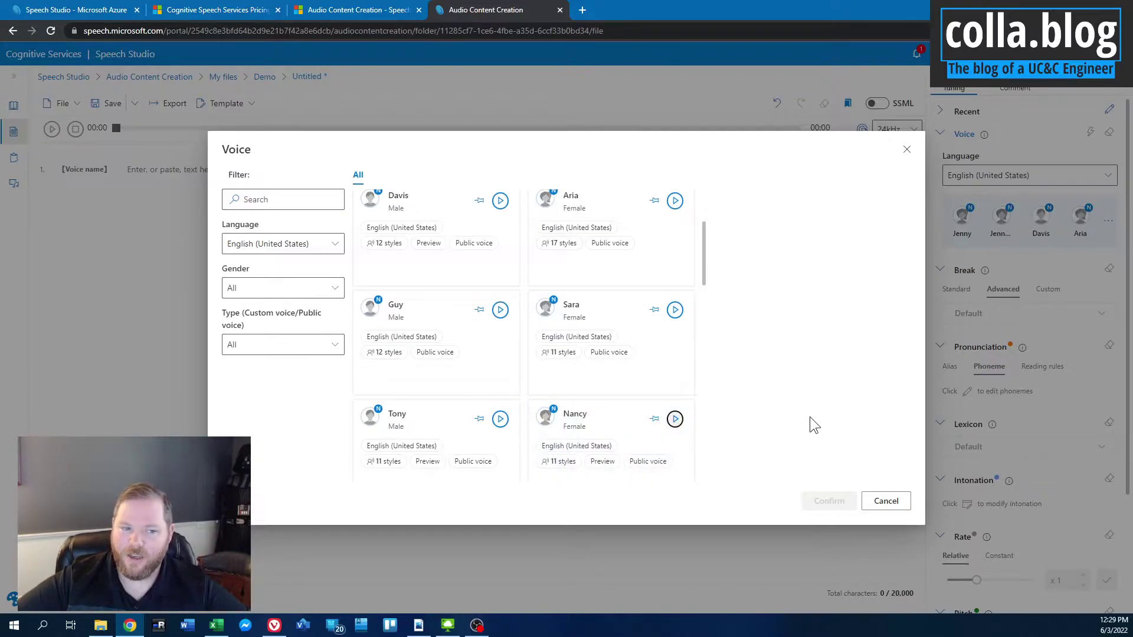
click(885, 501)
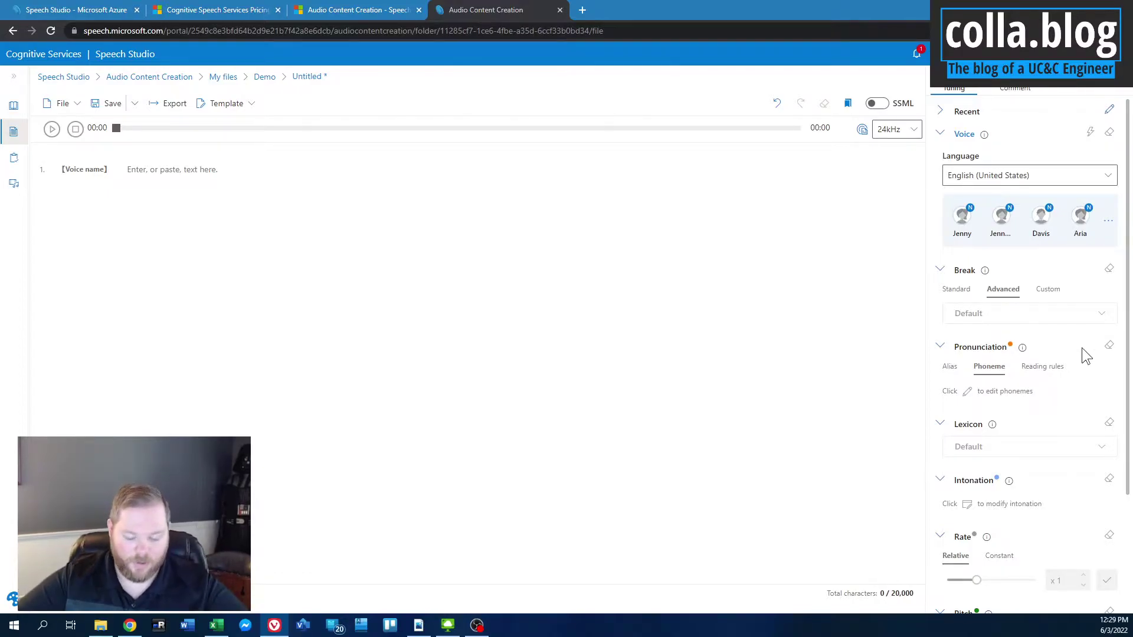
Paste the copied "Friends, Romans, countrymen" speech into the empty script
click(157, 184)
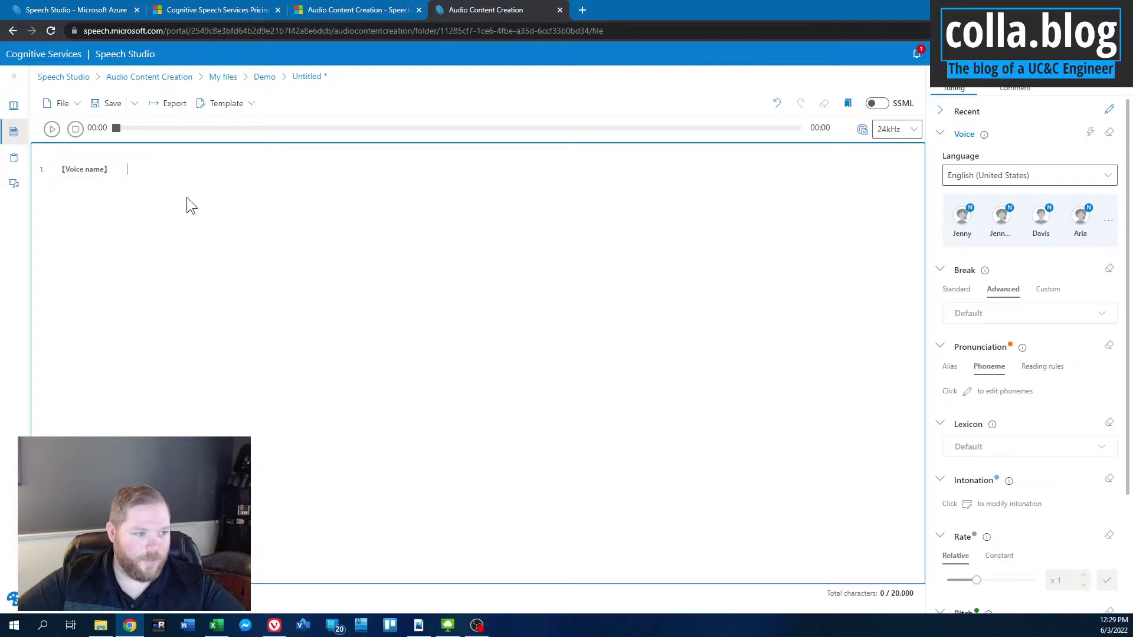
right_click(150, 164)
click(171, 252)
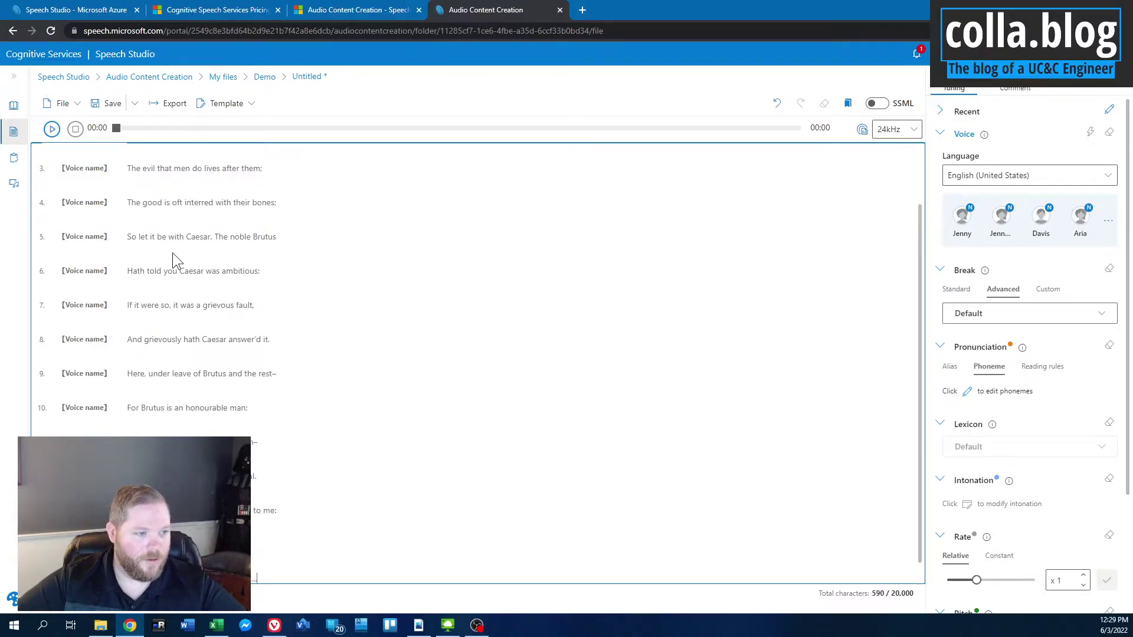
scroll(321, 394, up, 2)
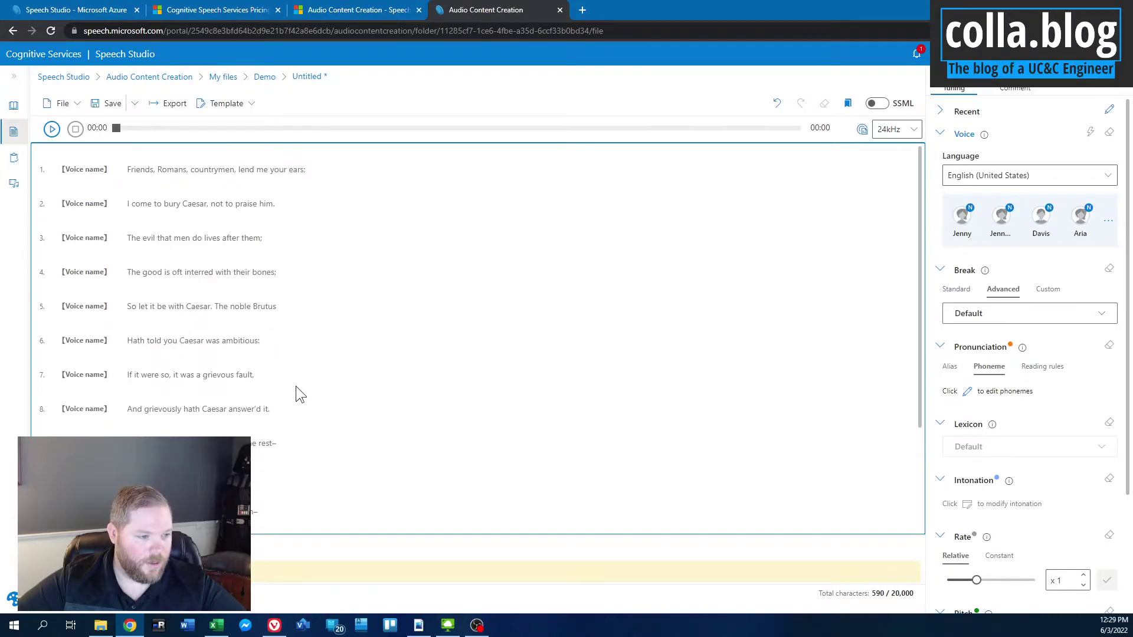
key(alt+Tab)
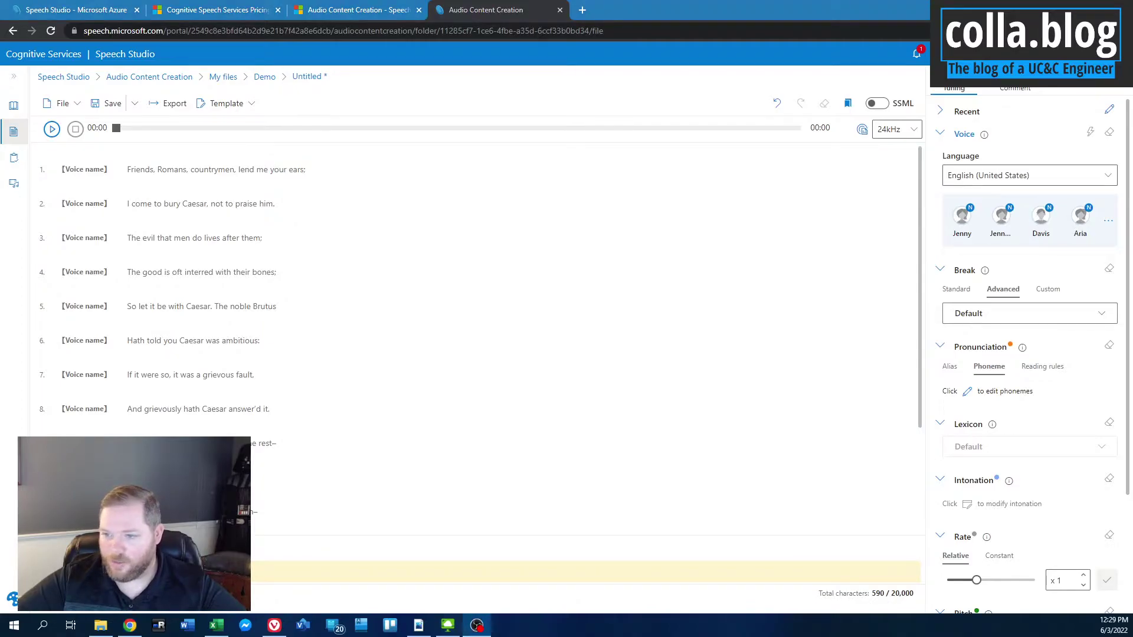
Join the speech's broken lines by merging pasted line 4 into 3, 6 into 5, 10 and 11 into 9, and the last two lines together
click(281, 208)
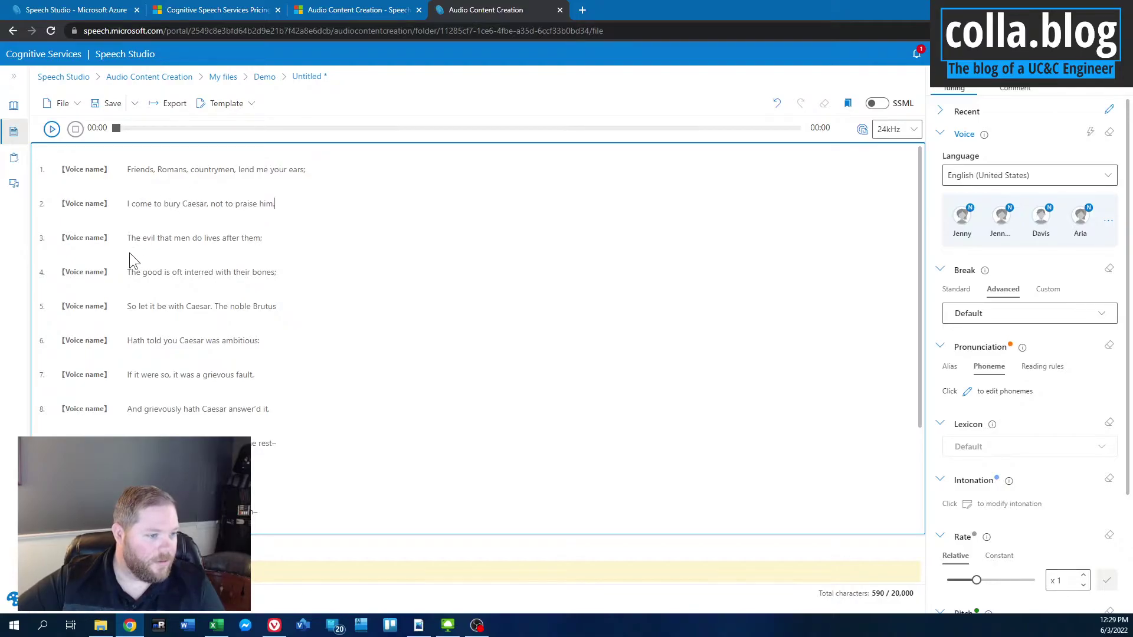
key(BackSpace)
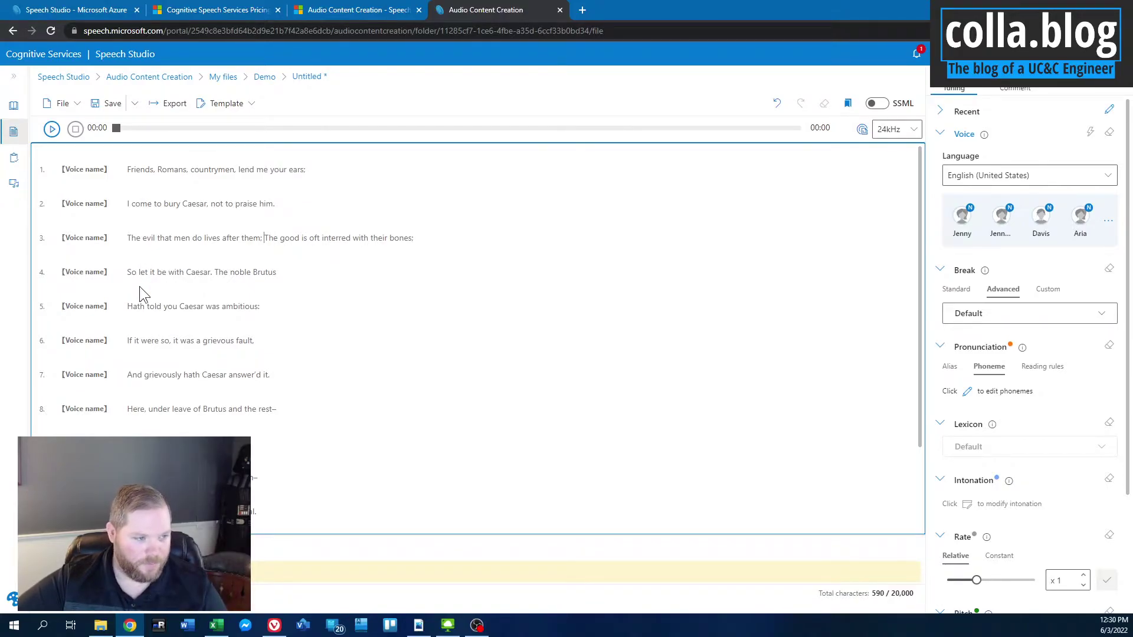
click(128, 307)
key(BackSpace)
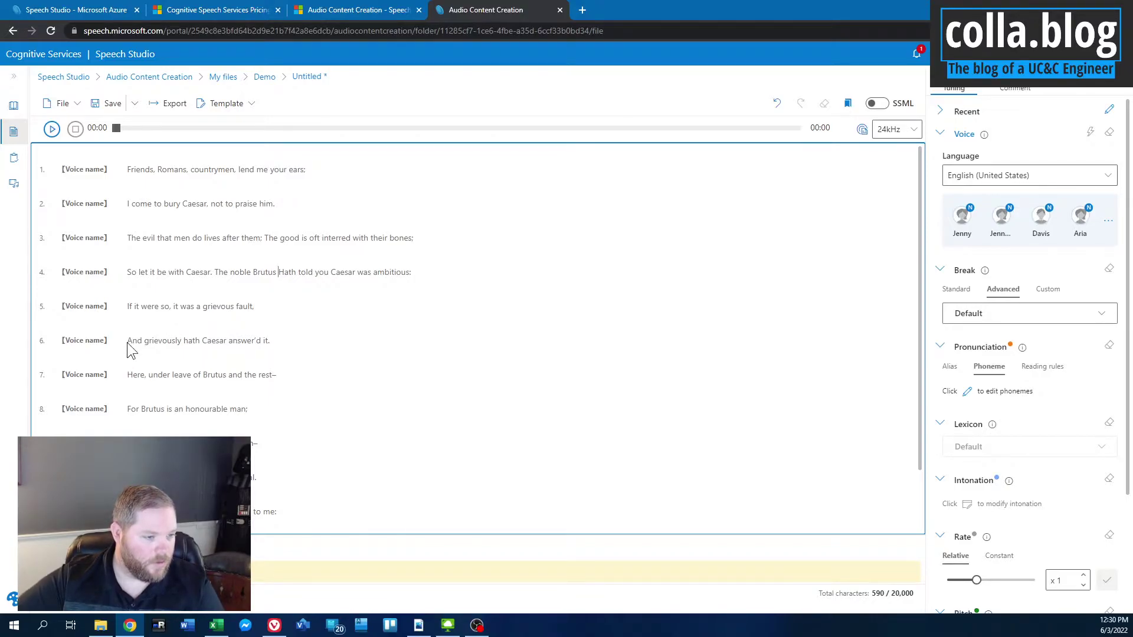
click(128, 407)
key(BackSpace)
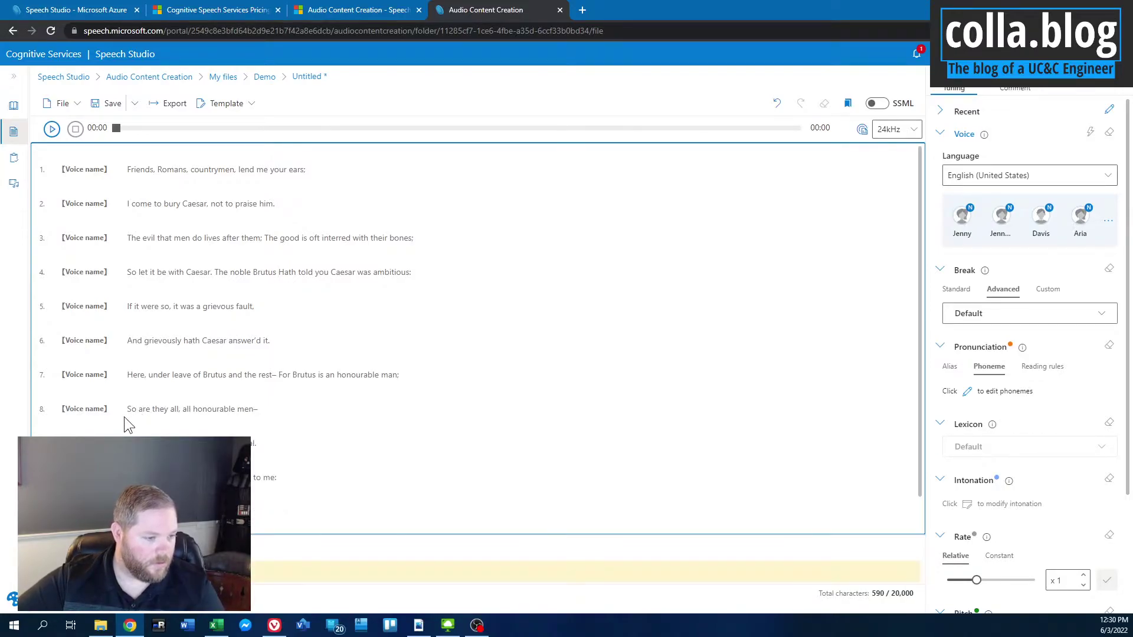
click(130, 413)
key(BackSpace)
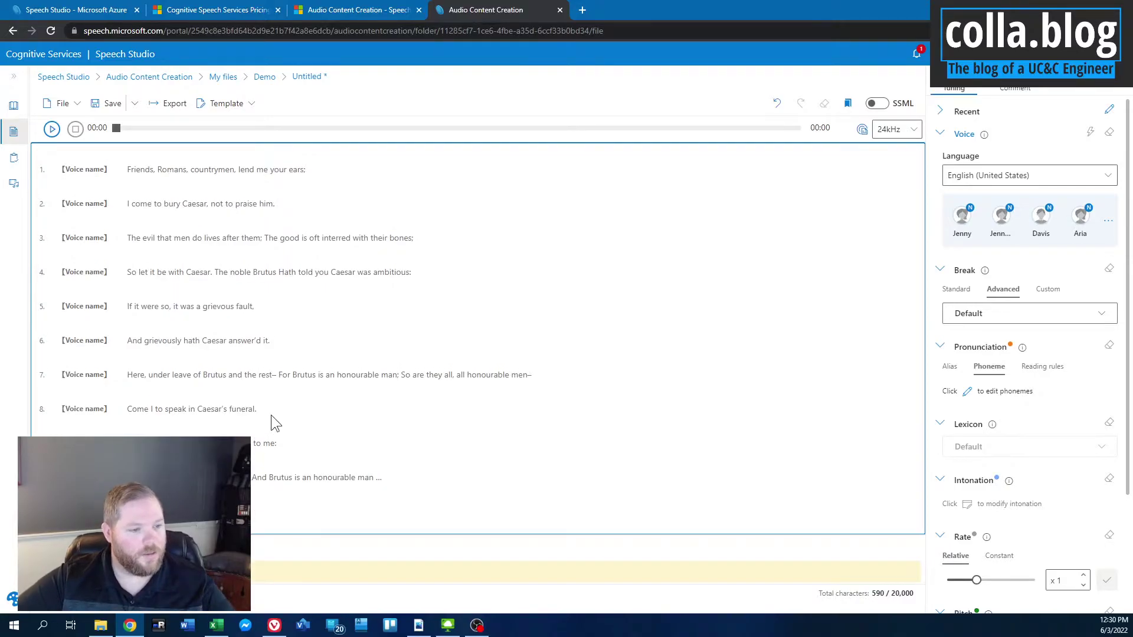
Assign the Jenny voice to every line of the script and play the opening lines as a preview
drag(416, 492, 101, 172)
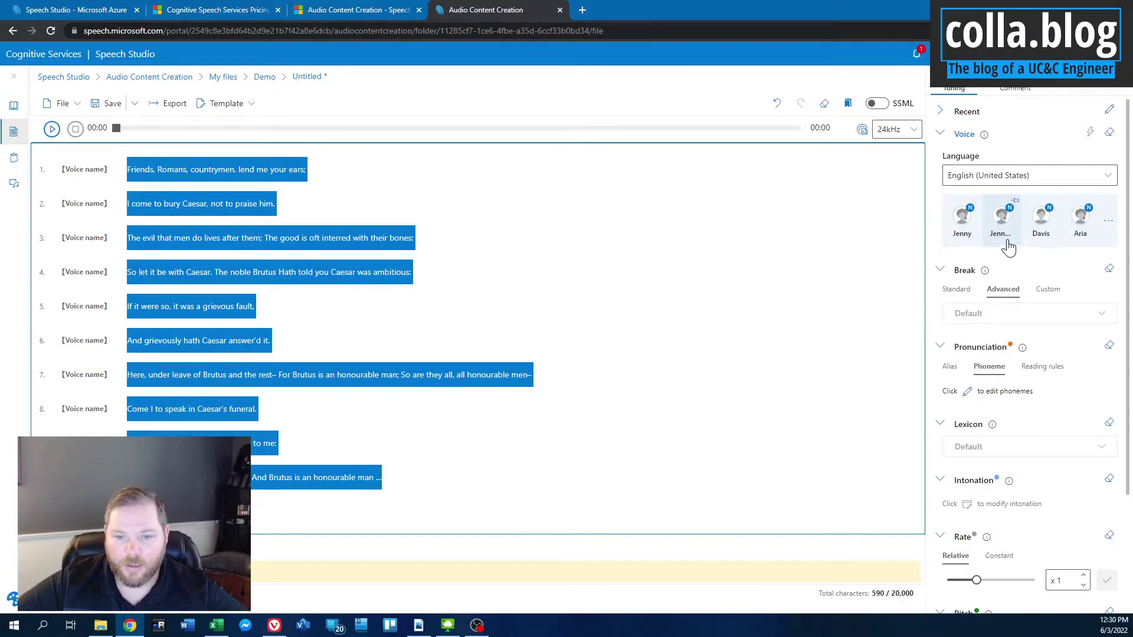
click(963, 218)
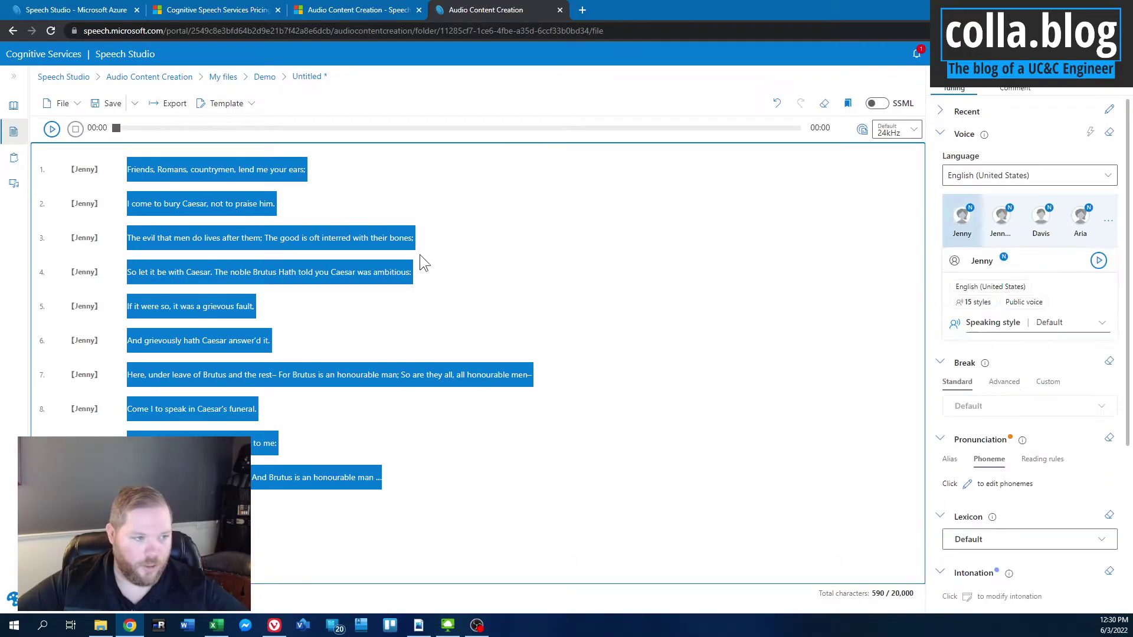
click(412, 250)
click(139, 171)
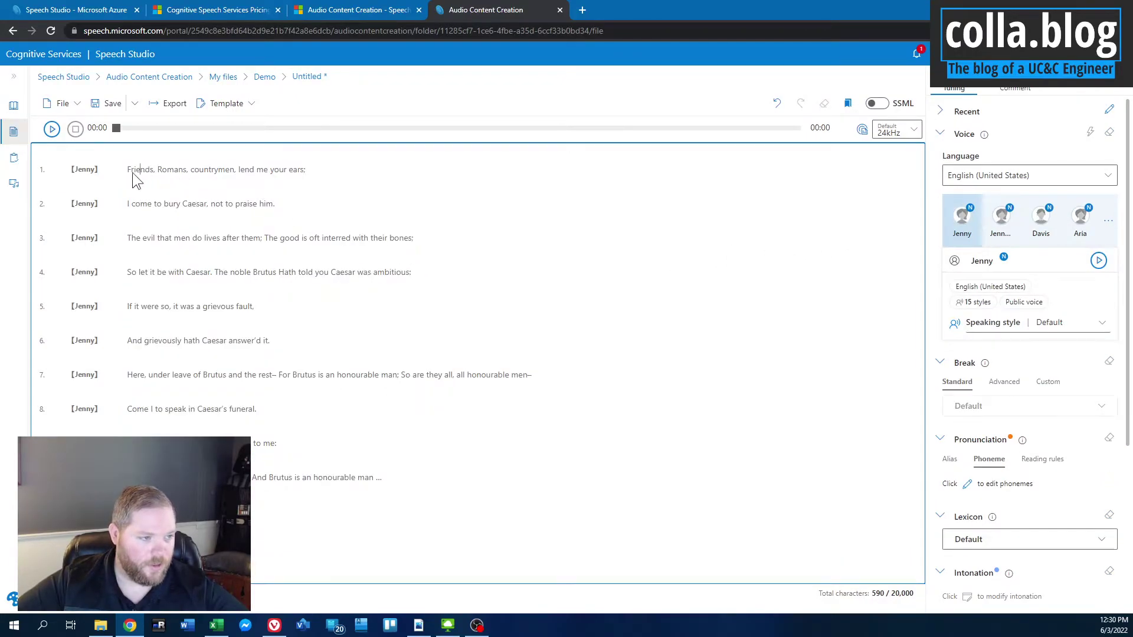
click(51, 130)
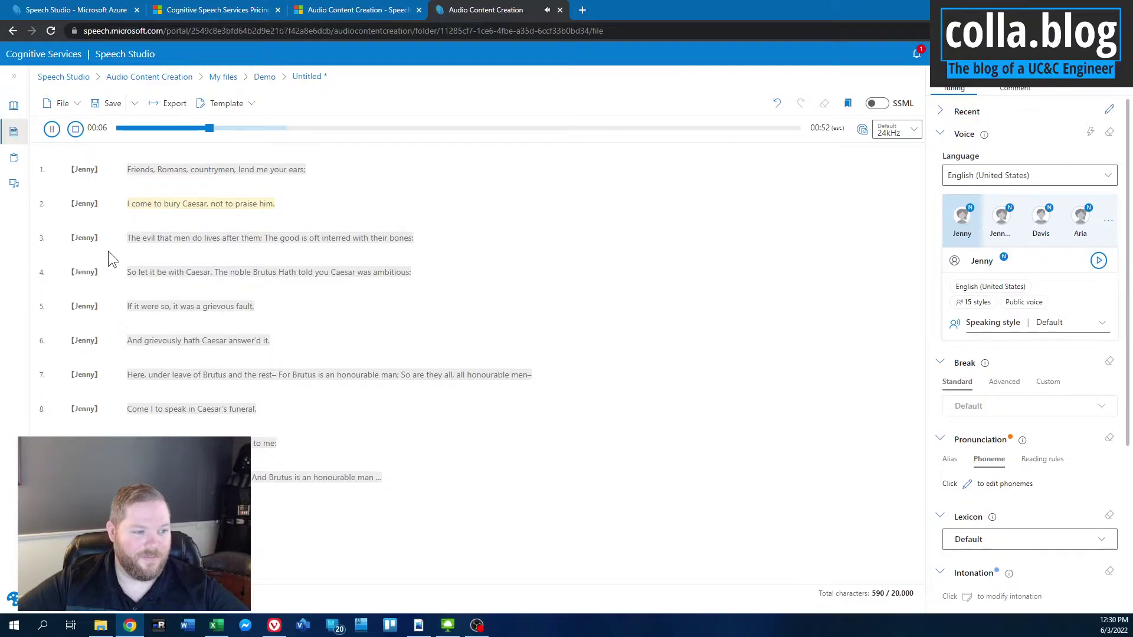
click(76, 131)
Switch every line of the script to the Davis voice and play the first three lines as a preview
drag(407, 481, 104, 168)
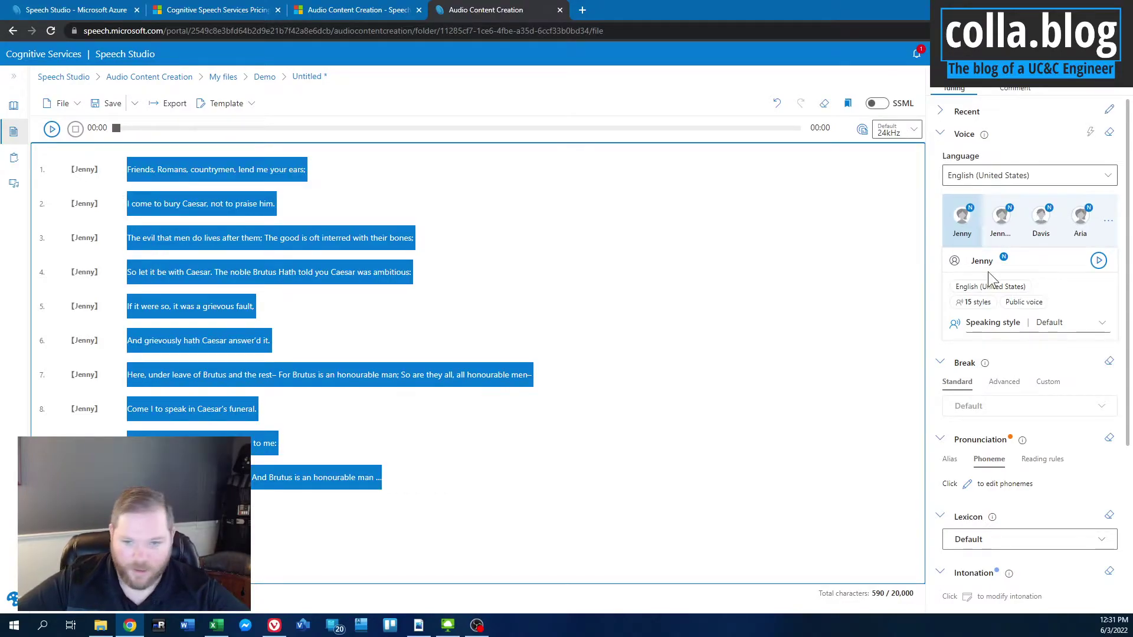
click(1049, 219)
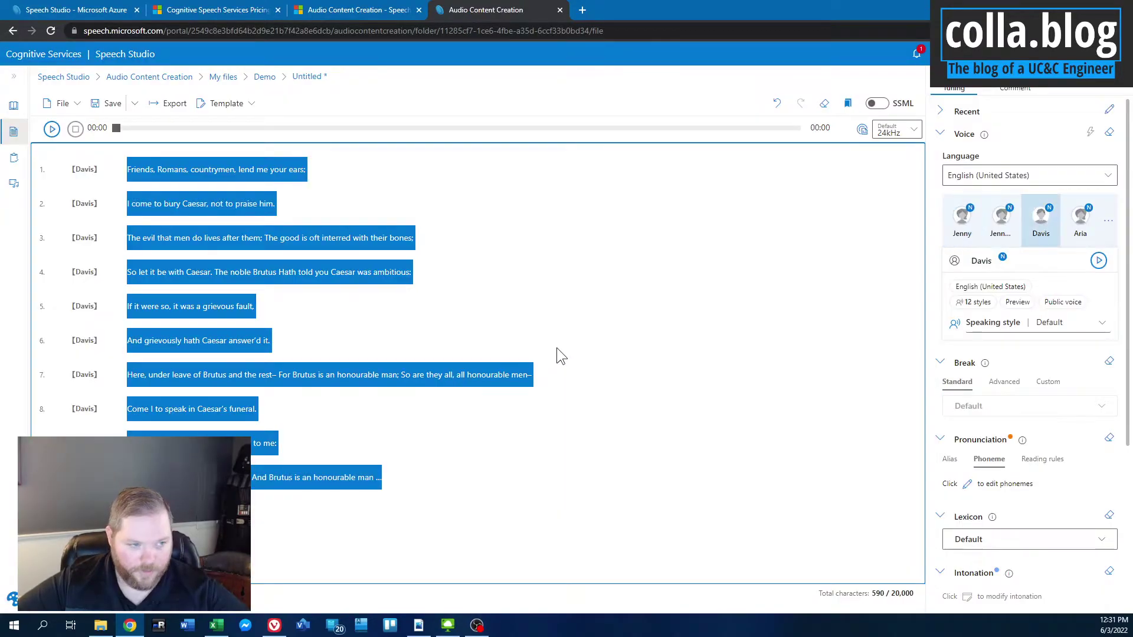
click(156, 171)
click(51, 130)
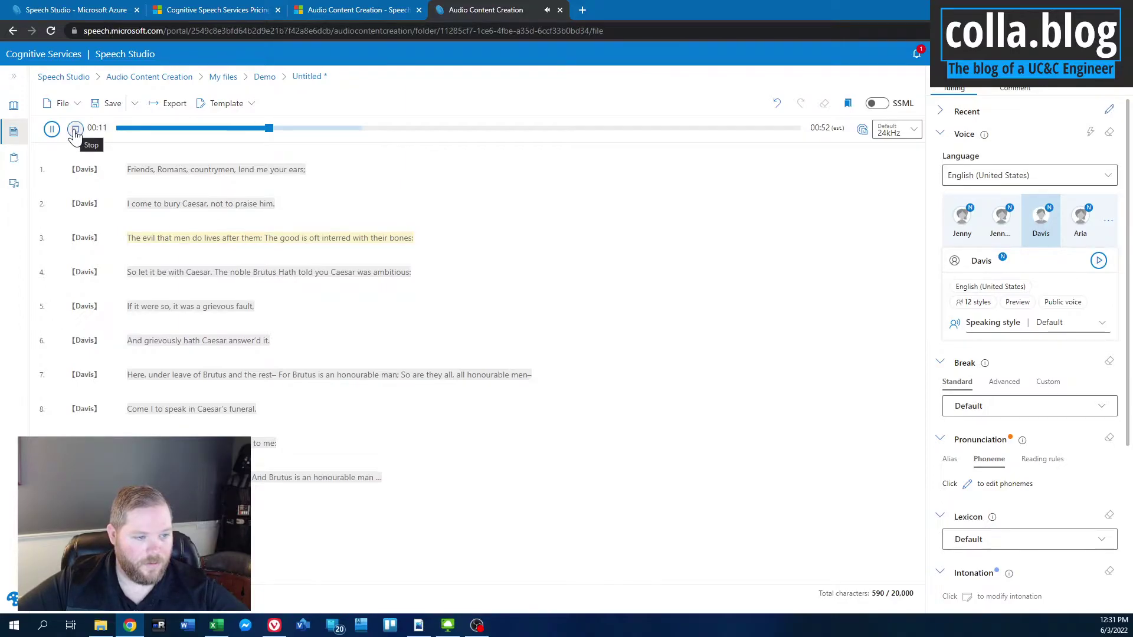
click(76, 132)
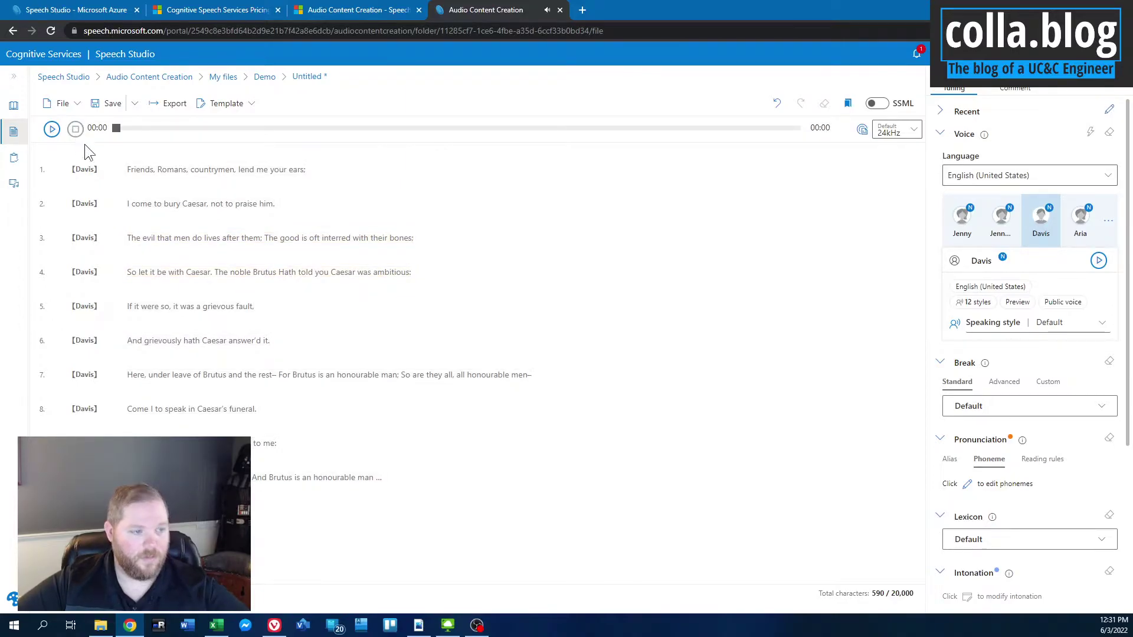
Select every script line and audition Davis's speaking-style samples, including Angry, Cheerful, Excited, Friendly, Hopeful and Shouting
click(369, 466)
drag(369, 464, 101, 169)
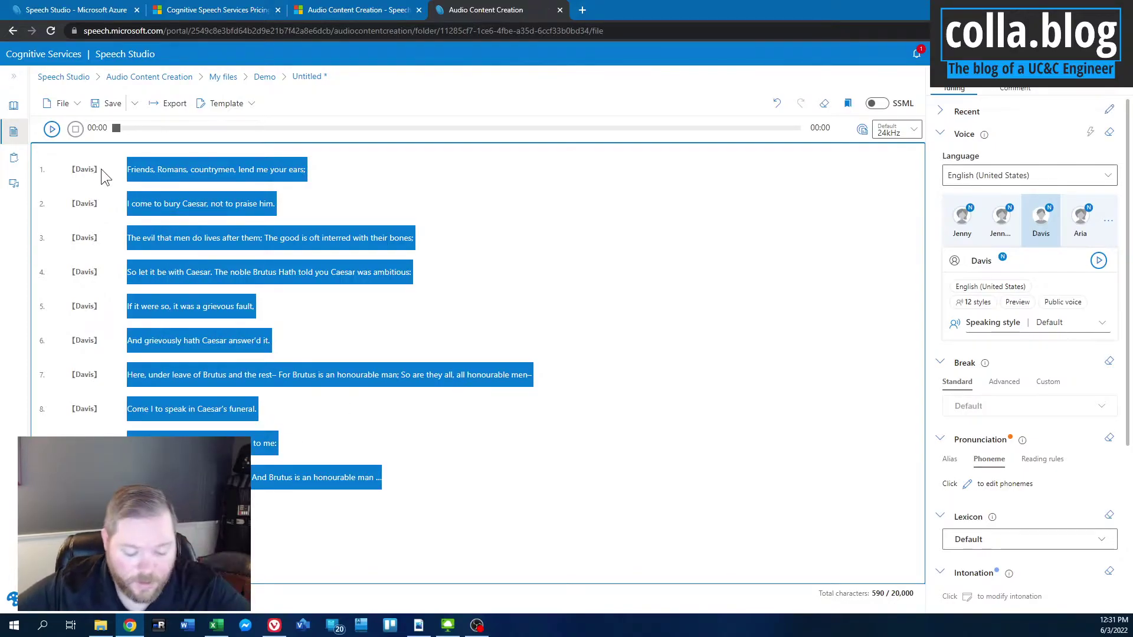
click(1060, 330)
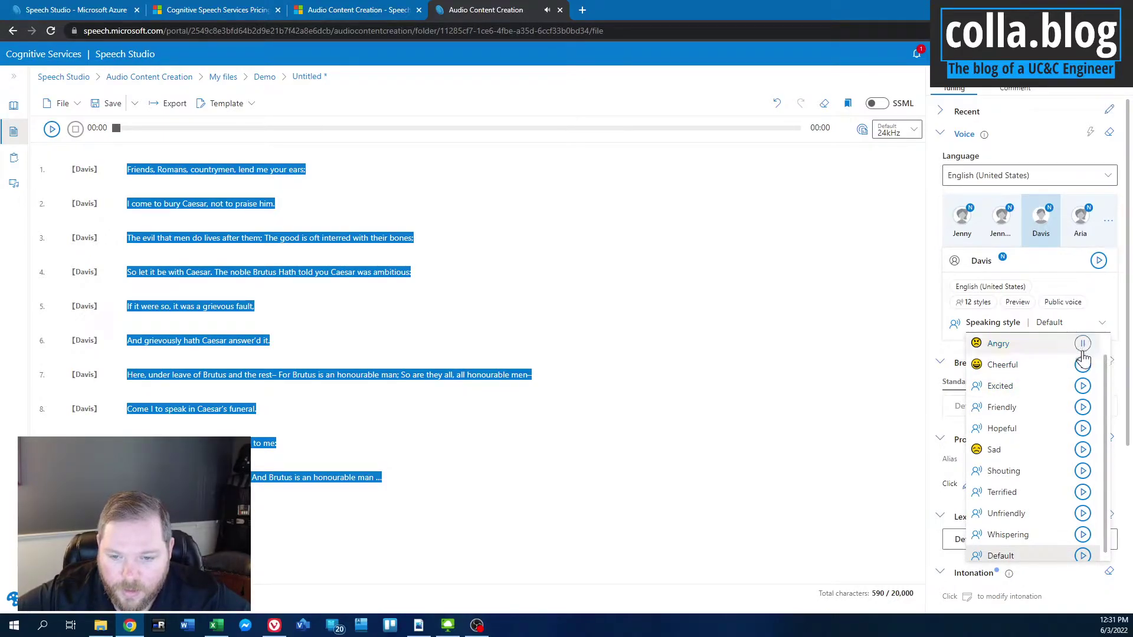
click(1084, 387)
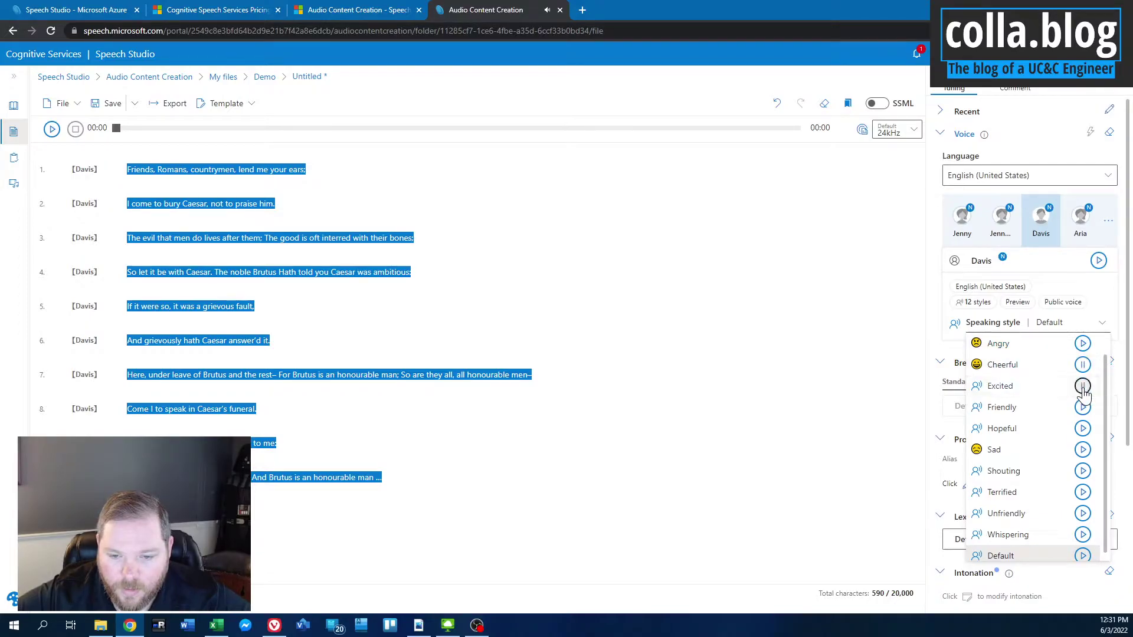
click(1083, 408)
click(1083, 429)
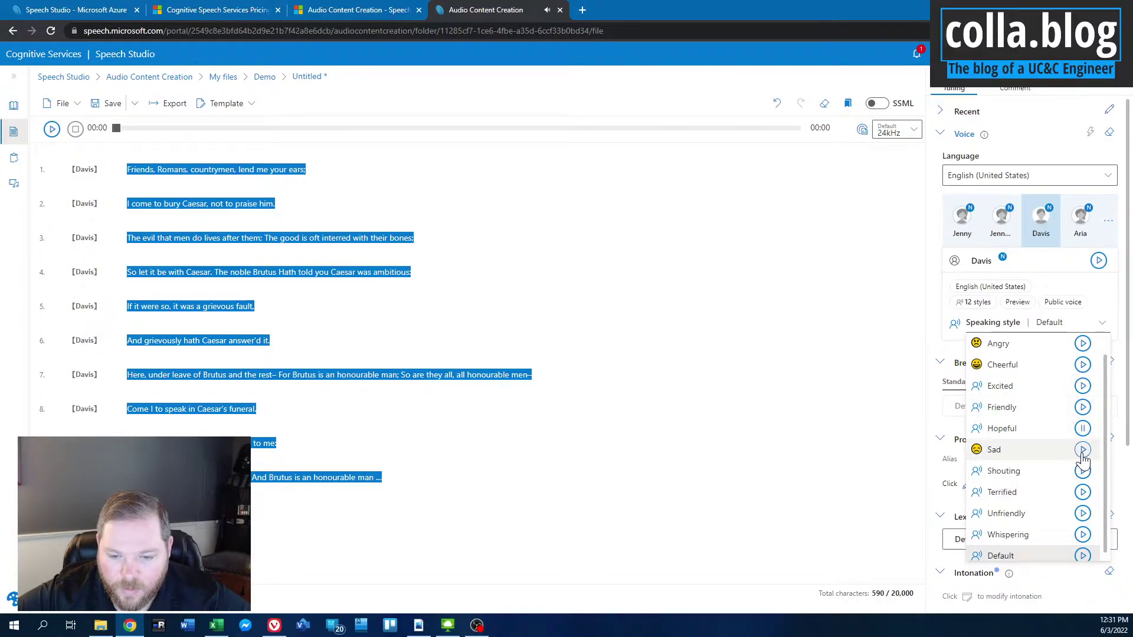
click(1084, 473)
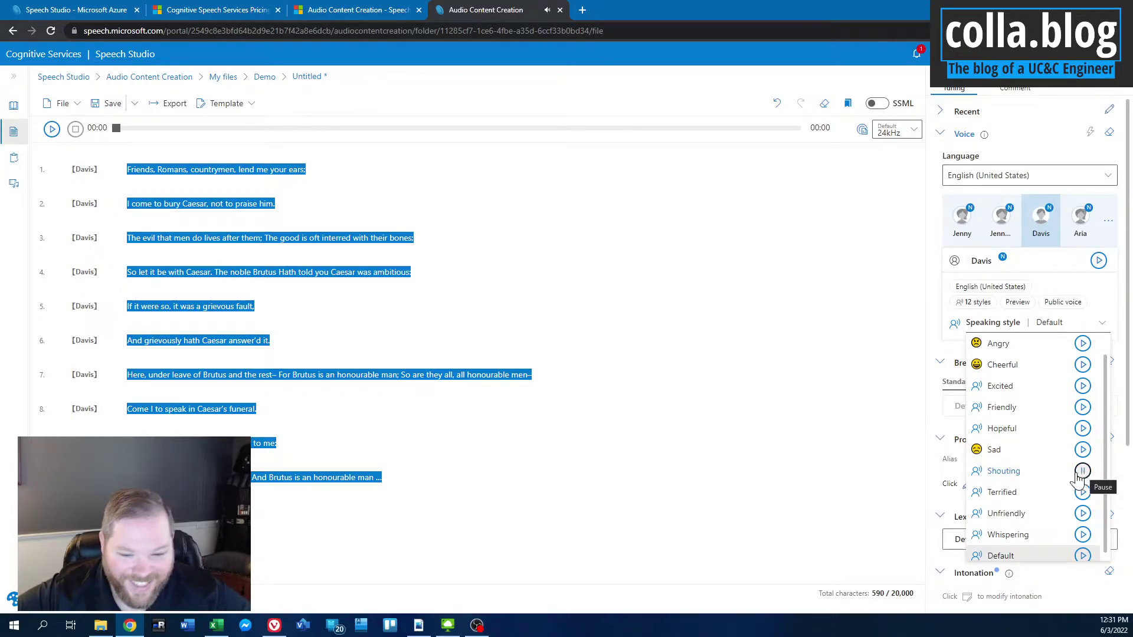
Apply the Shouting speaking style to all lines and play the first three lines as a preview
click(1002, 470)
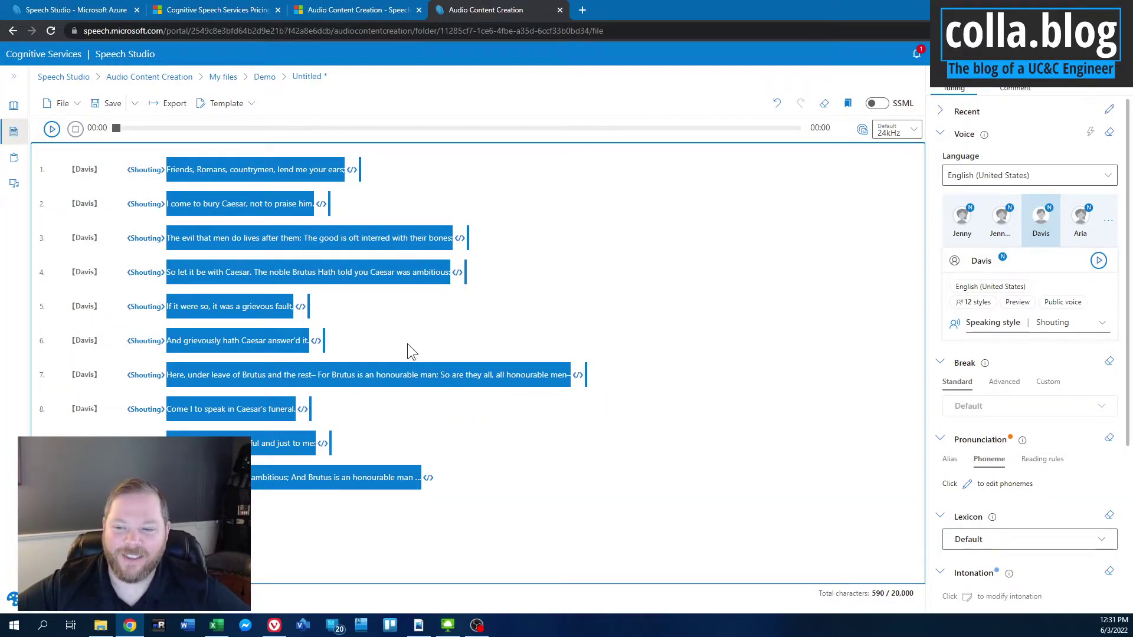
click(51, 129)
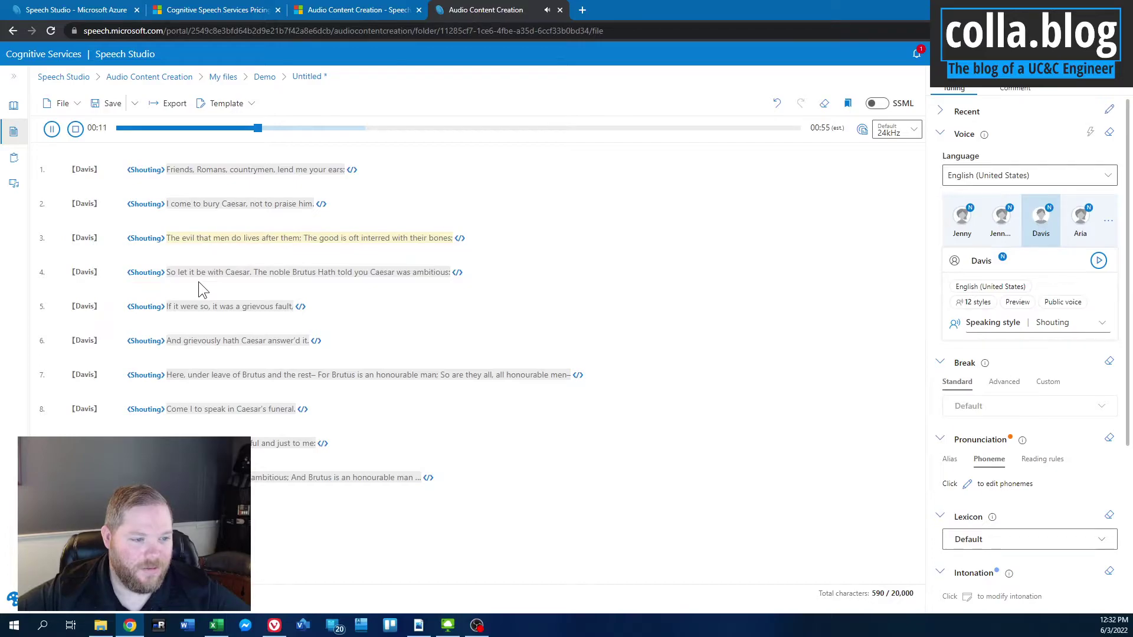
click(74, 128)
Set the speaking style of every line to Hopeful and play the whole speech, followed by line 9 alone
drag(463, 481, 147, 177)
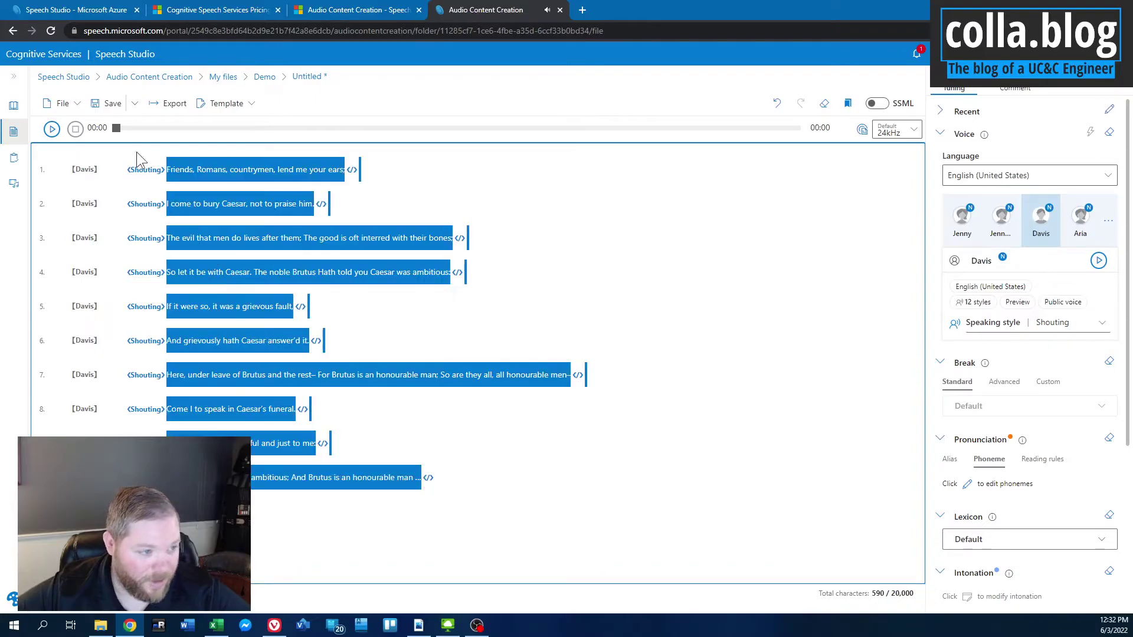
click(1065, 325)
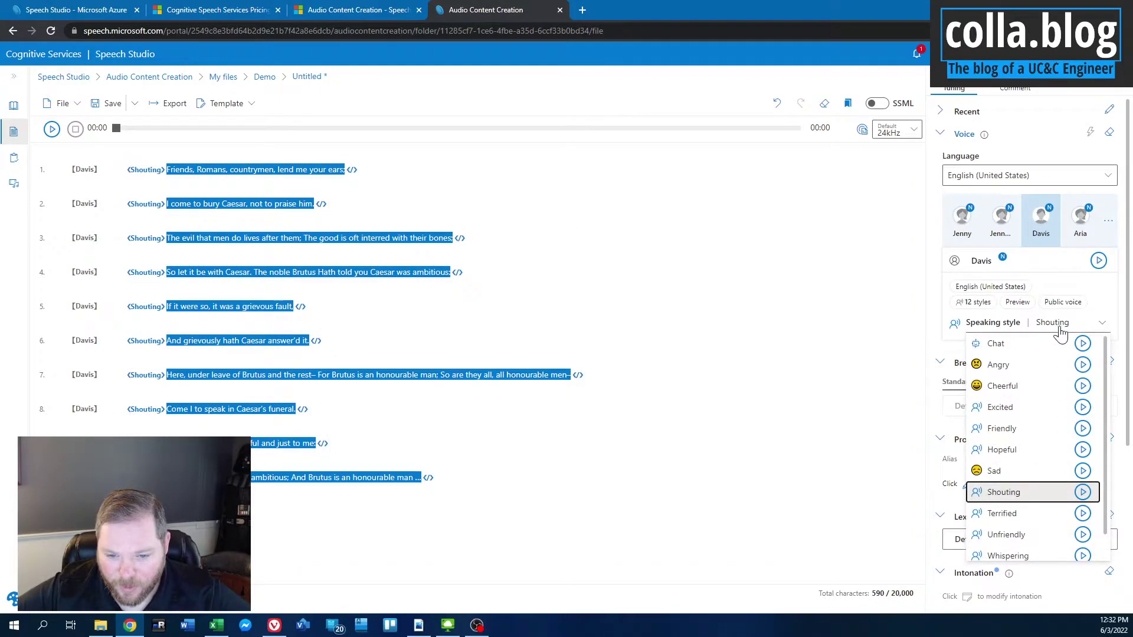
click(1016, 452)
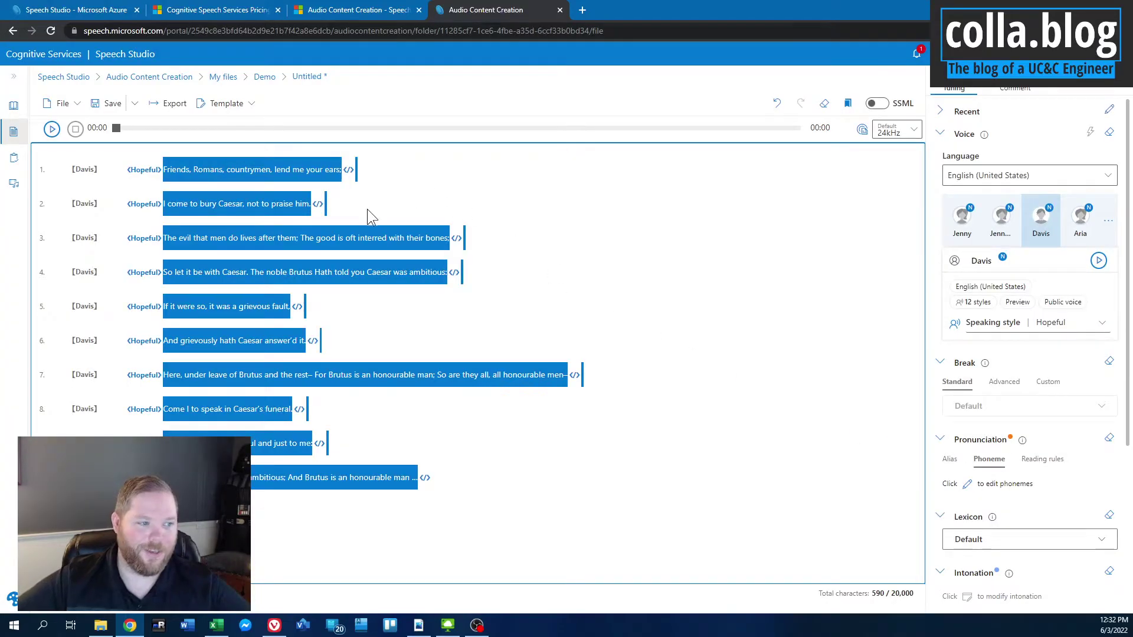
click(51, 128)
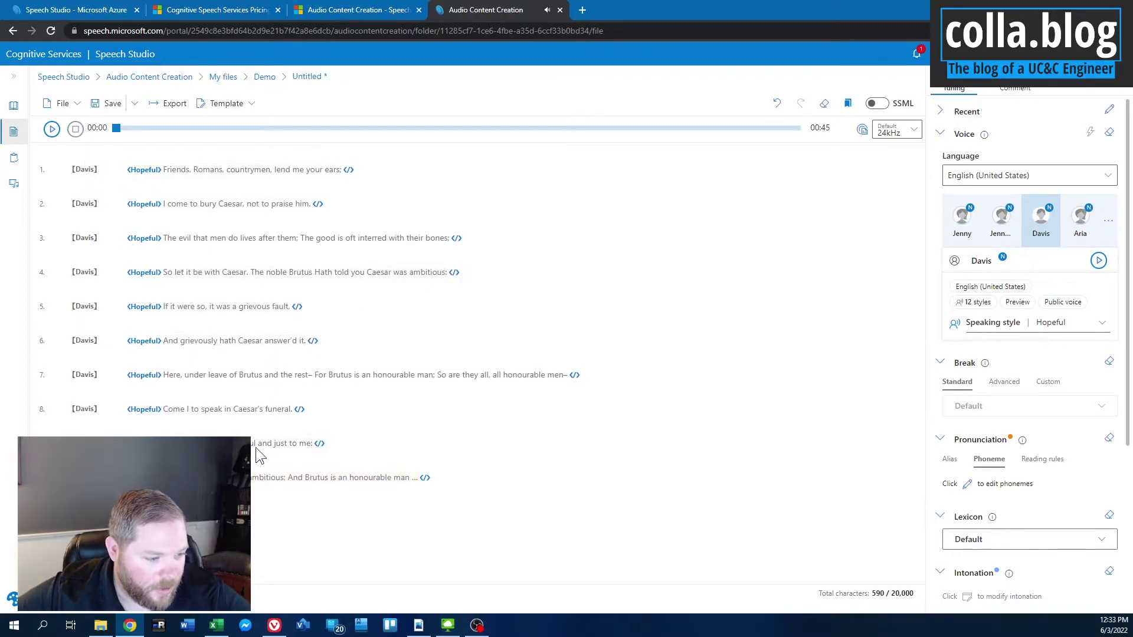
drag(163, 443, 314, 452)
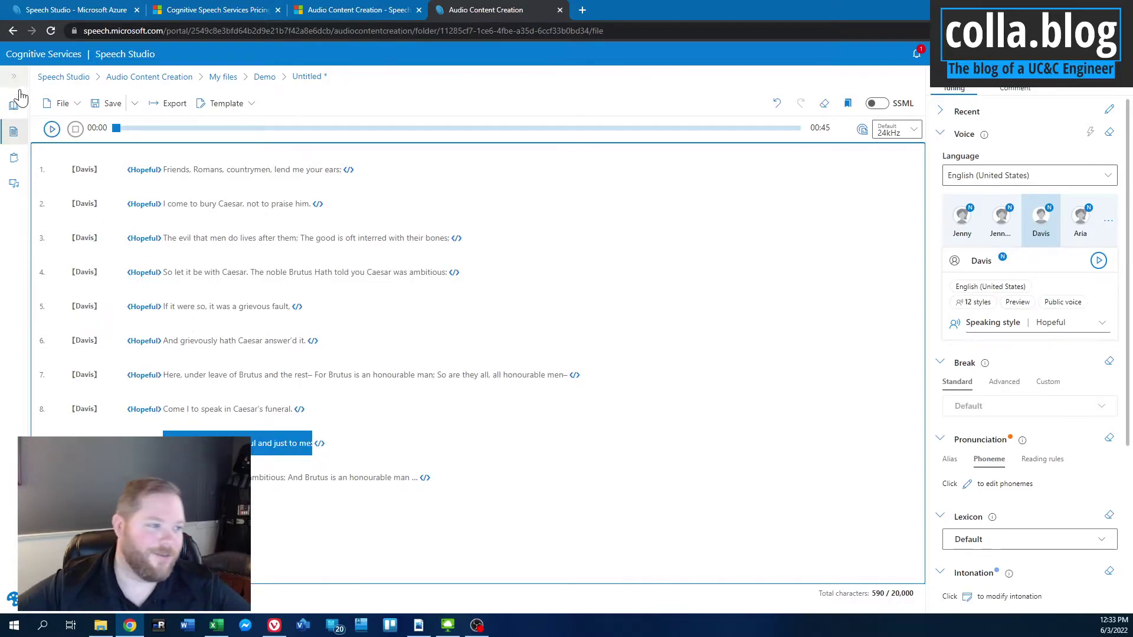
click(52, 130)
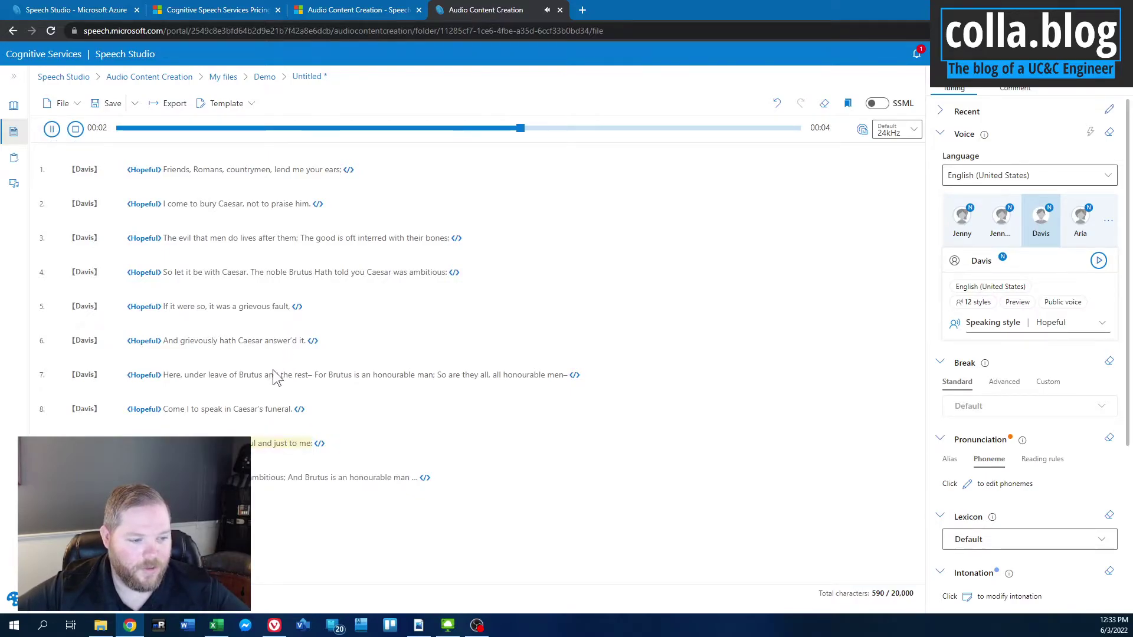
Open the phoneme editor for the word "just" in line 9 and play its original pronunciation
click(274, 445)
drag(274, 445, 289, 453)
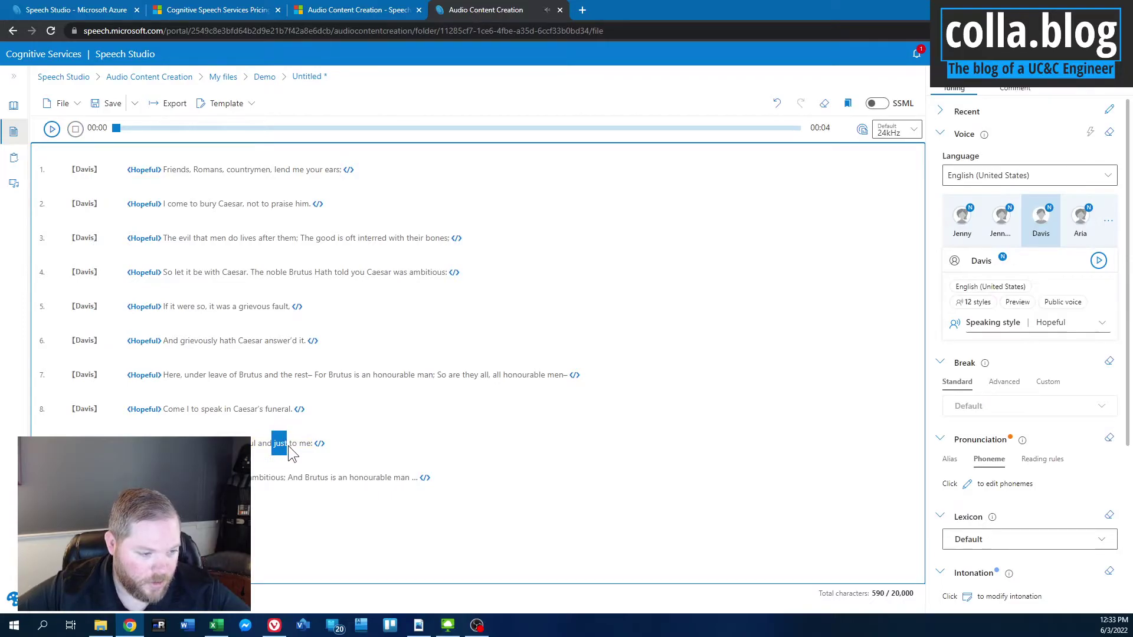
scroll(1009, 424, down, 1)
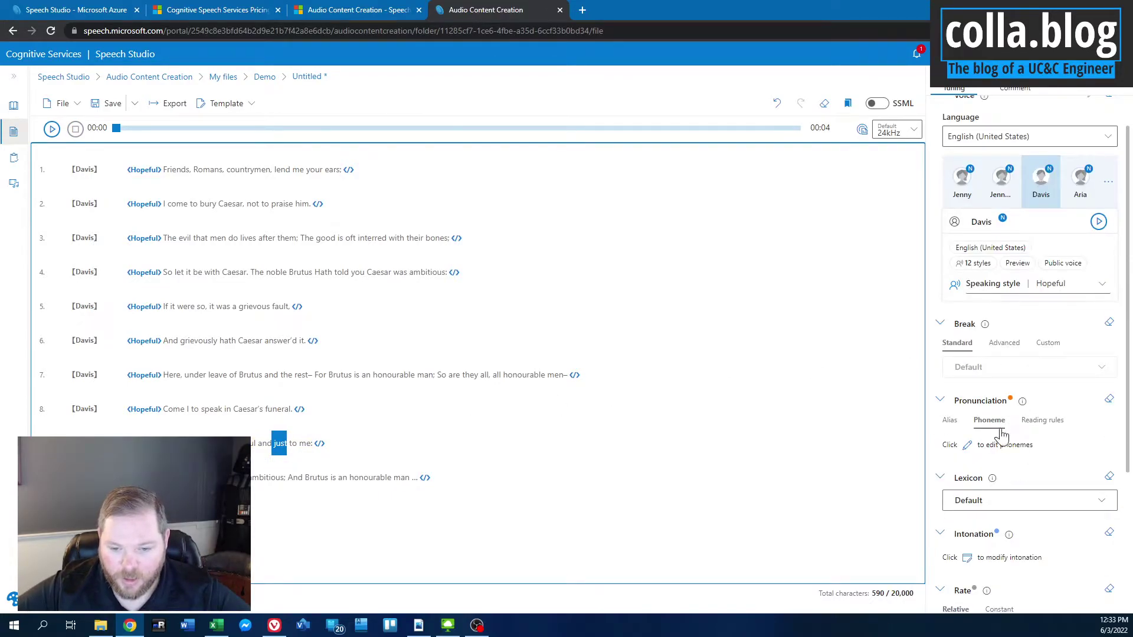
click(971, 447)
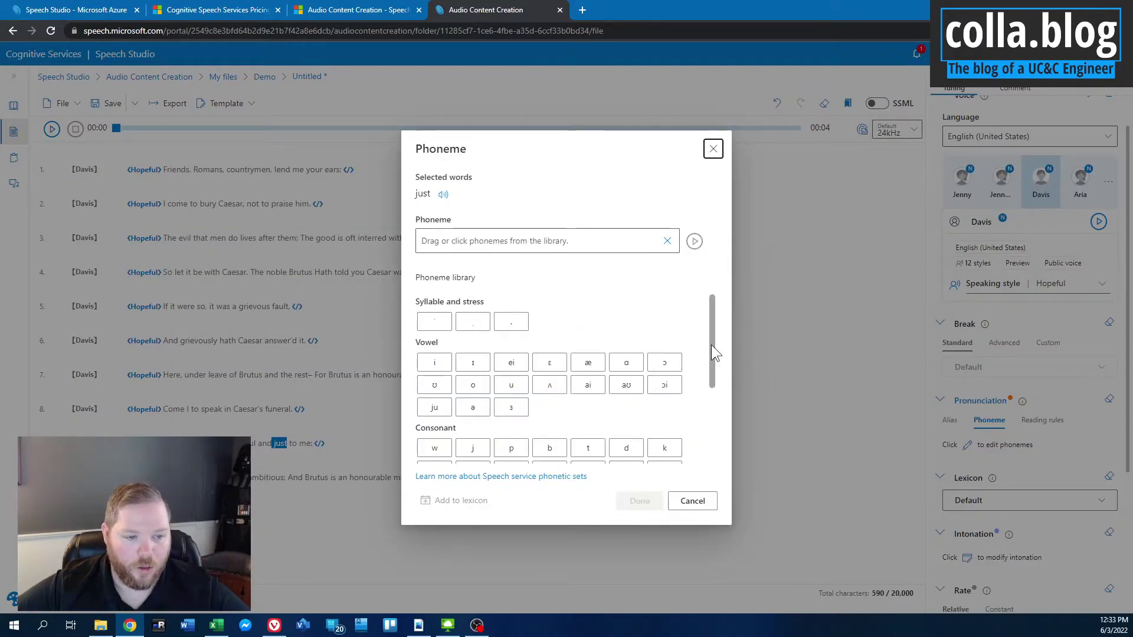
scroll(566, 361, down, 1)
click(473, 241)
click(443, 194)
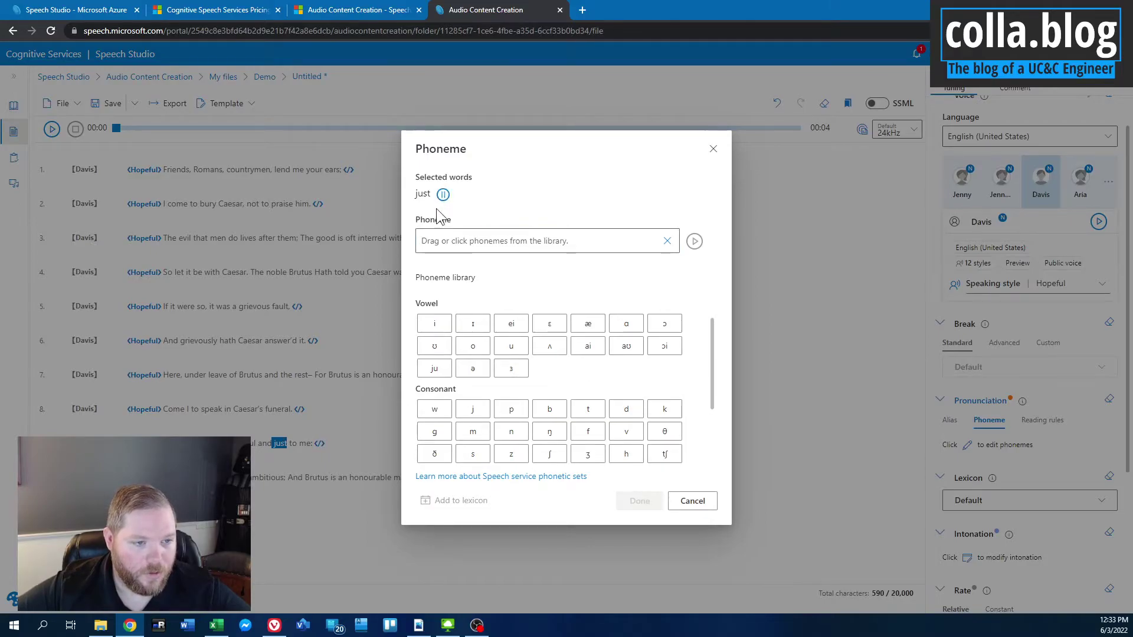
Build the phoneme string ʒʌst for "just" from the phoneme library
click(446, 235)
scroll(590, 329, down, 1)
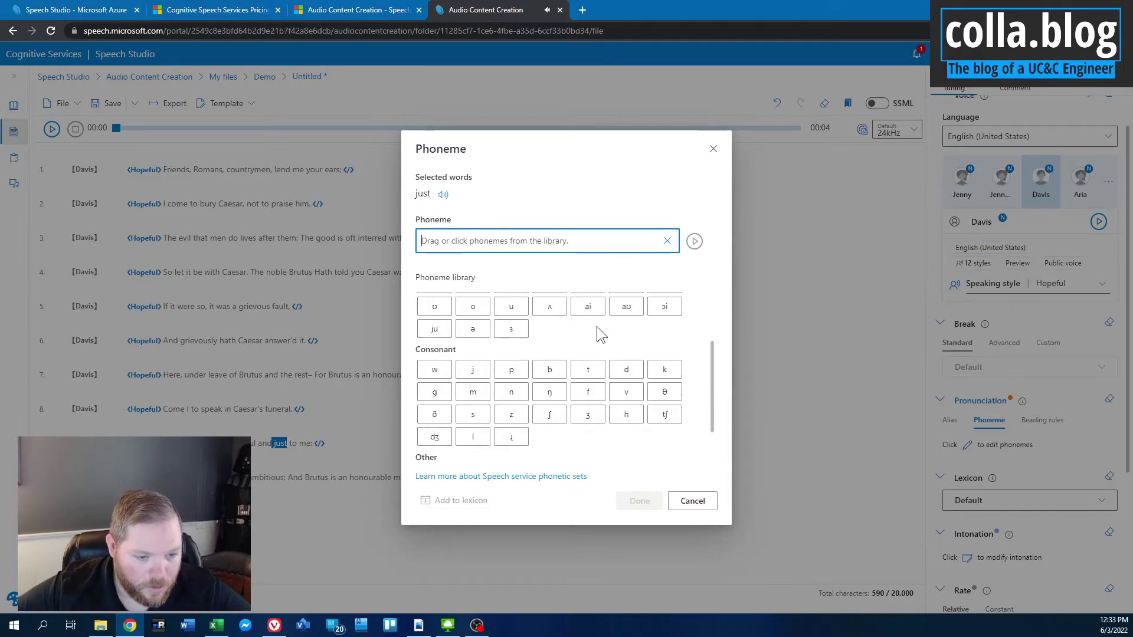
click(586, 416)
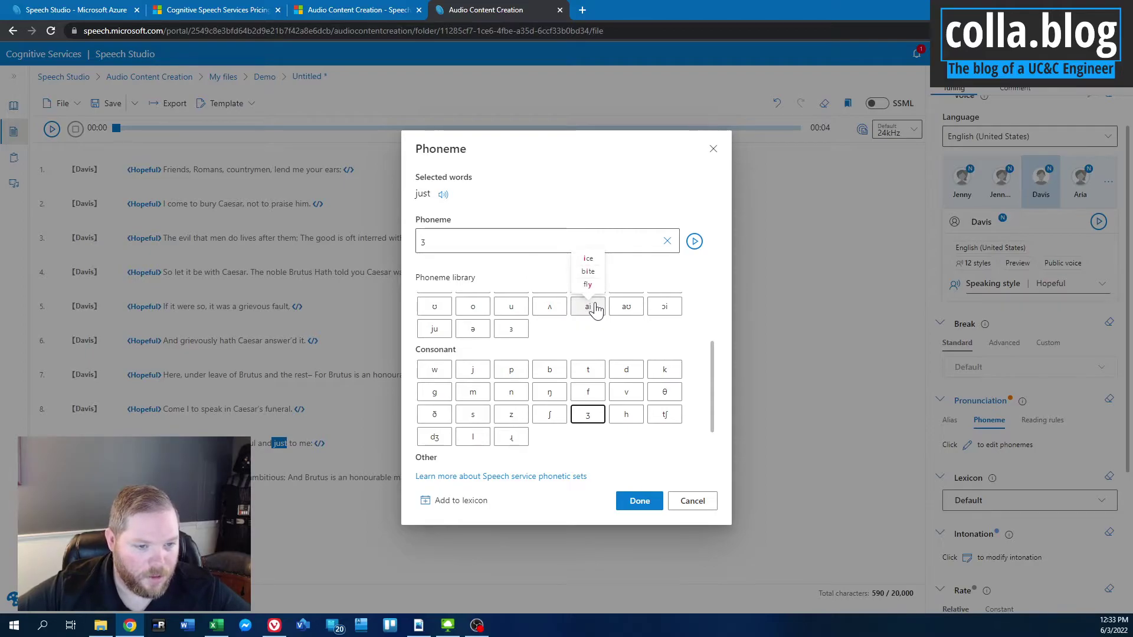
click(551, 307)
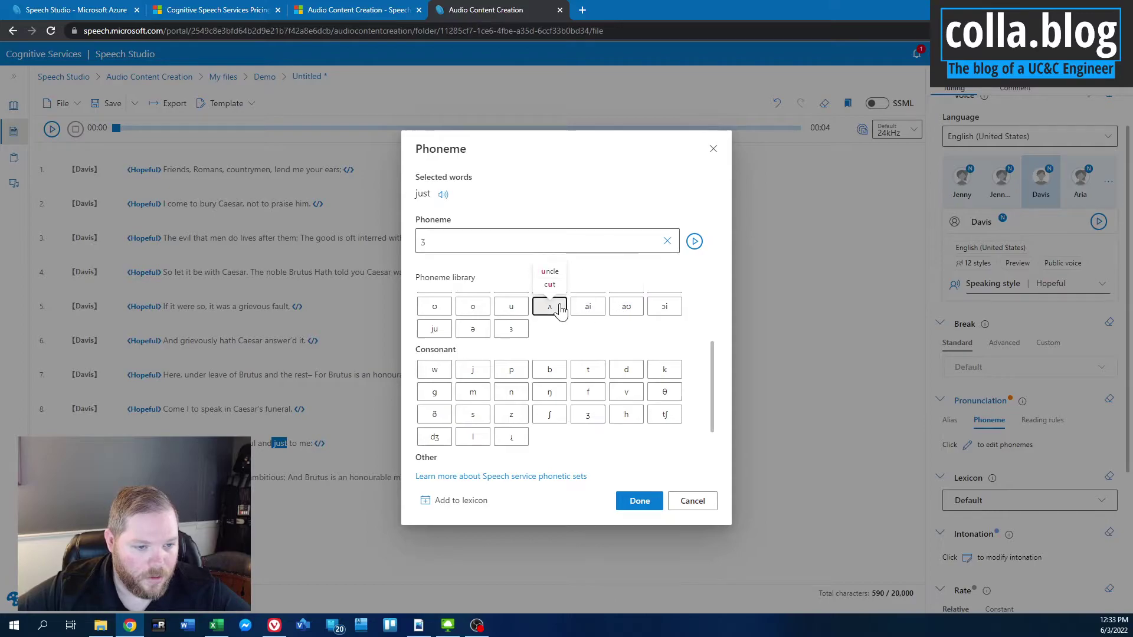
click(473, 418)
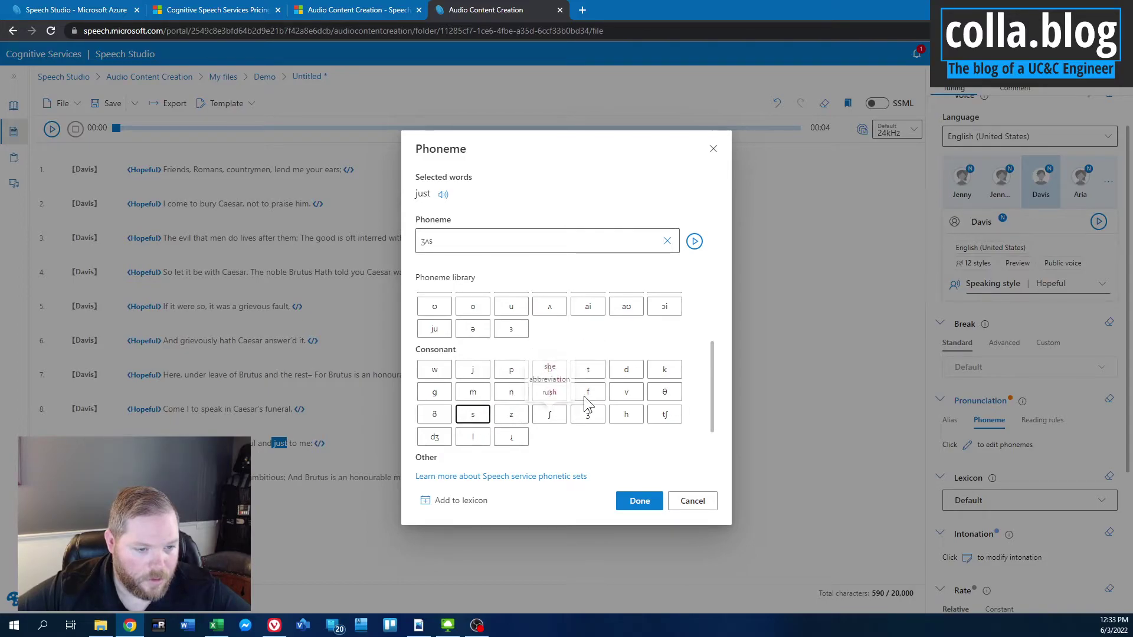
scroll(669, 353, up, 1)
click(587, 410)
Compare the custom and original pronunciations of "just" by ear and apply the custom phonemes to the word
click(695, 242)
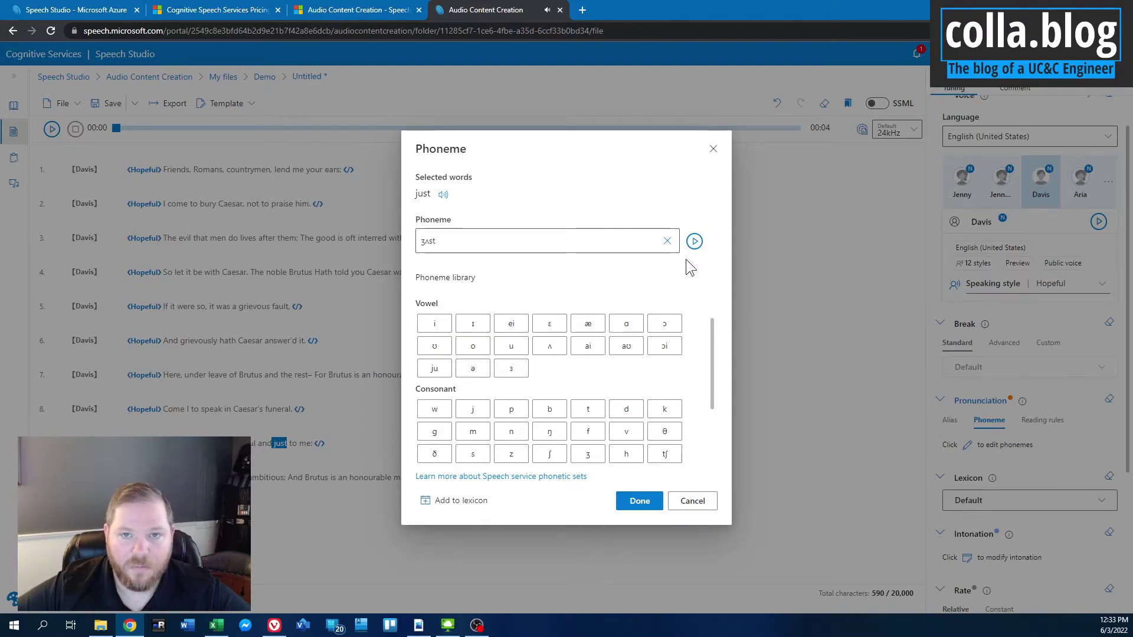
click(443, 194)
click(695, 241)
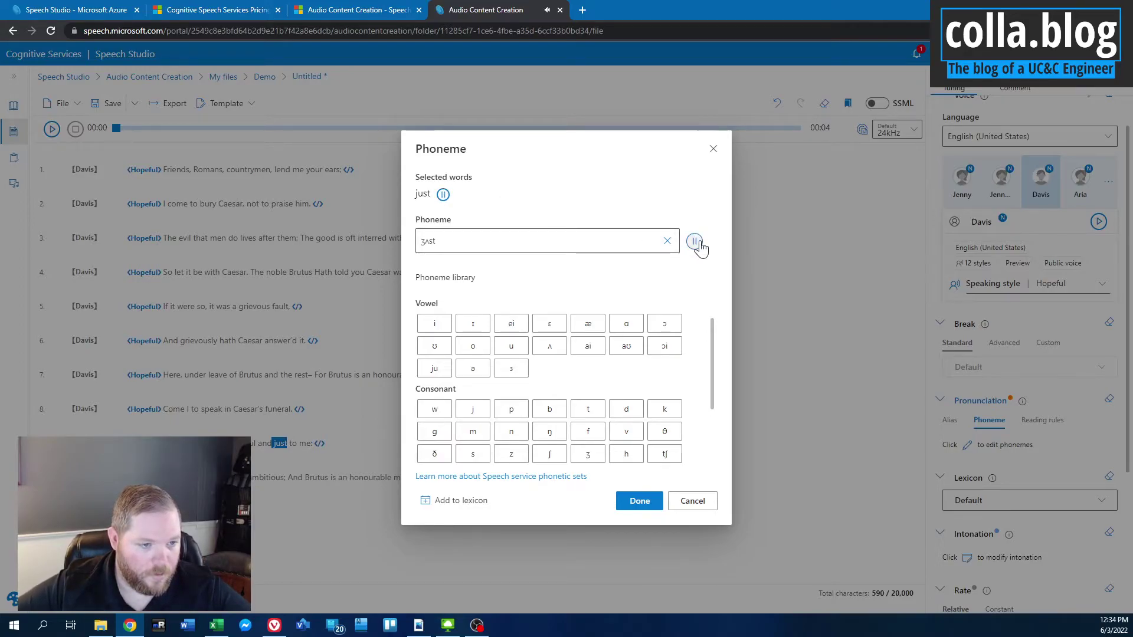
click(639, 502)
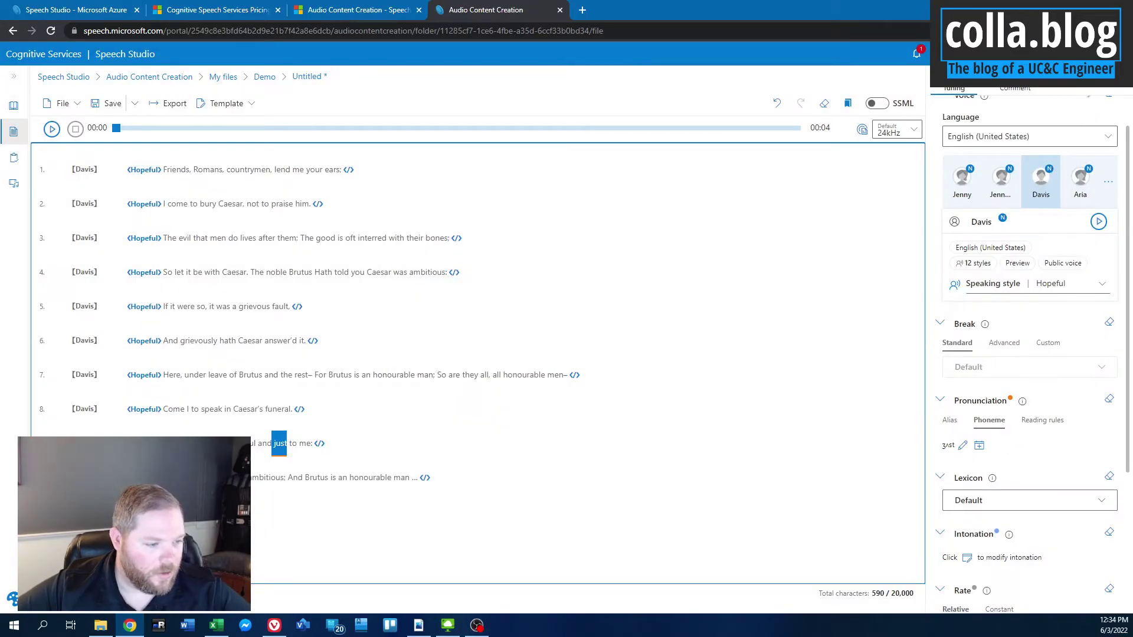
Play line 9 with its custom pronunciation, and play line 8, "Come I to speak in Caesar's funeral", on its own
drag(164, 444, 319, 451)
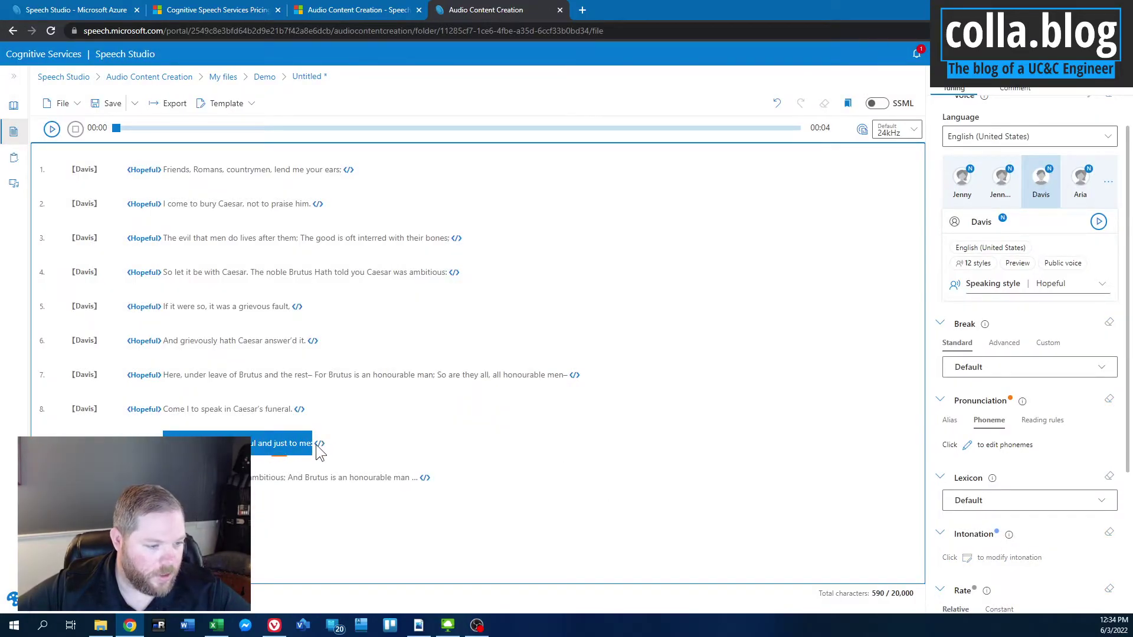
click(52, 128)
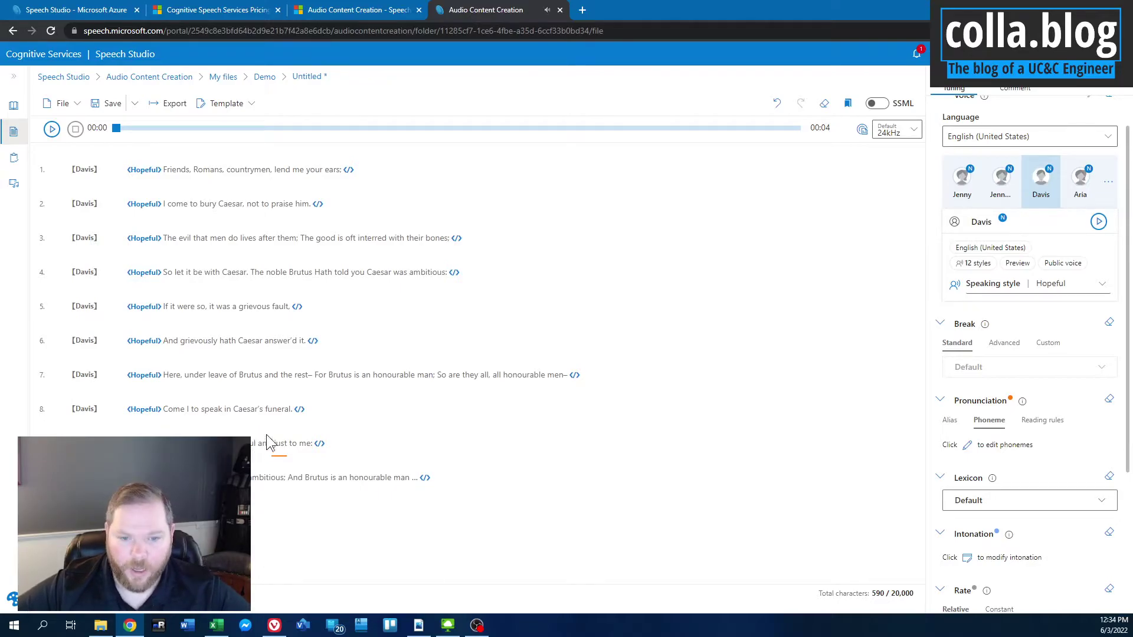
click(167, 417)
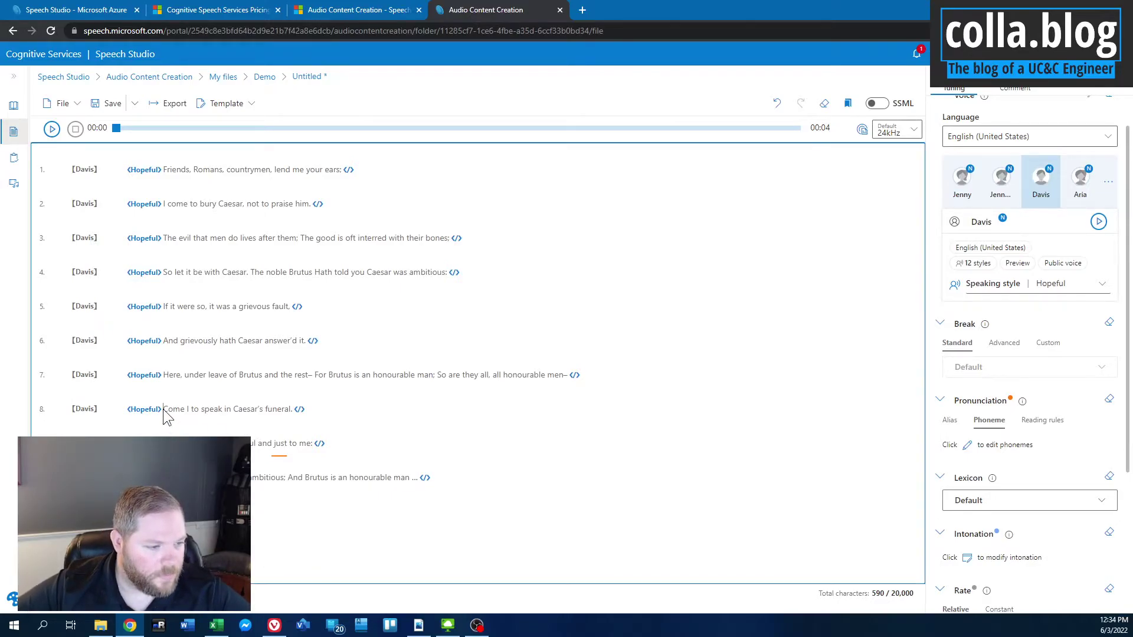
drag(167, 411, 290, 415)
click(56, 132)
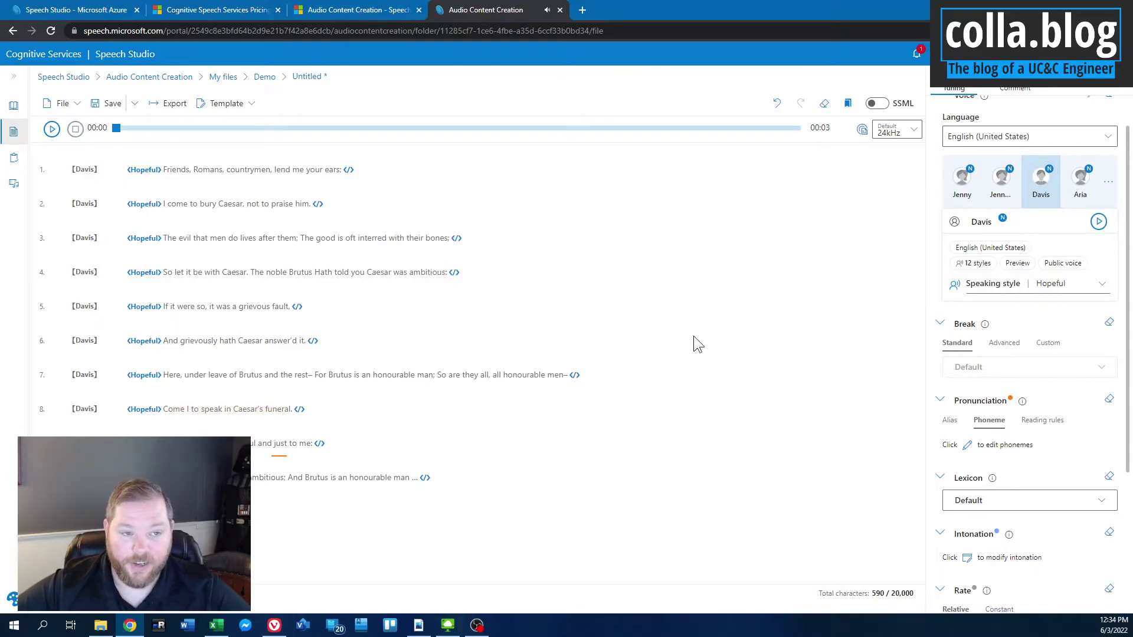
Open the intonation editor for the full sentence in line 8 and play its original intonation
scroll(1011, 423, down, 2)
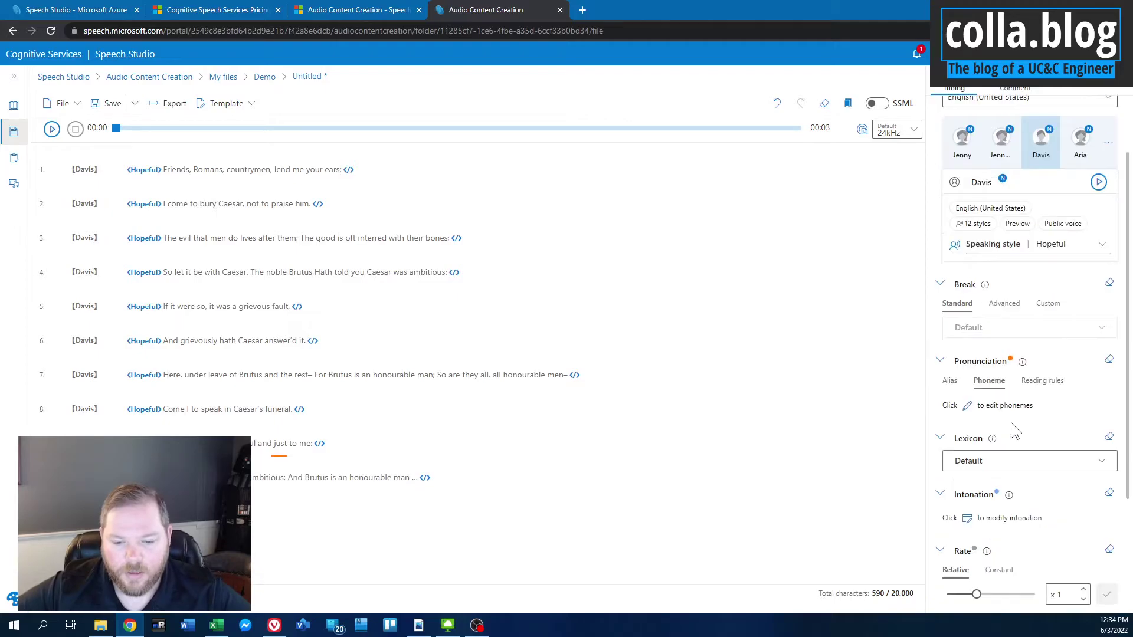
scroll(1011, 425, down, 1)
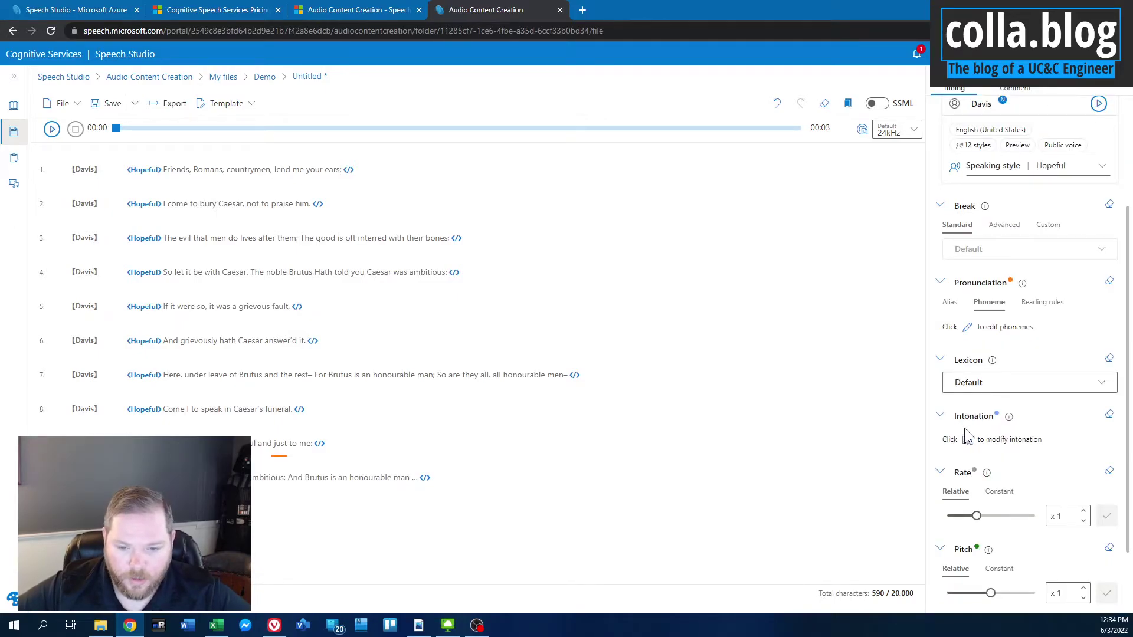
click(180, 408)
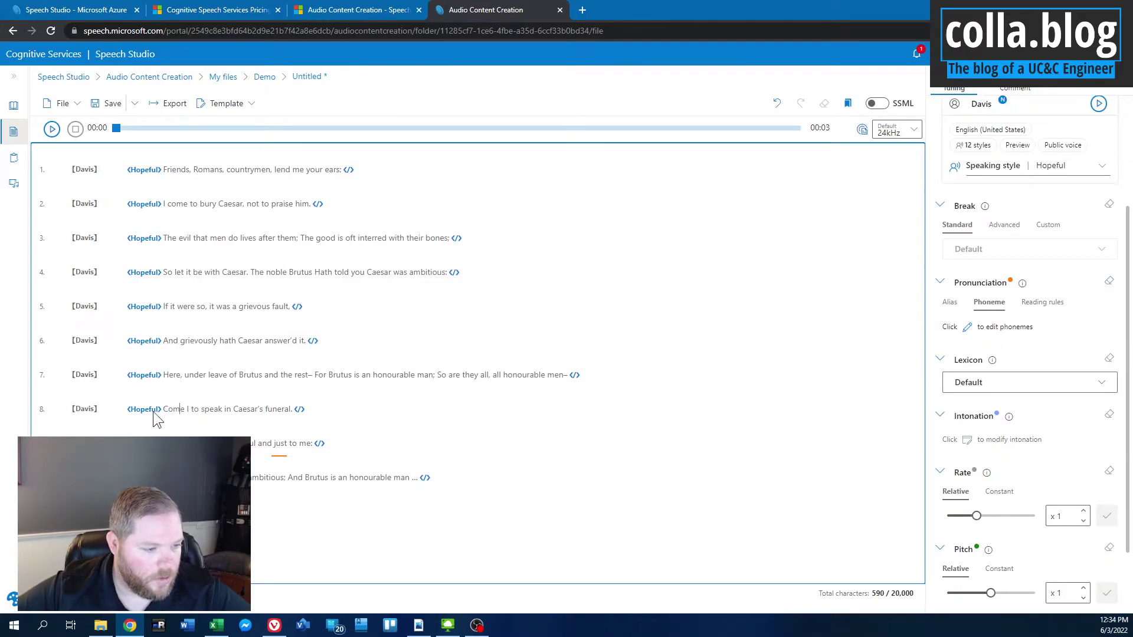
drag(164, 411, 292, 413)
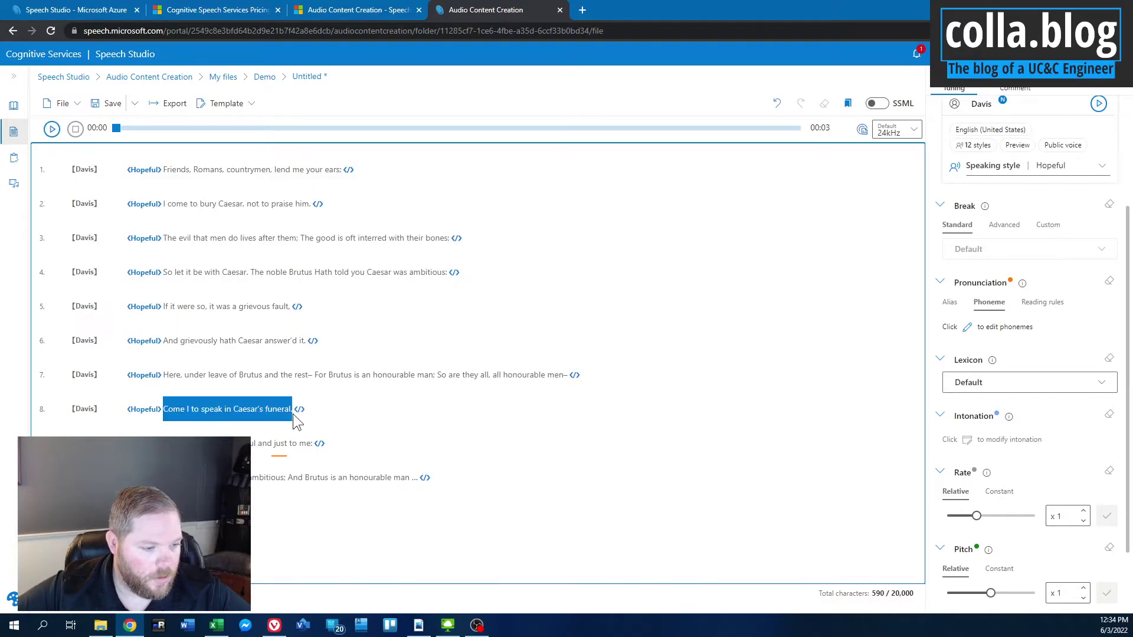
click(966, 440)
click(456, 384)
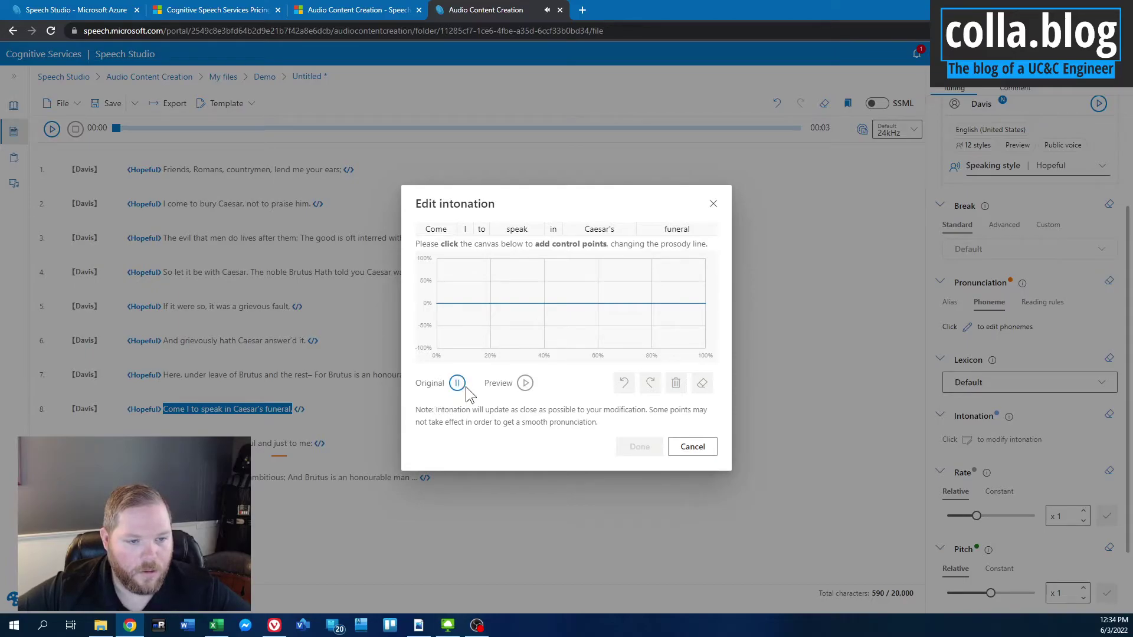
Shape line 8's intonation with five control points at about 80%, 25%, 70%, 33% and 92%, and compare it with the original by ear
drag(461, 299, 459, 275)
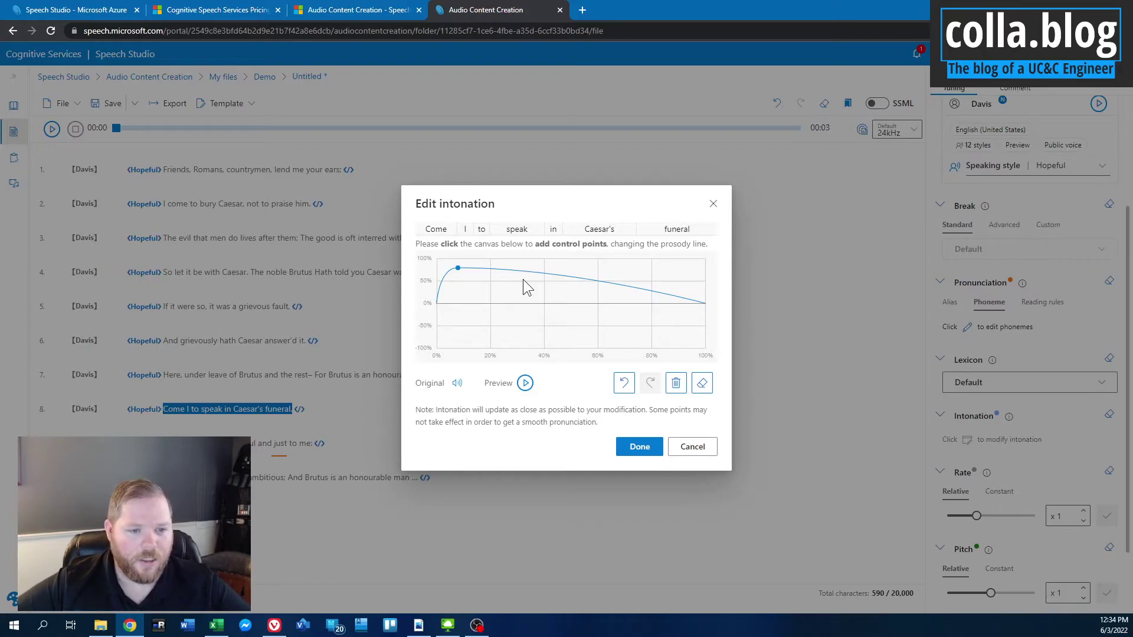
click(596, 262)
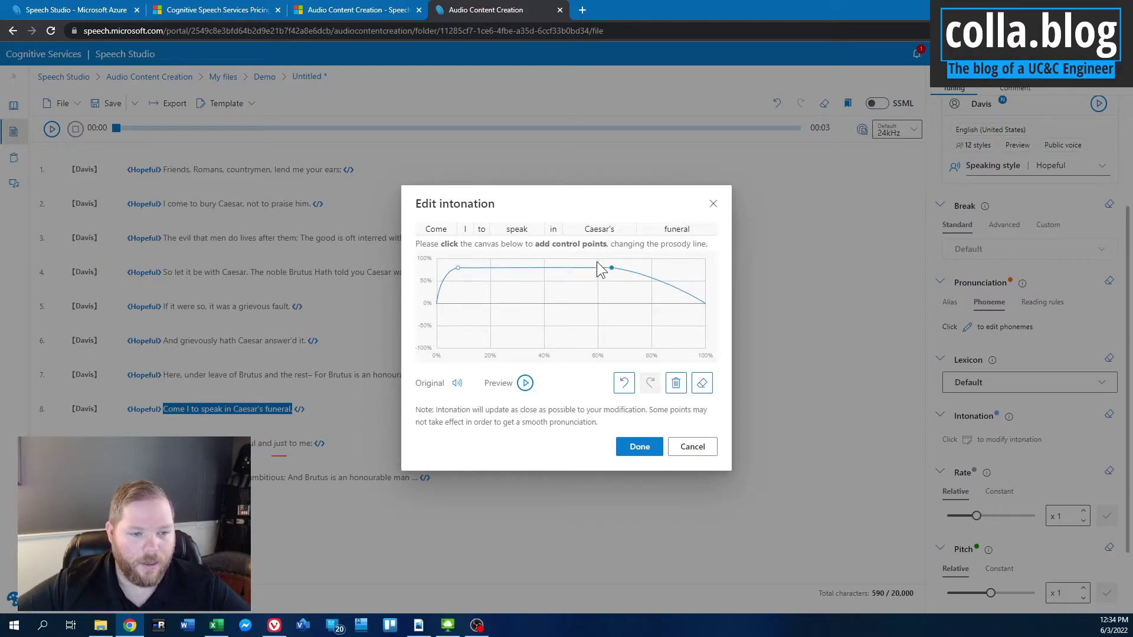
click(520, 277)
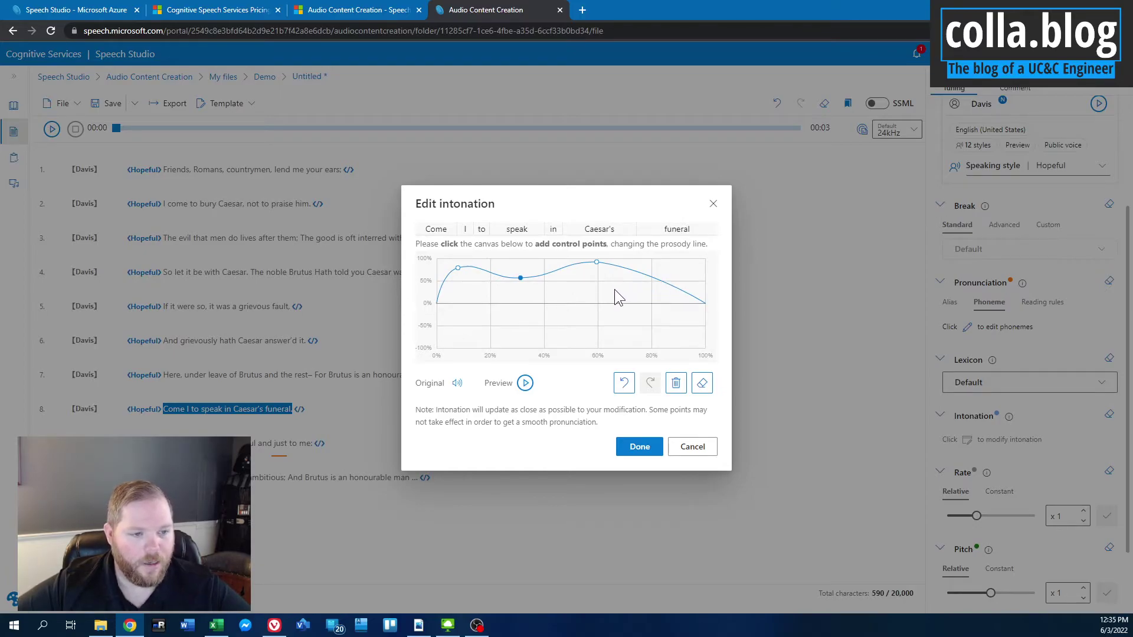
click(480, 273)
drag(480, 273, 553, 288)
click(555, 271)
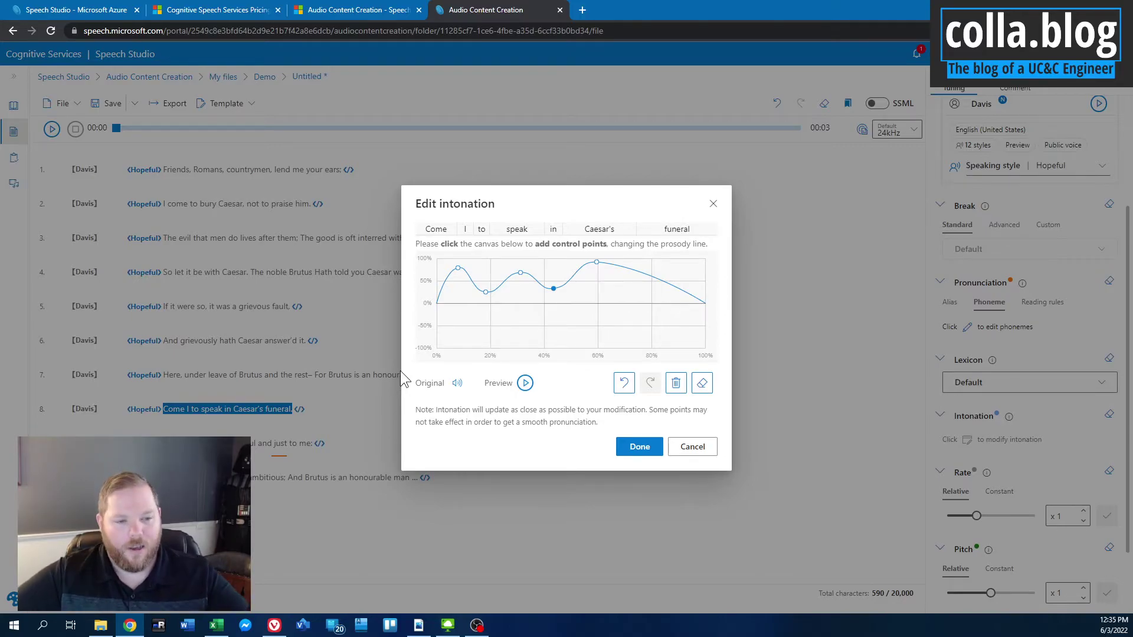
click(458, 384)
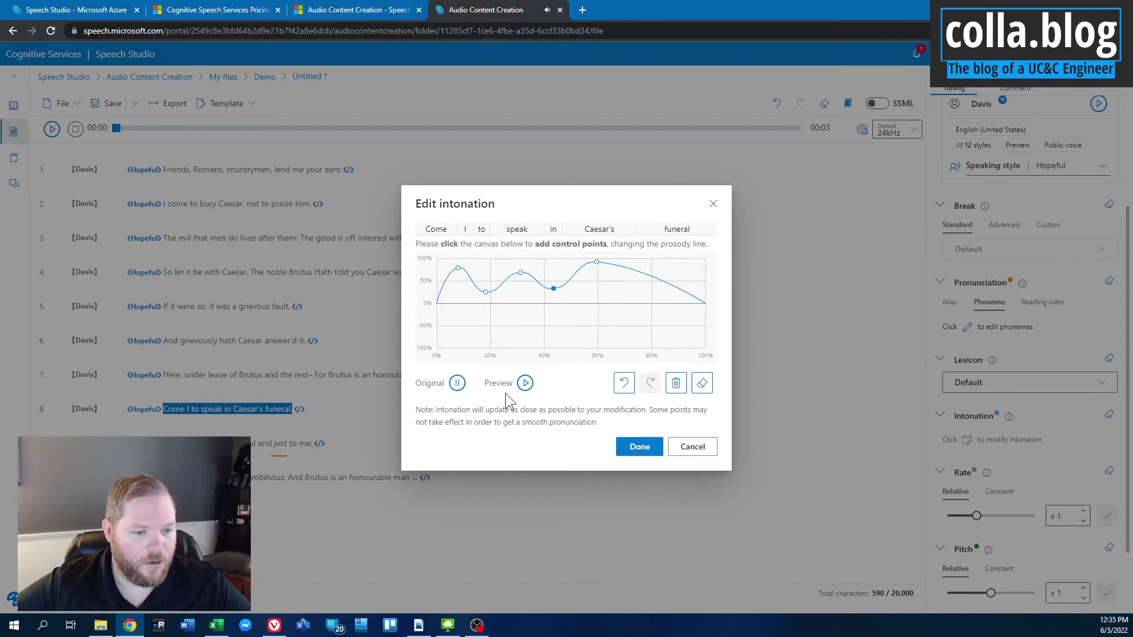
click(523, 384)
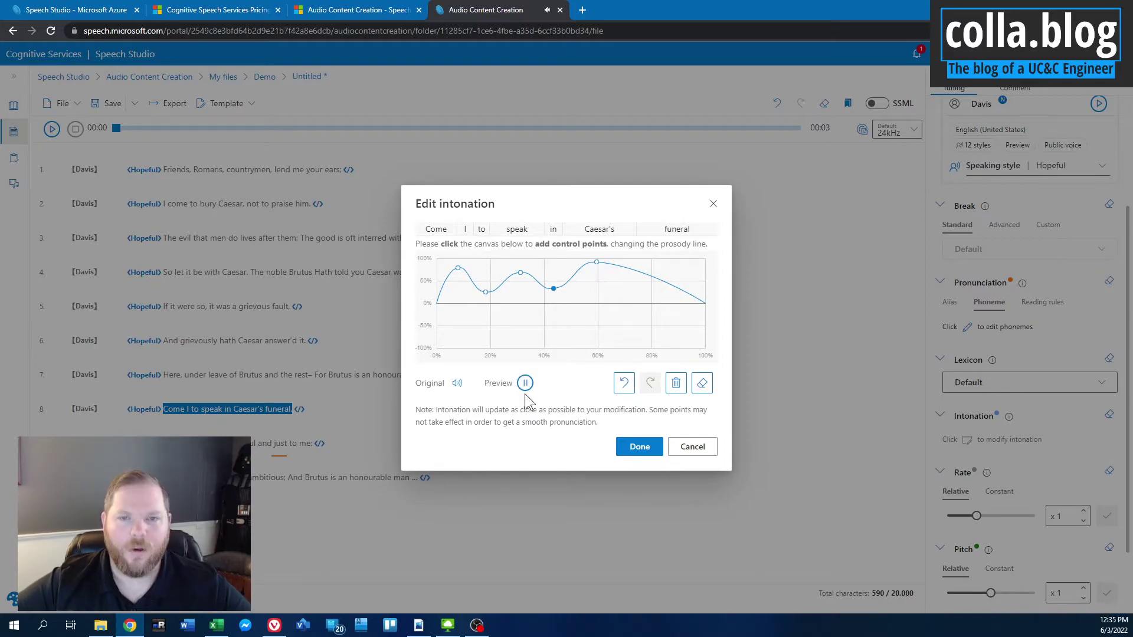
Lower the first two intonation peaks to about 50%, both dips to about 0%, and the peak at "Caesar's" to about 70%
drag(457, 275, 488, 314)
drag(554, 293, 556, 302)
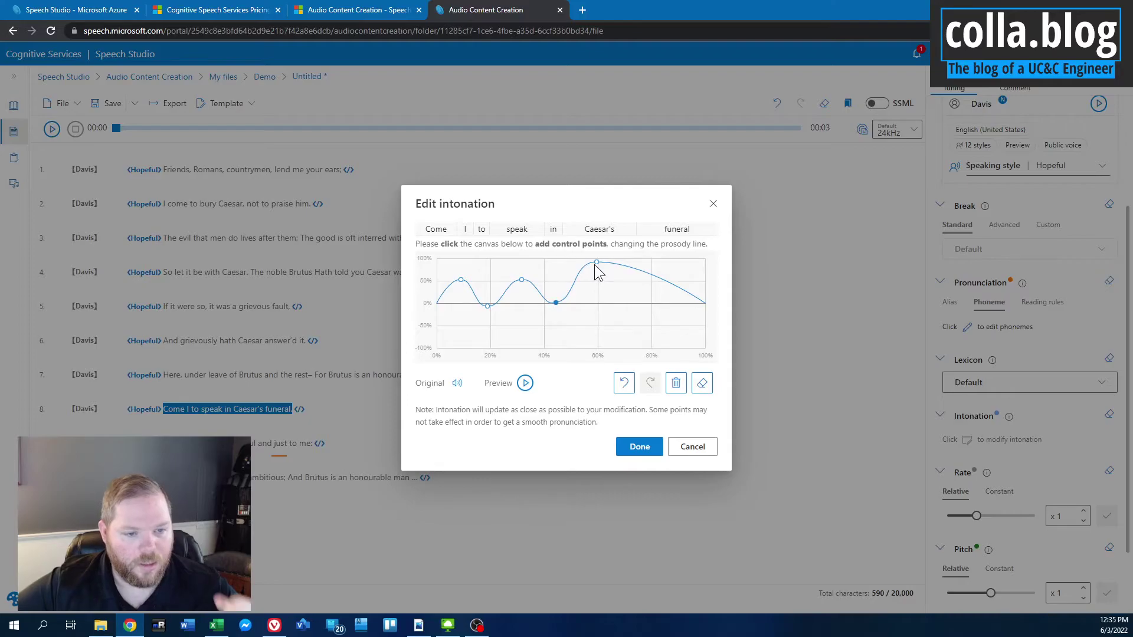
drag(597, 264, 600, 273)
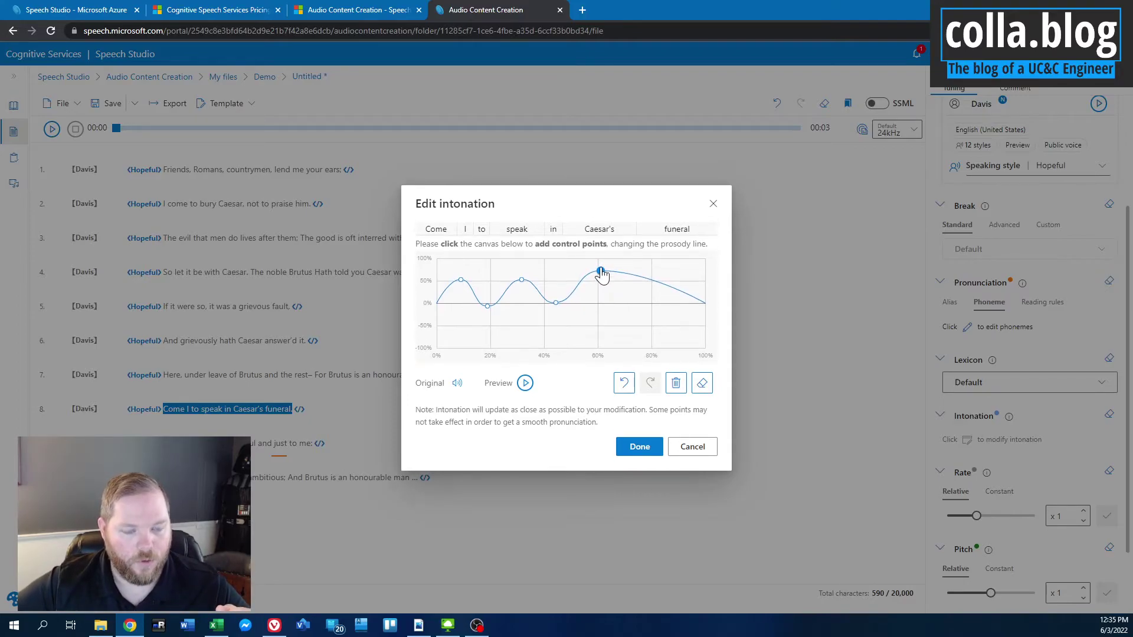
click(678, 298)
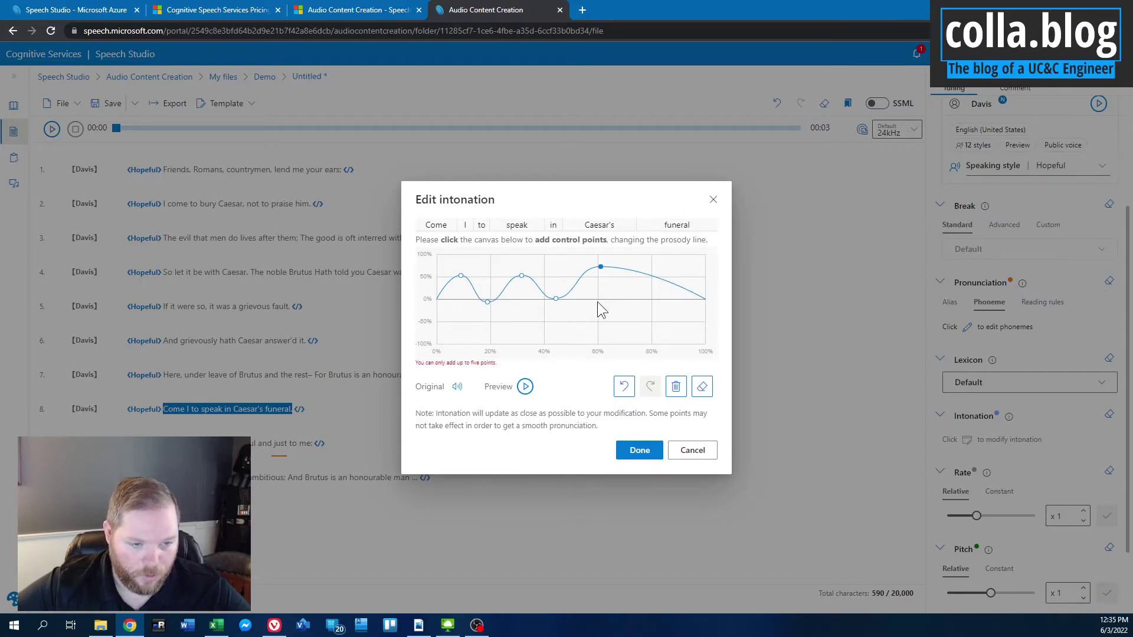
Compare the original and adjusted intonation, apply the curve to line 8, and play lines 8 and 9 together
click(462, 391)
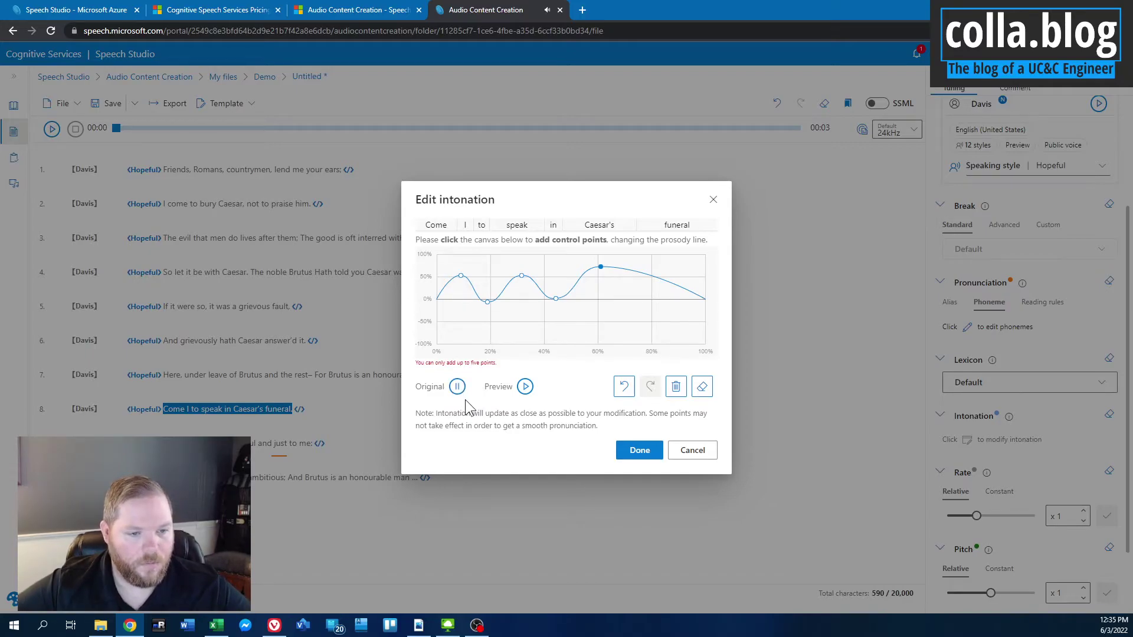
click(525, 388)
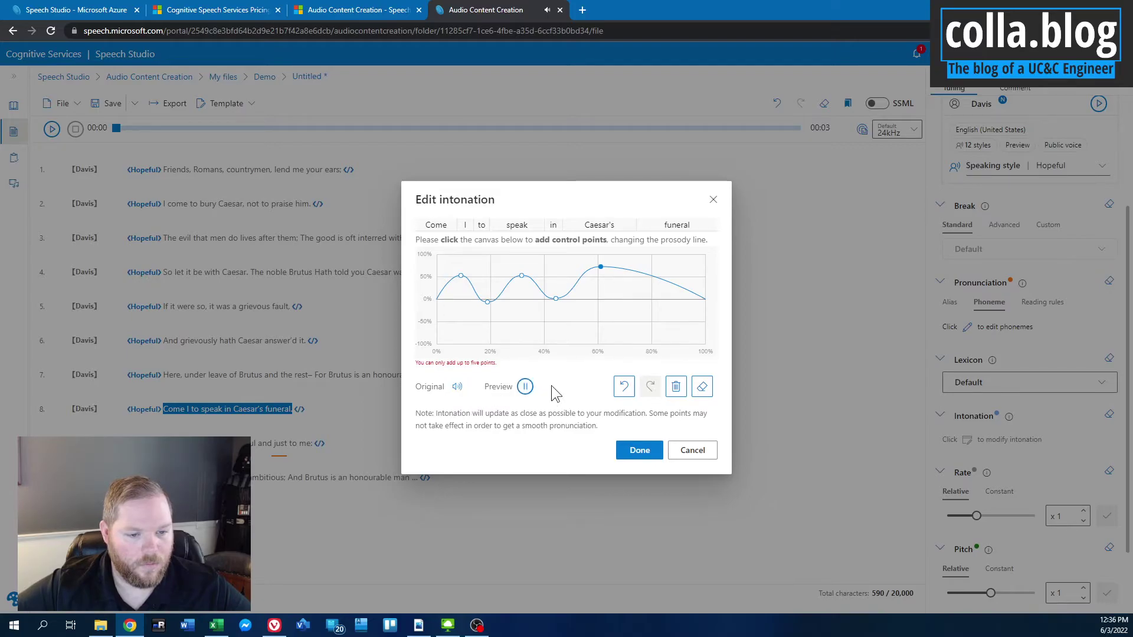
click(634, 451)
drag(162, 408, 344, 437)
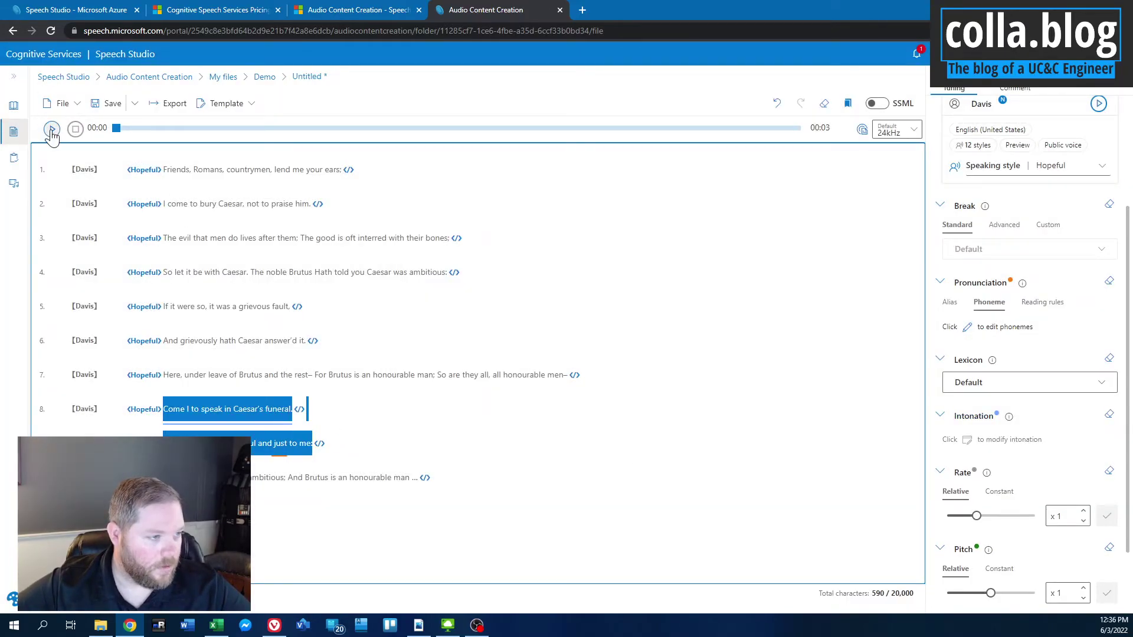
click(51, 129)
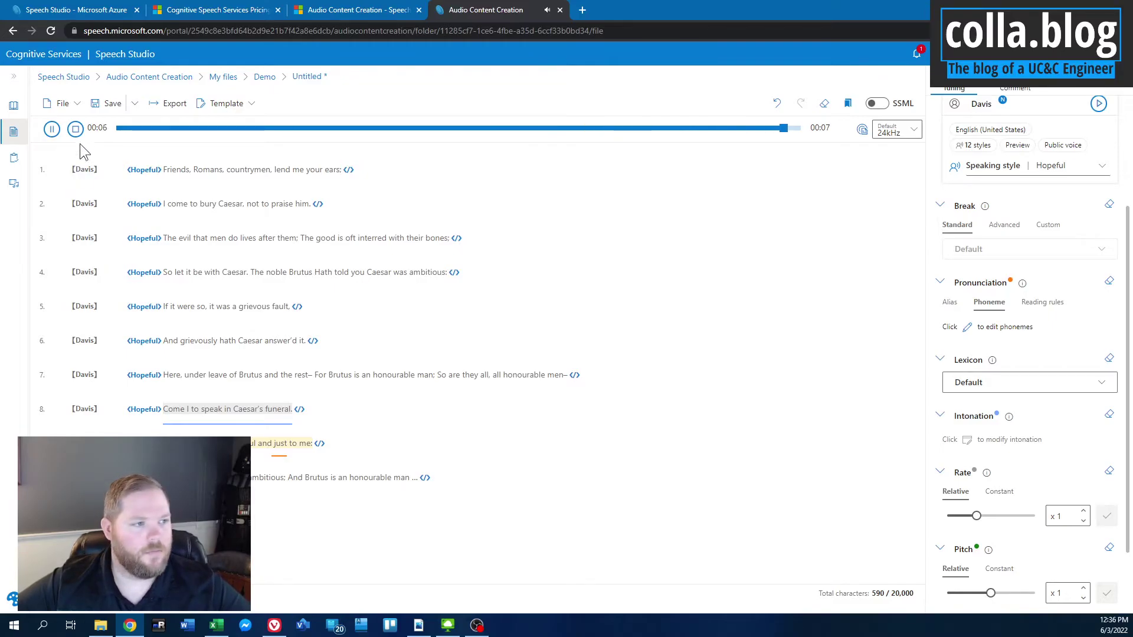
Insert a Weak break before "and just" in line 9 and play the line
click(275, 448)
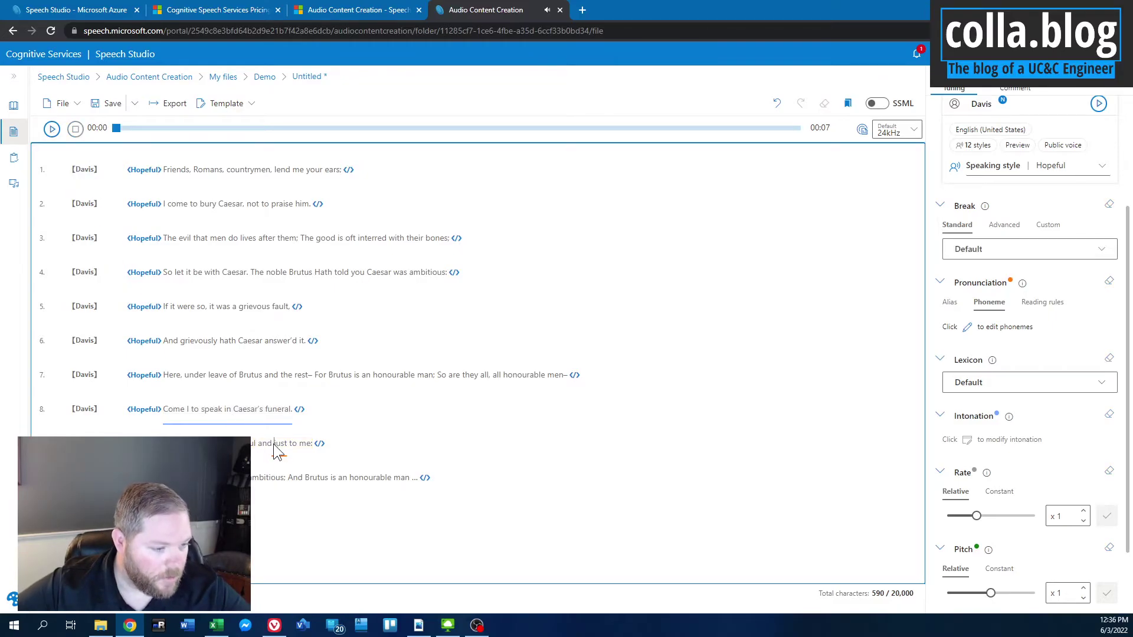
click(255, 445)
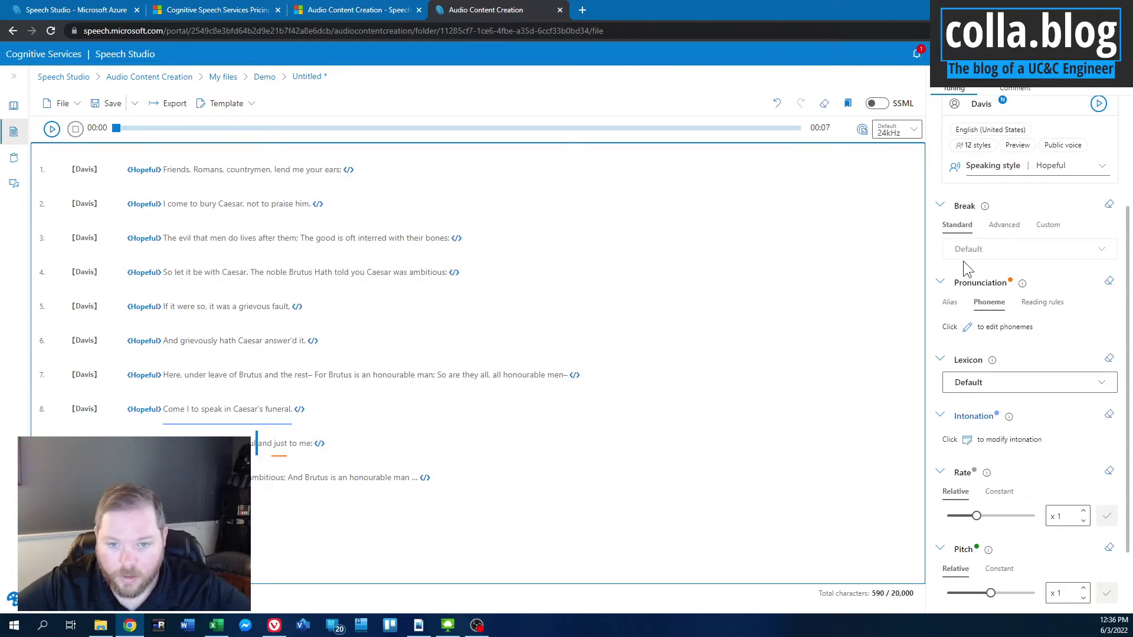
click(977, 249)
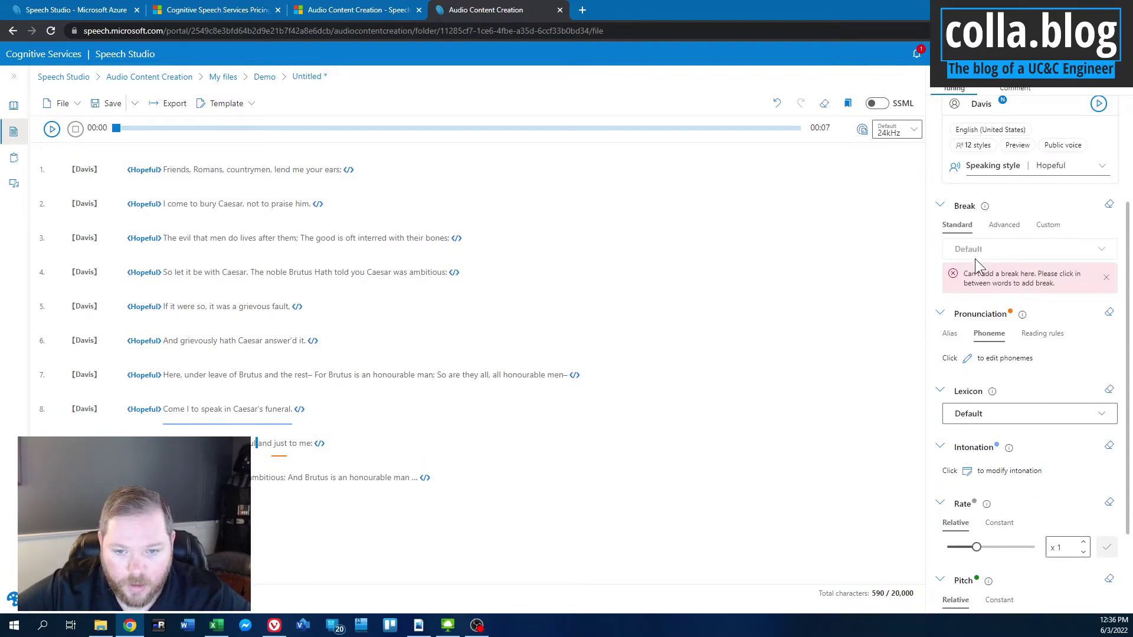
click(257, 446)
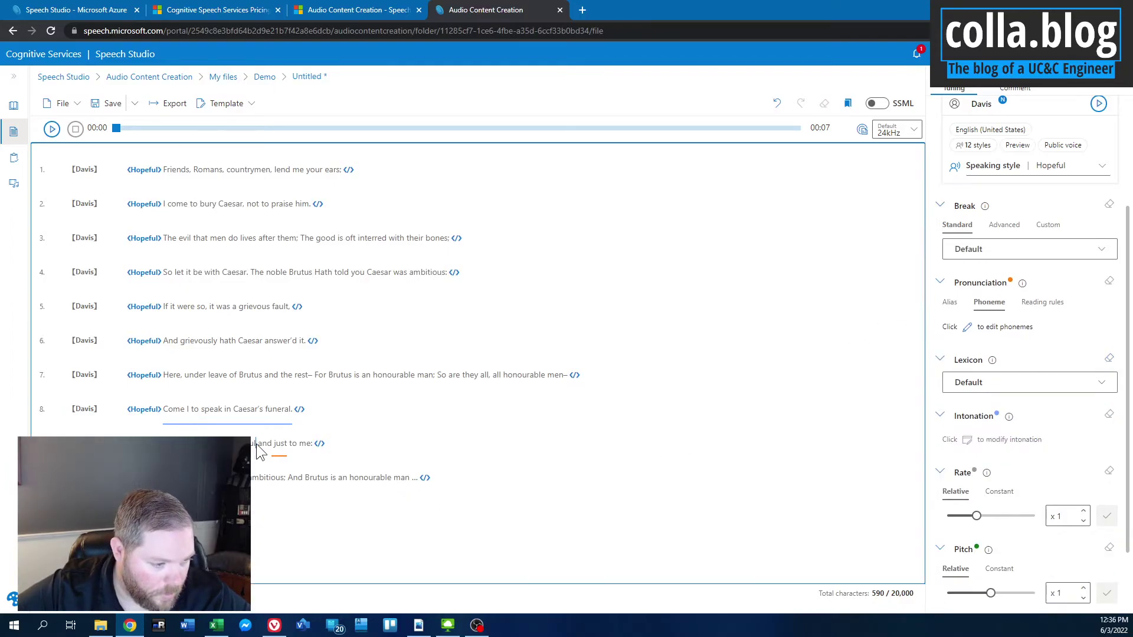
click(993, 251)
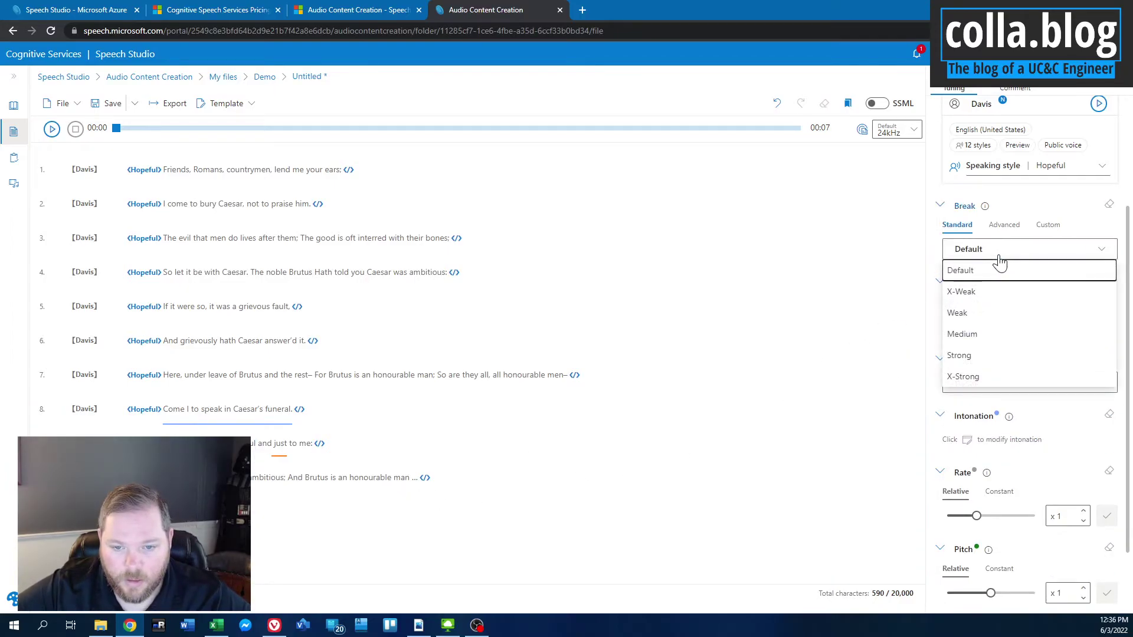
click(971, 312)
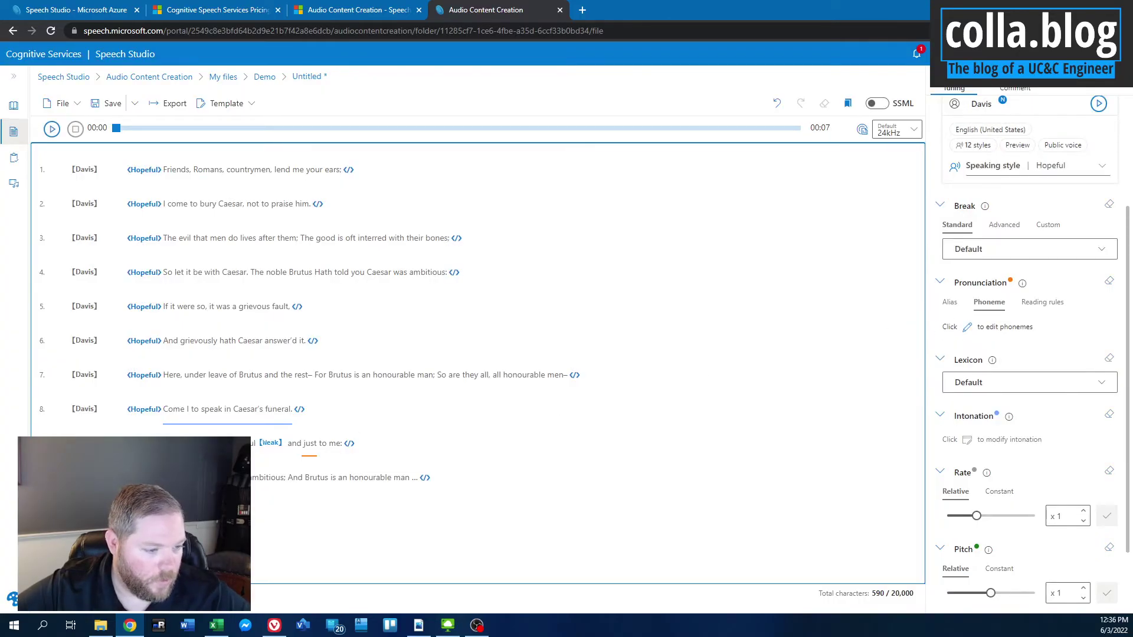
drag(163, 443, 340, 447)
click(52, 129)
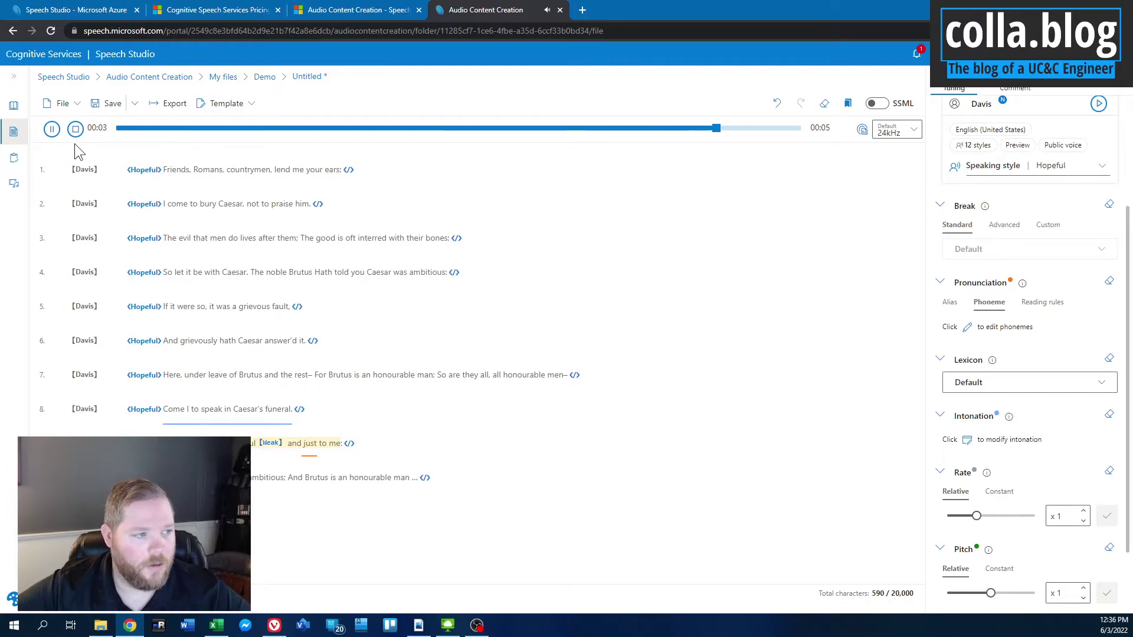
Insert an X-Weak break after "just" in line 9 and play the line
click(318, 447)
click(990, 250)
click(965, 292)
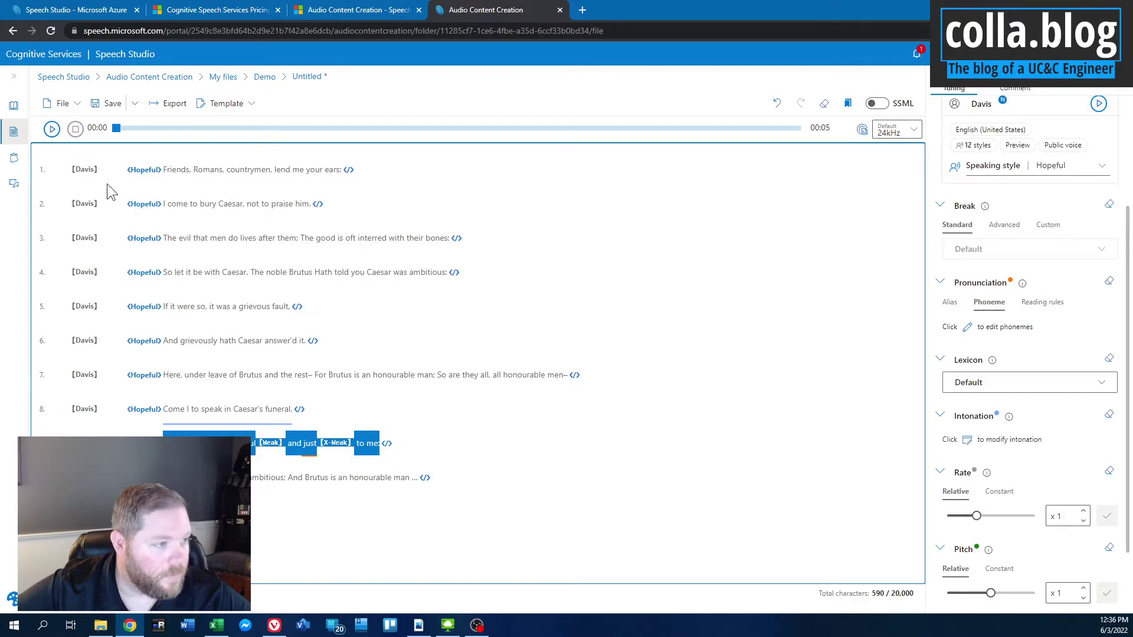
click(52, 129)
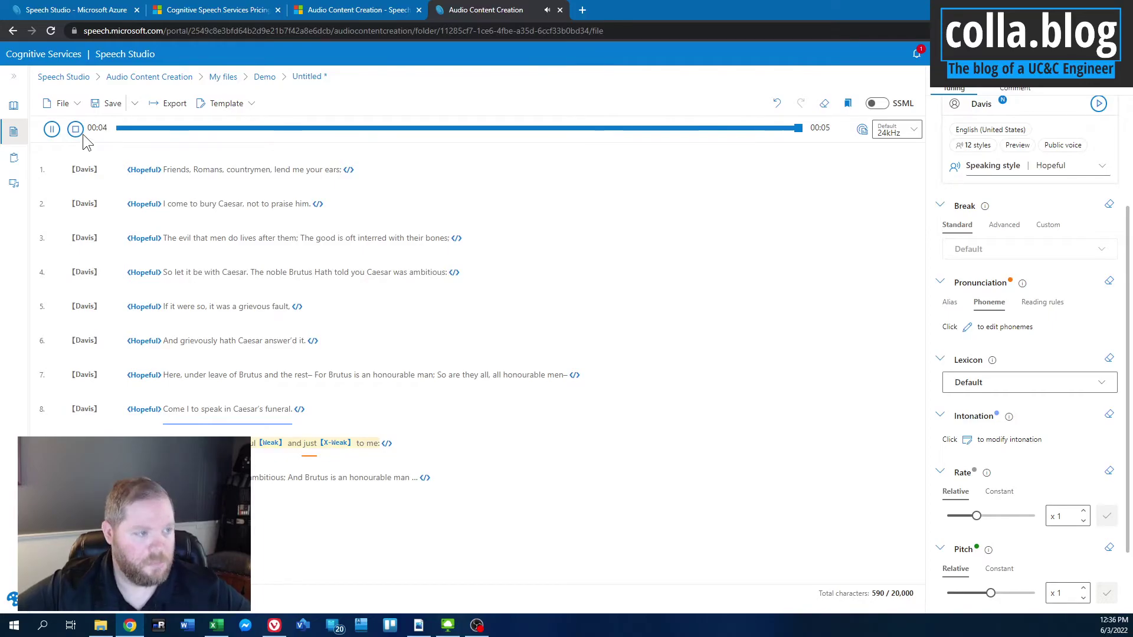
drag(354, 448, 381, 449)
click(966, 440)
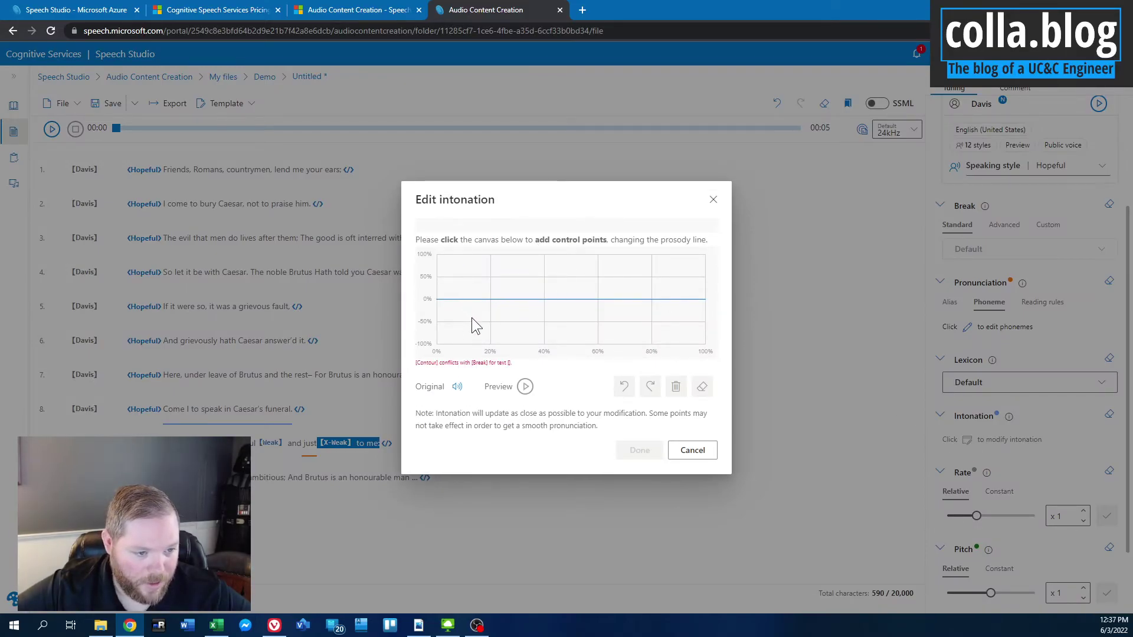
click(692, 450)
Open the intonation editor for "to me" in line 9, add a control point at about 75%, -70%, and preview the result
drag(356, 443, 377, 452)
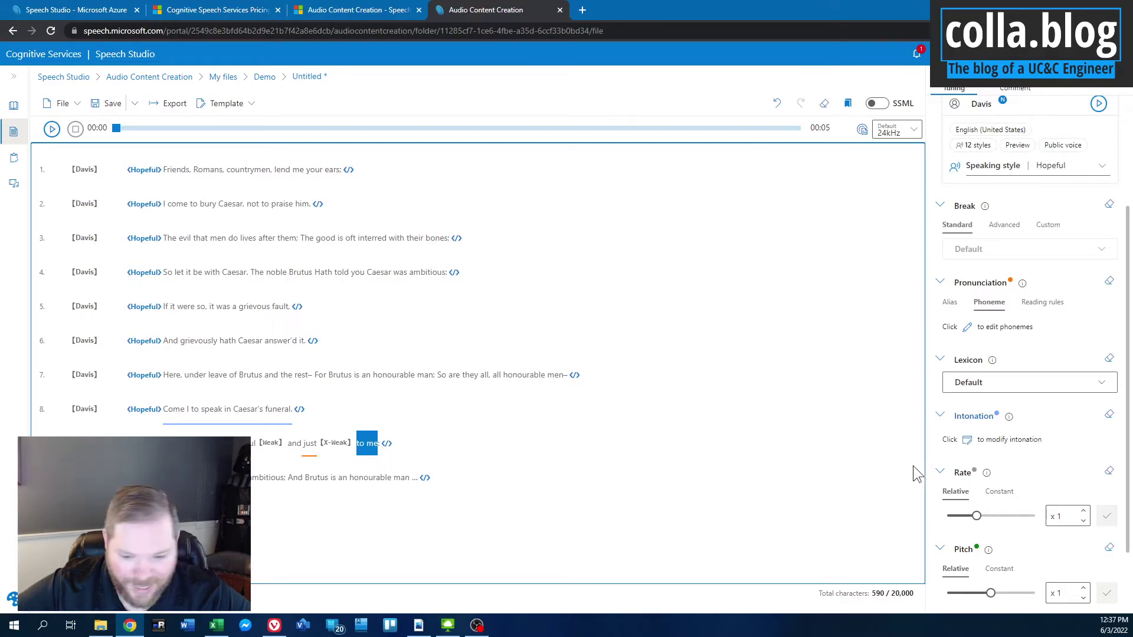
click(970, 442)
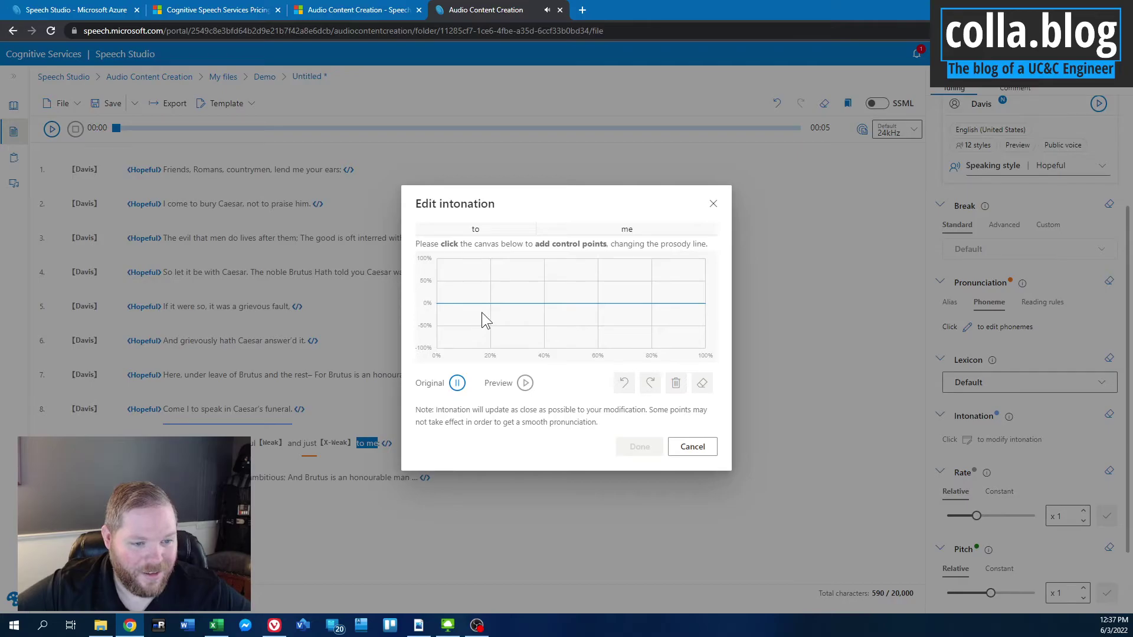
click(640, 303)
drag(641, 303, 638, 334)
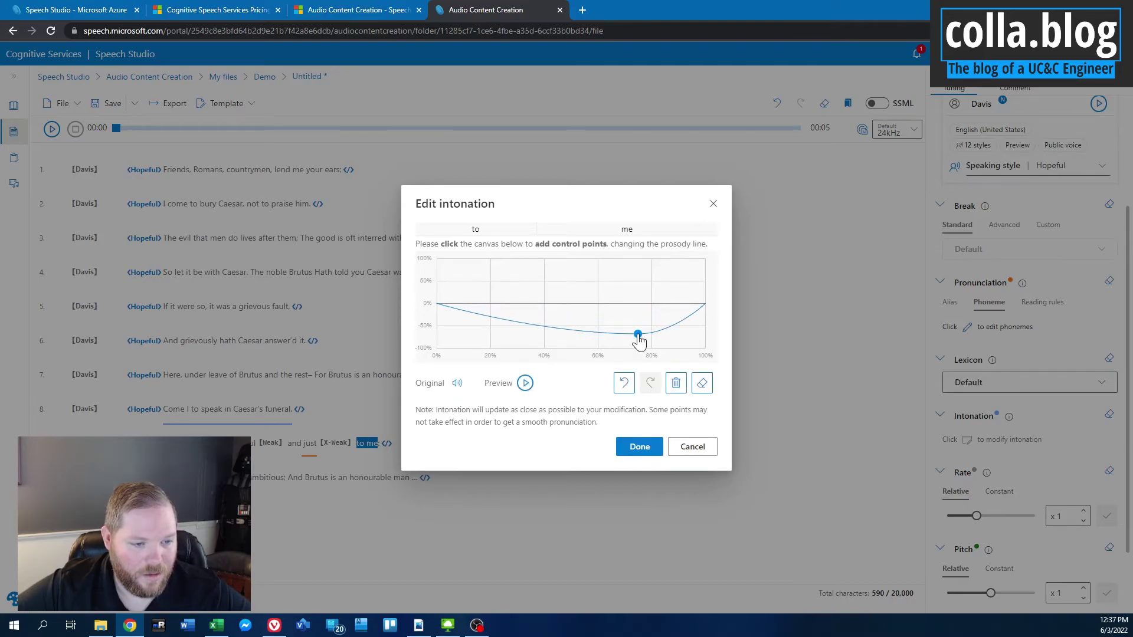
click(525, 384)
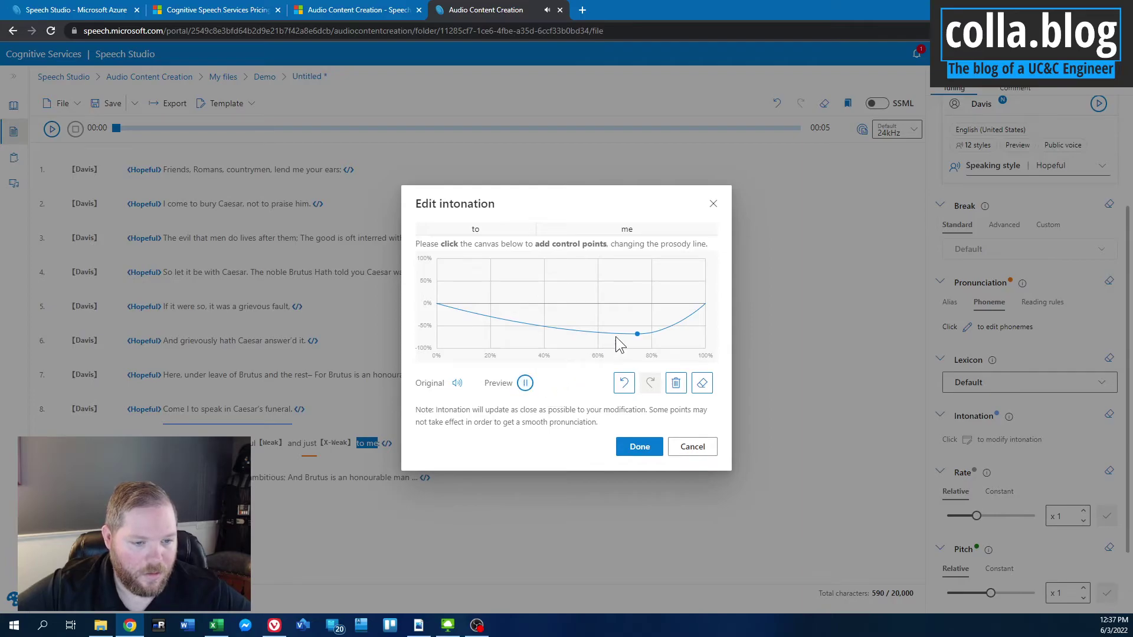
Move the "to me" control point to 100%, -55%, preview the falling intonation, and apply it
drag(638, 334, 709, 331)
click(526, 383)
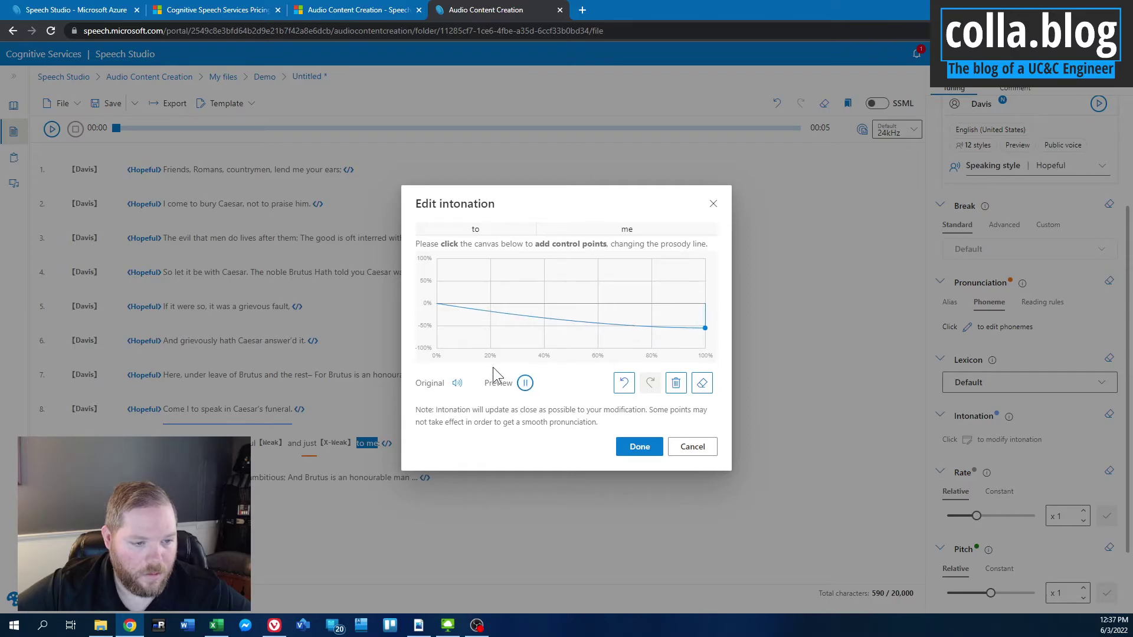
click(639, 446)
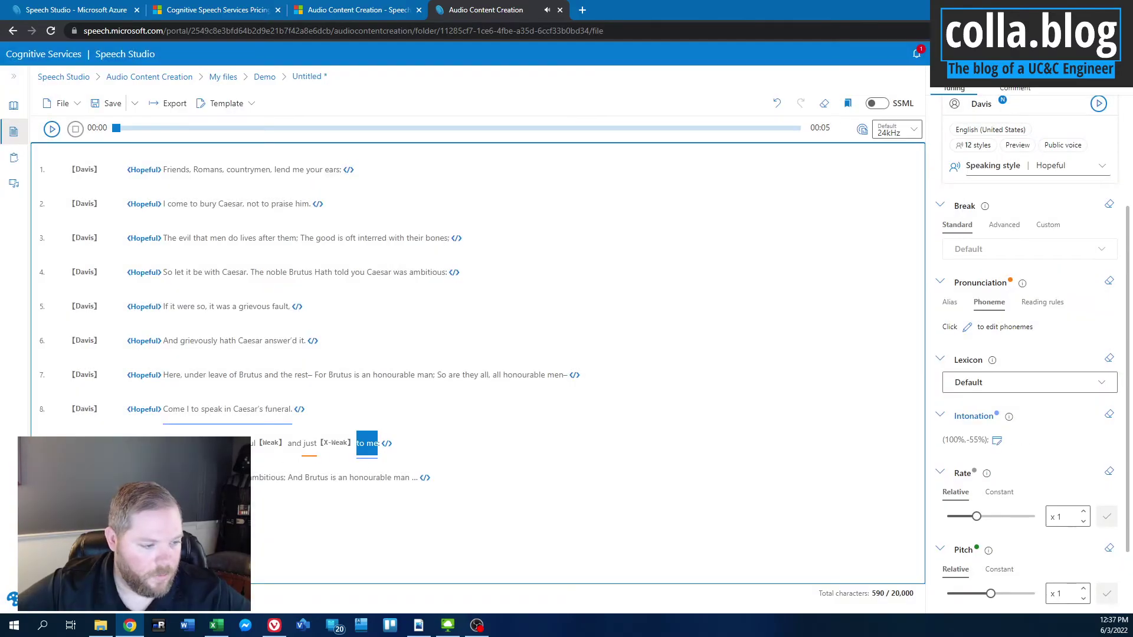
Play the whole of line 9 with its tuned breaks and intonation, and look over the rate, pitch and volume settings
drag(164, 443, 380, 443)
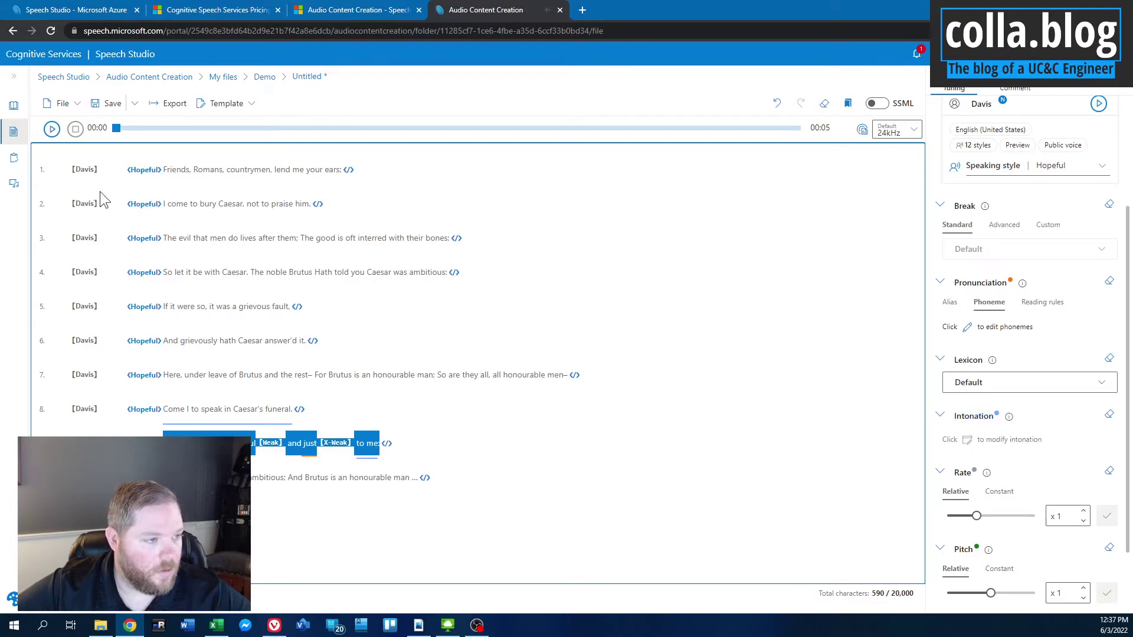
click(56, 135)
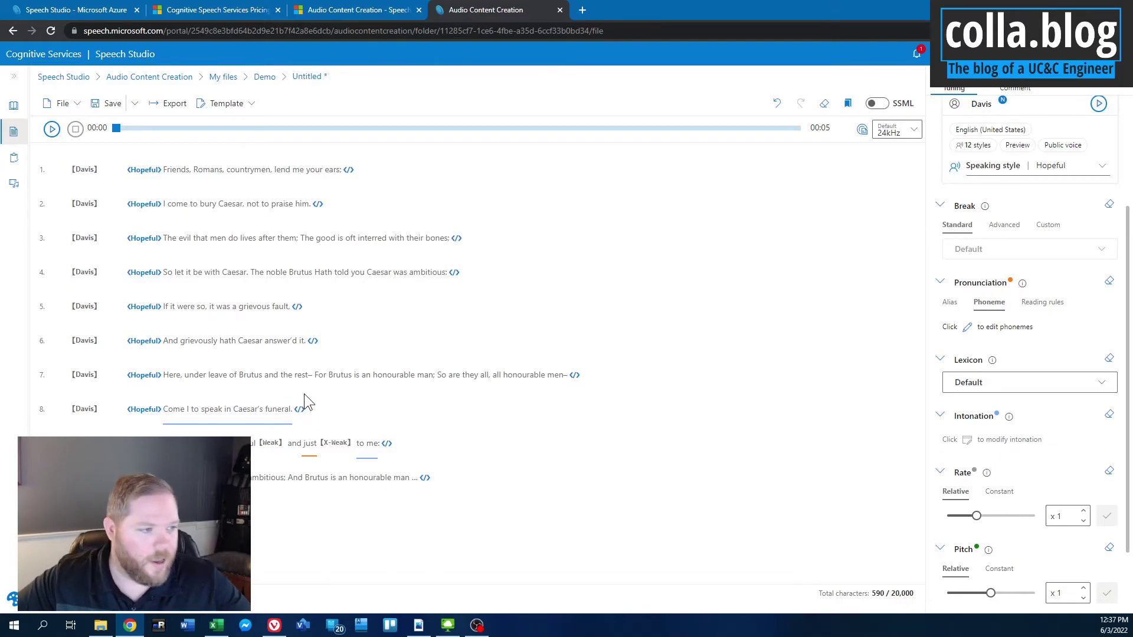
scroll(1003, 378, down, 2)
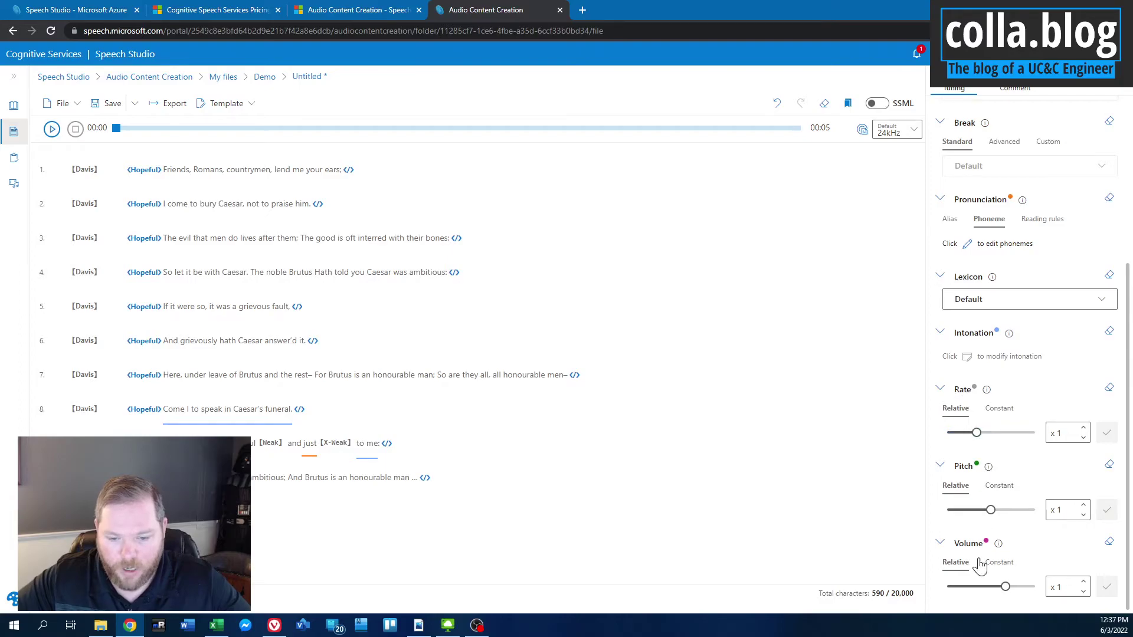
scroll(1003, 543, up, 5)
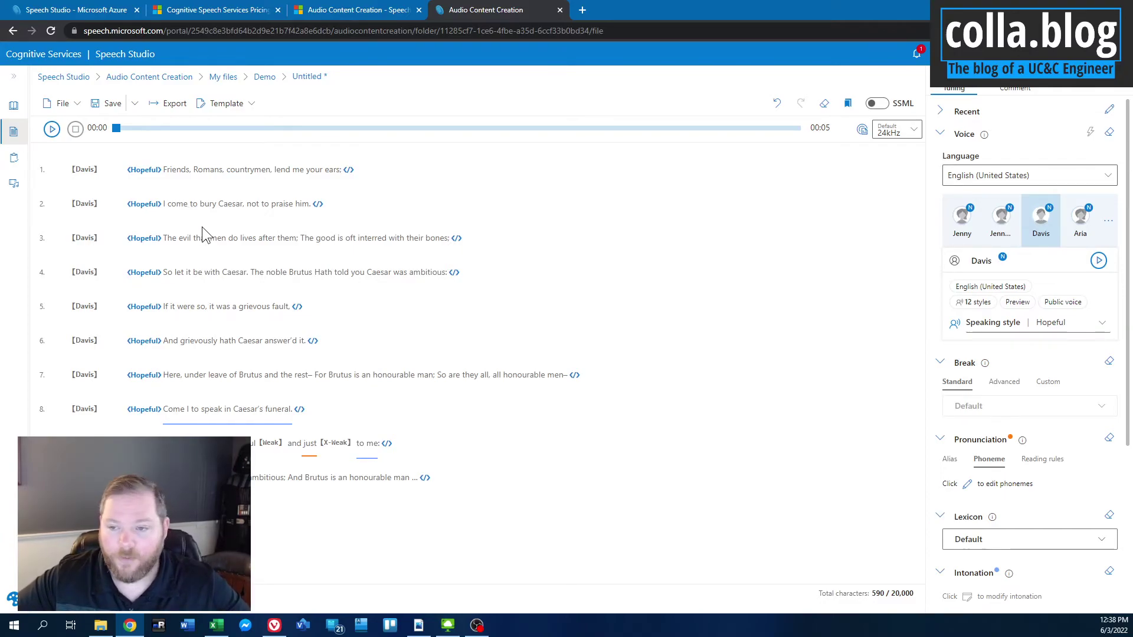
Start exporting line 9 to the local disk and set the audio format to 8k, .wav
click(166, 105)
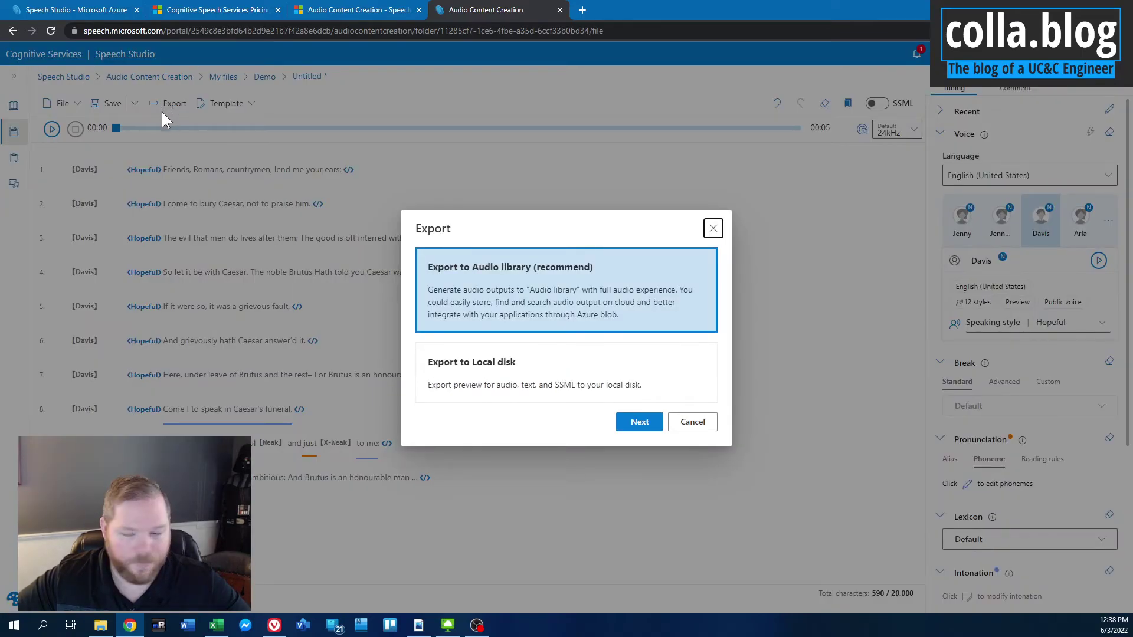
click(466, 371)
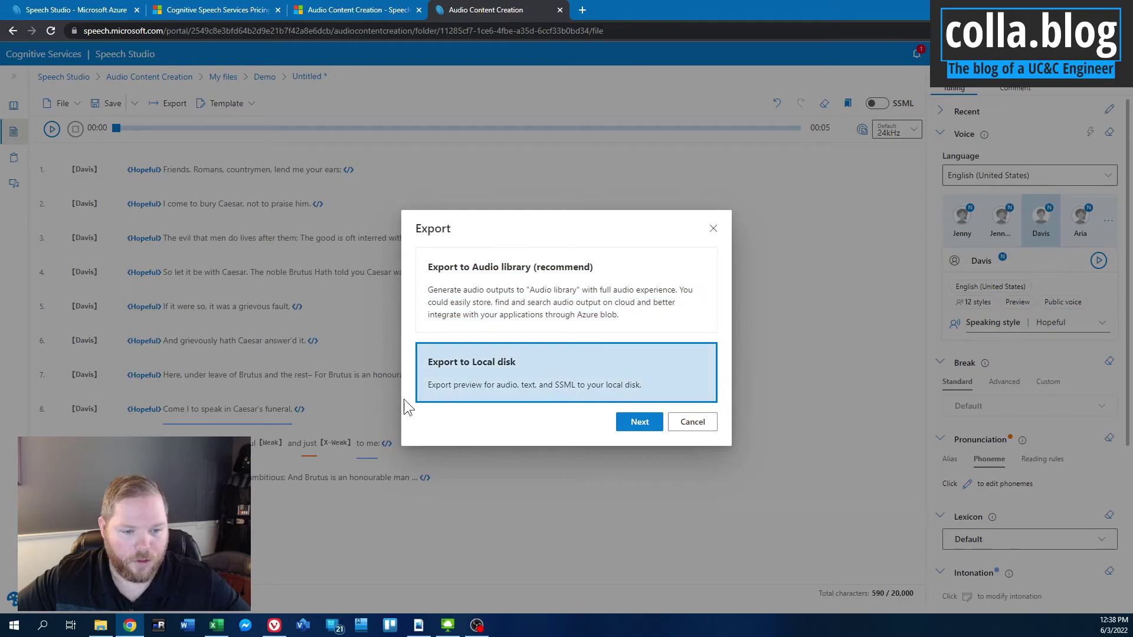
click(637, 423)
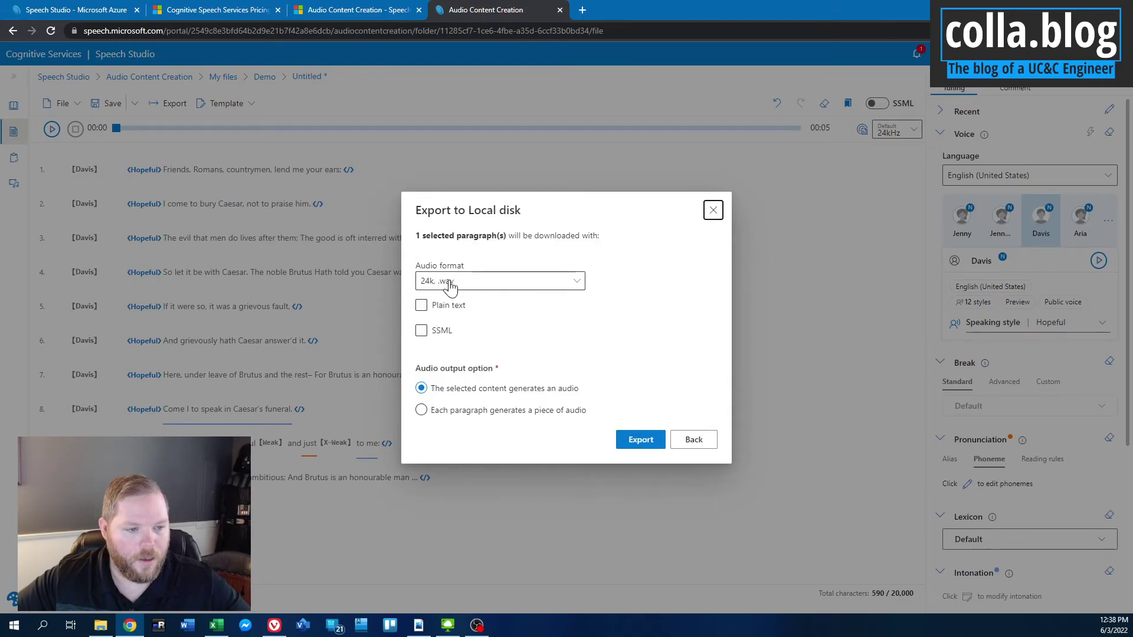
click(495, 286)
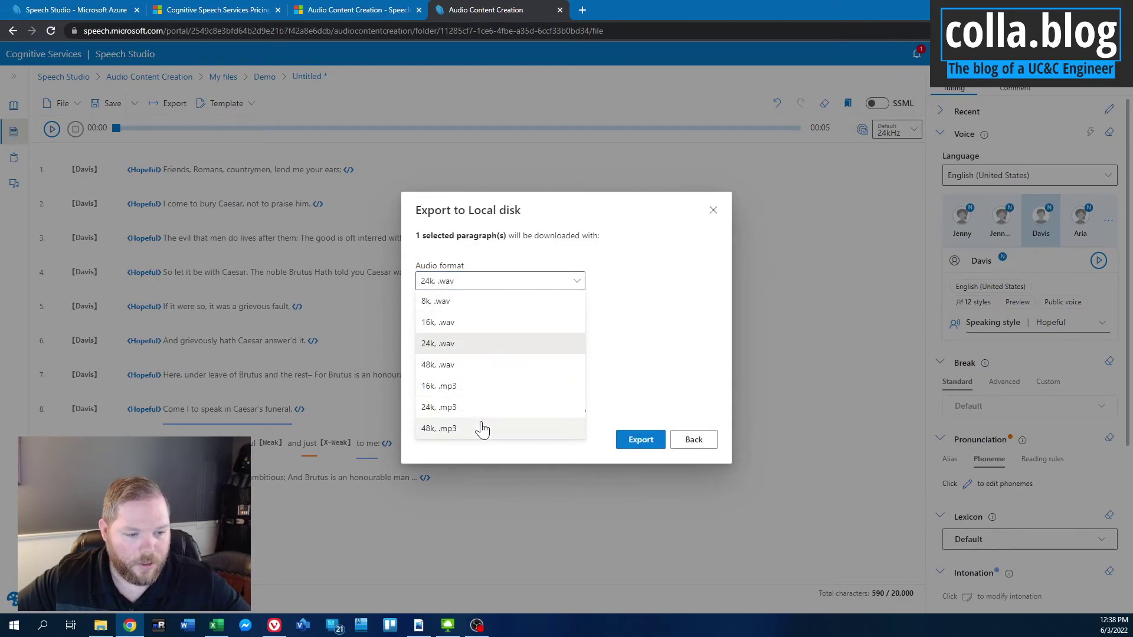
click(454, 302)
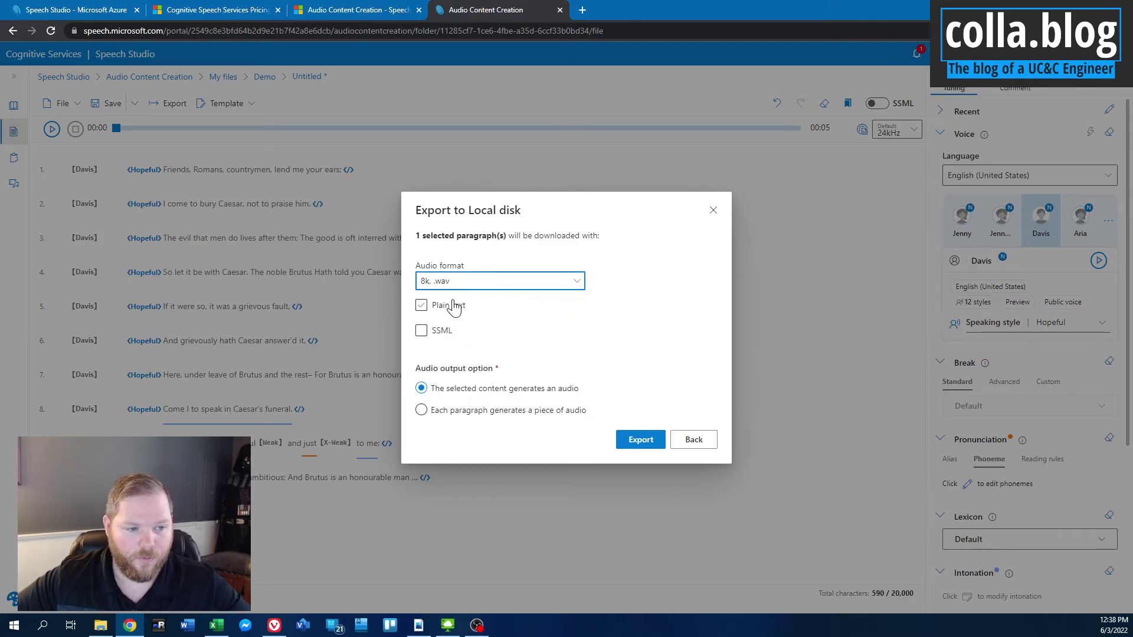
Include plain text and SSML in the export, keep the selected content as a single audio, and run the export
click(420, 306)
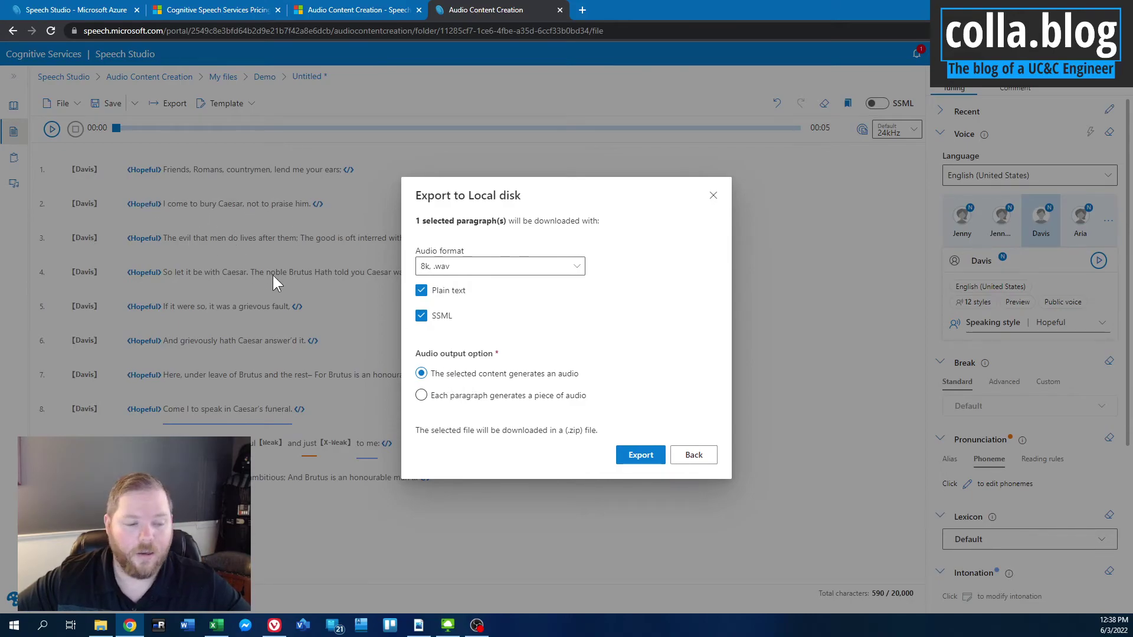
click(465, 404)
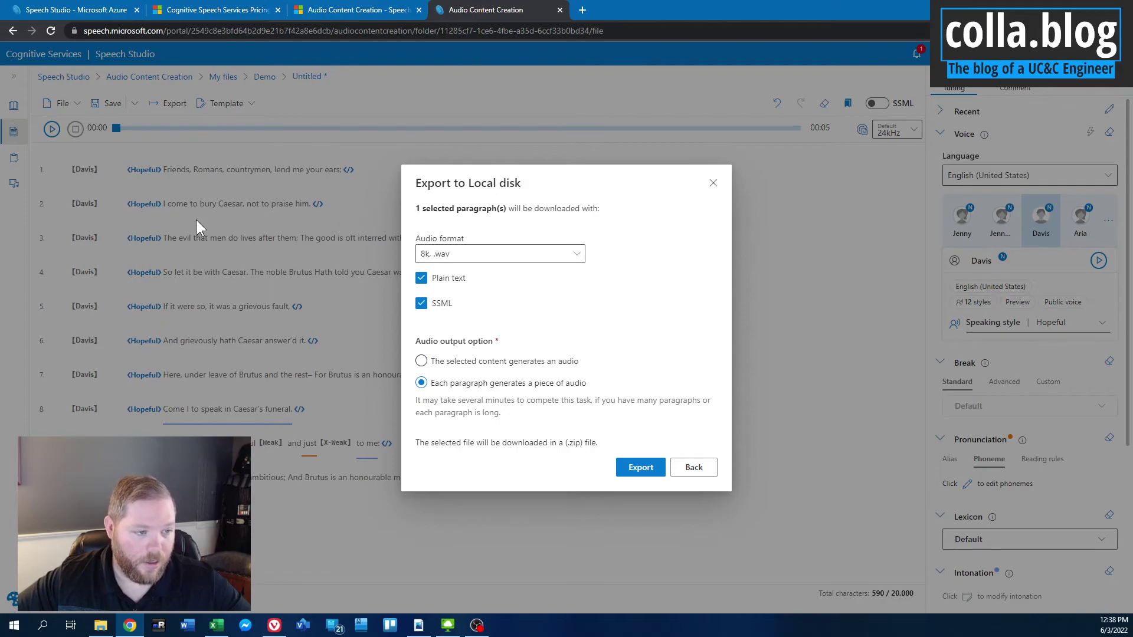
click(469, 362)
click(651, 459)
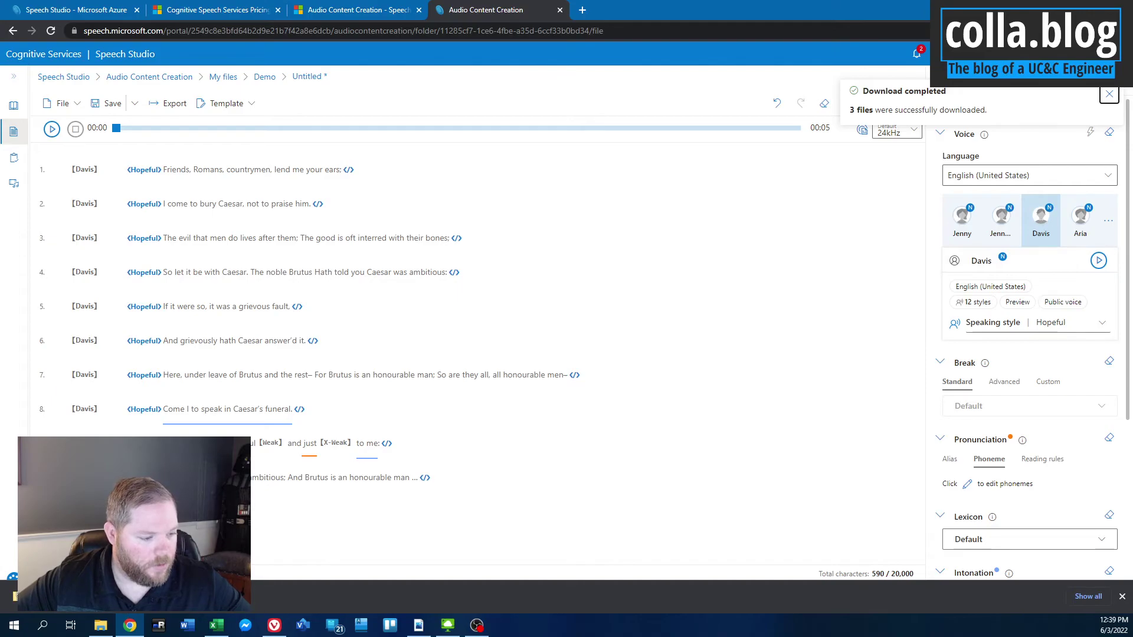
click(100, 625)
right_click(325, 288)
click(324, 288)
right_click(324, 288)
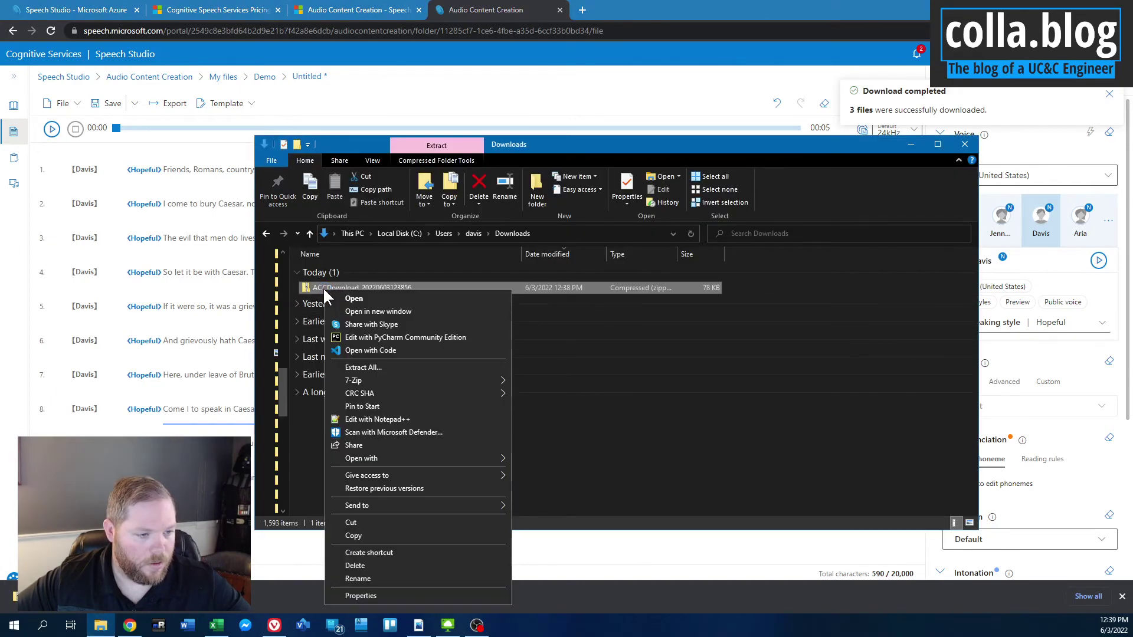
click(363, 367)
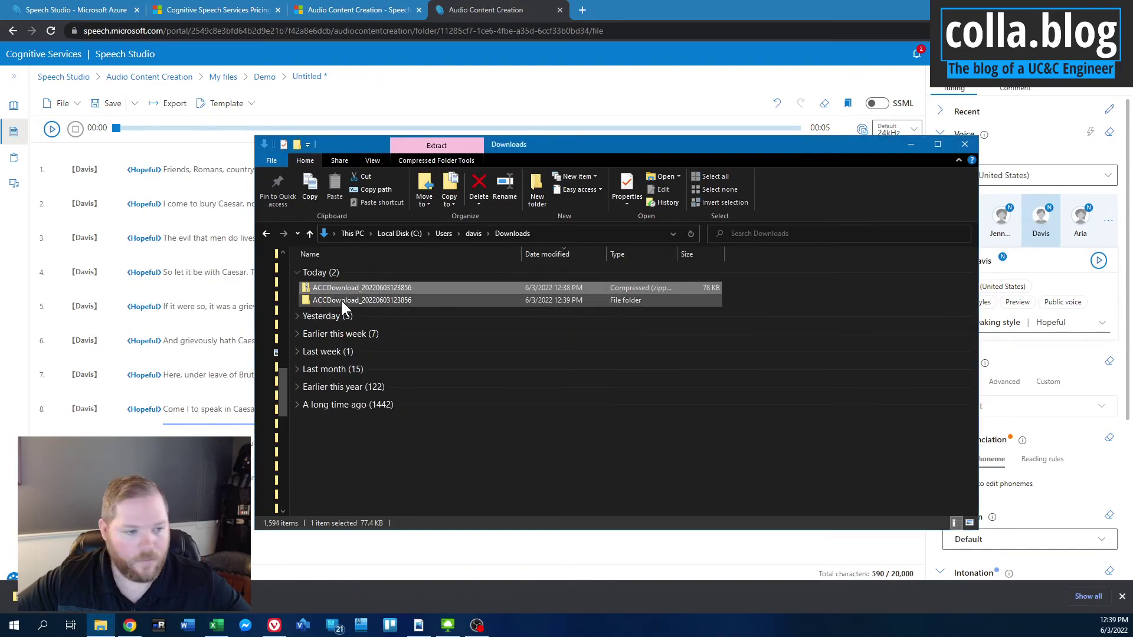
click(319, 301)
double_click(318, 301)
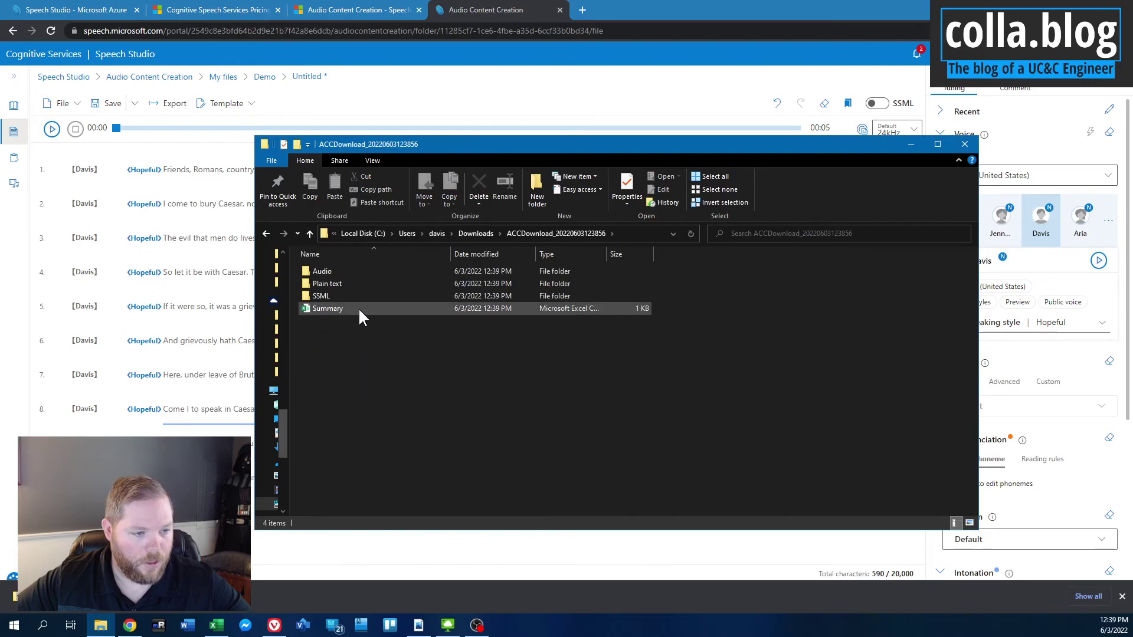
Open the Untitled text document in the SSML folder, examine the markup around the spoken text, and close it
double_click(335, 295)
double_click(324, 270)
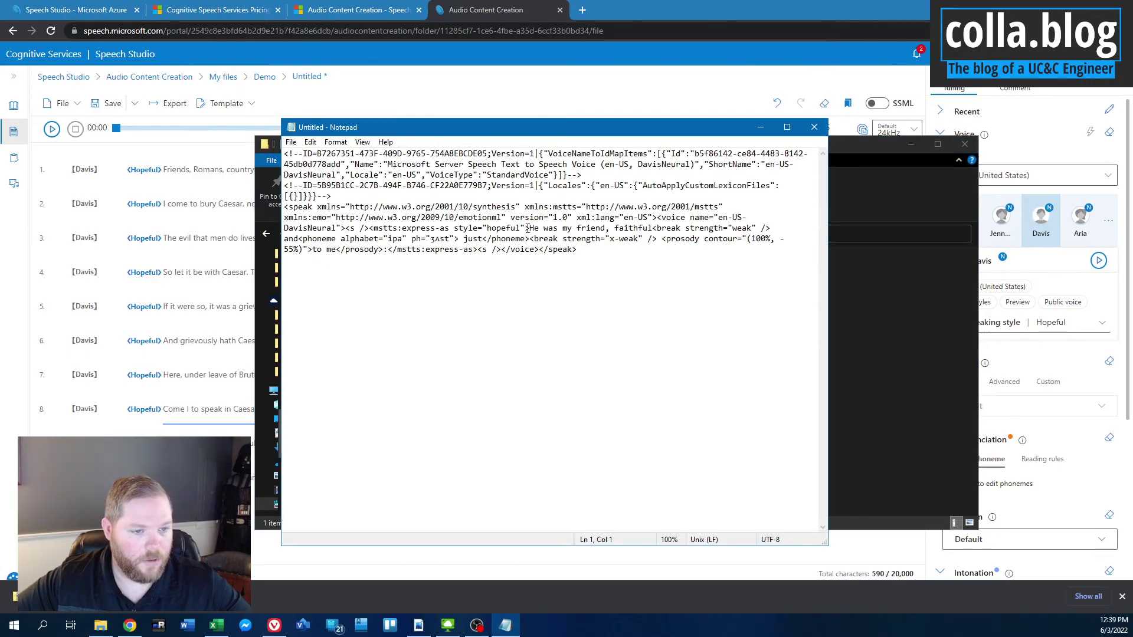
drag(529, 229, 692, 228)
key(ctrl+End)
click(814, 127)
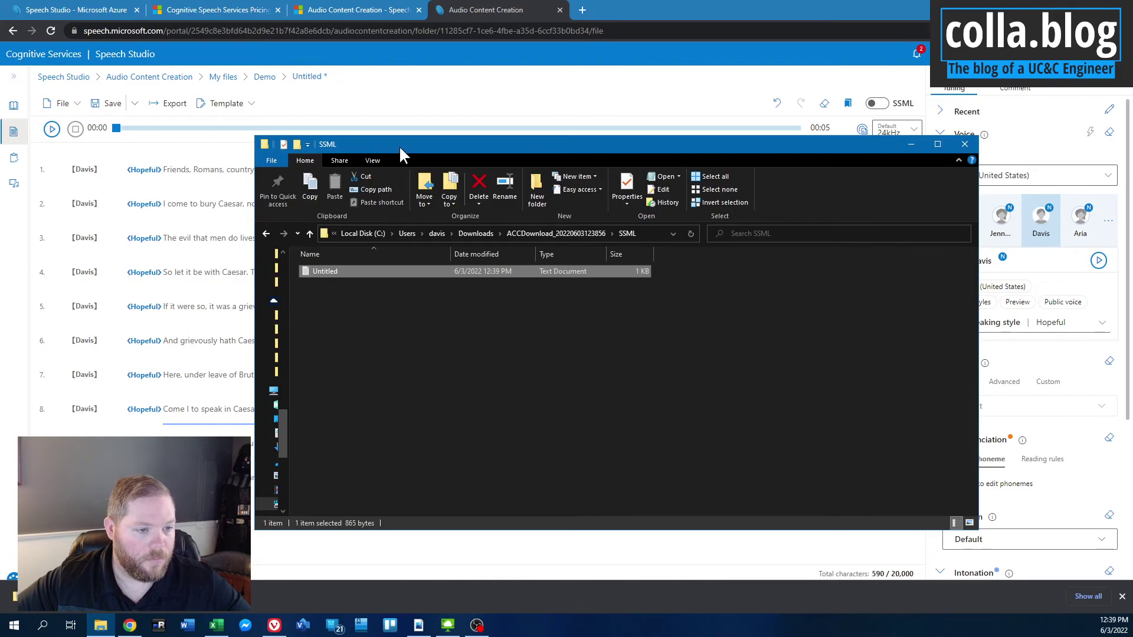
Return to the extracted folder, view the Untitled document in the Plain text folder, and close it
click(266, 236)
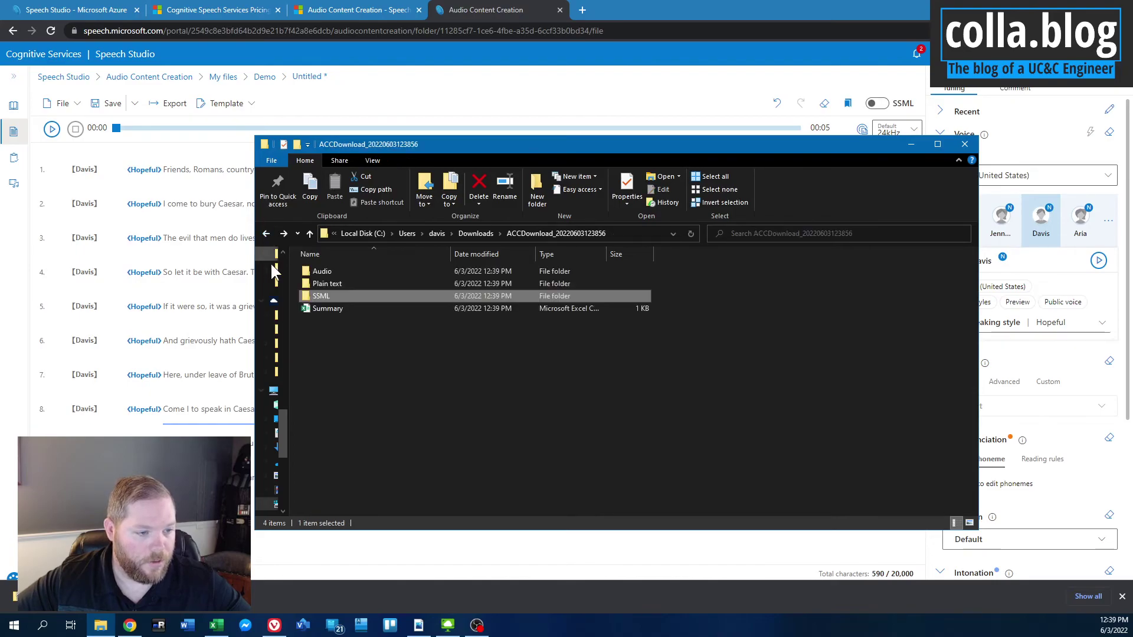
double_click(330, 281)
click(325, 275)
double_click(323, 273)
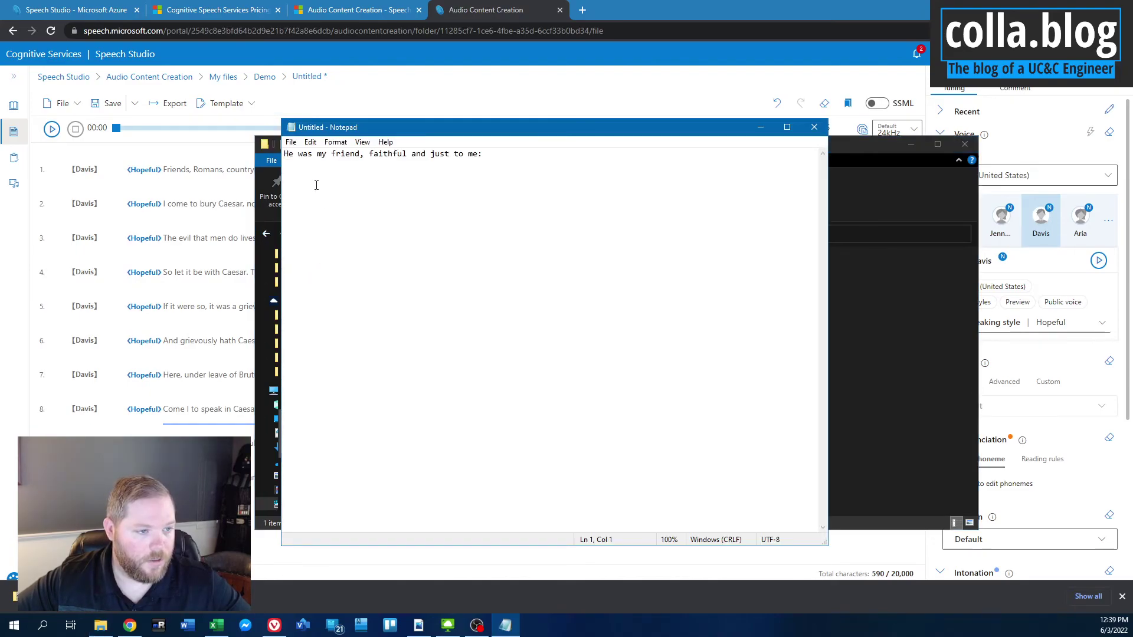
click(814, 127)
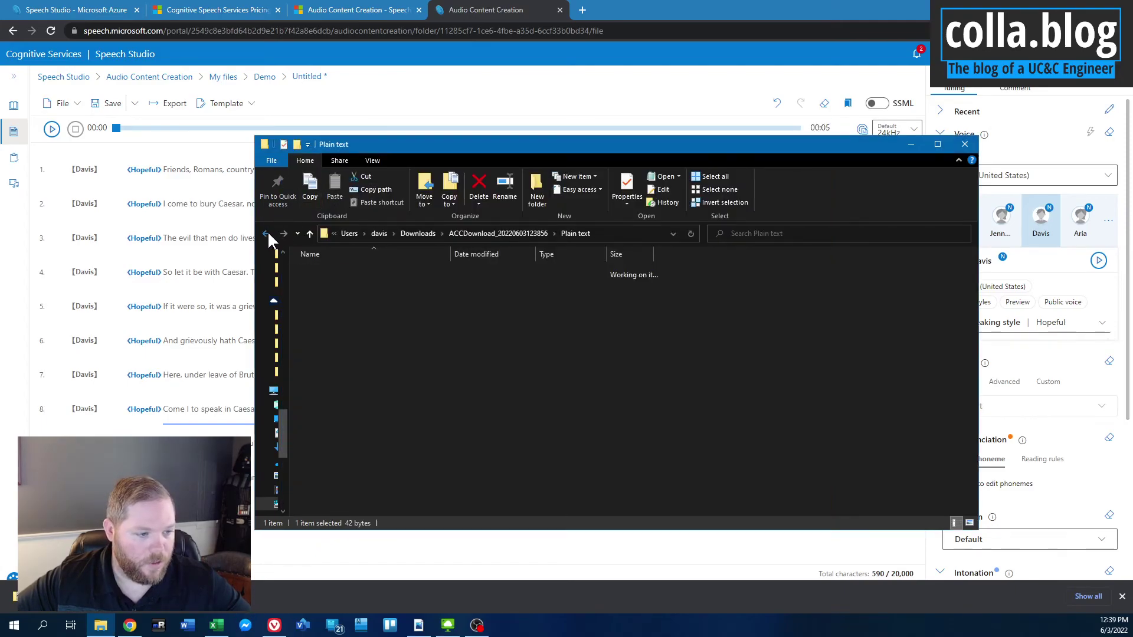
Play the exported Untitled recording from the Audio folder in Groove Music and close the player
click(268, 233)
double_click(338, 268)
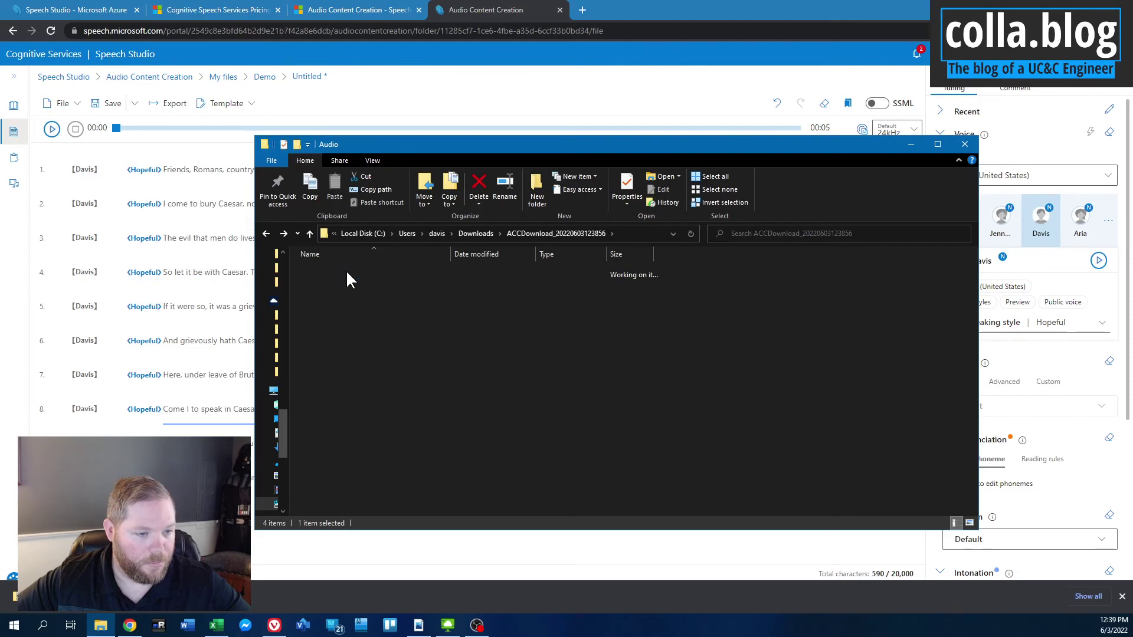
click(329, 271)
double_click(328, 271)
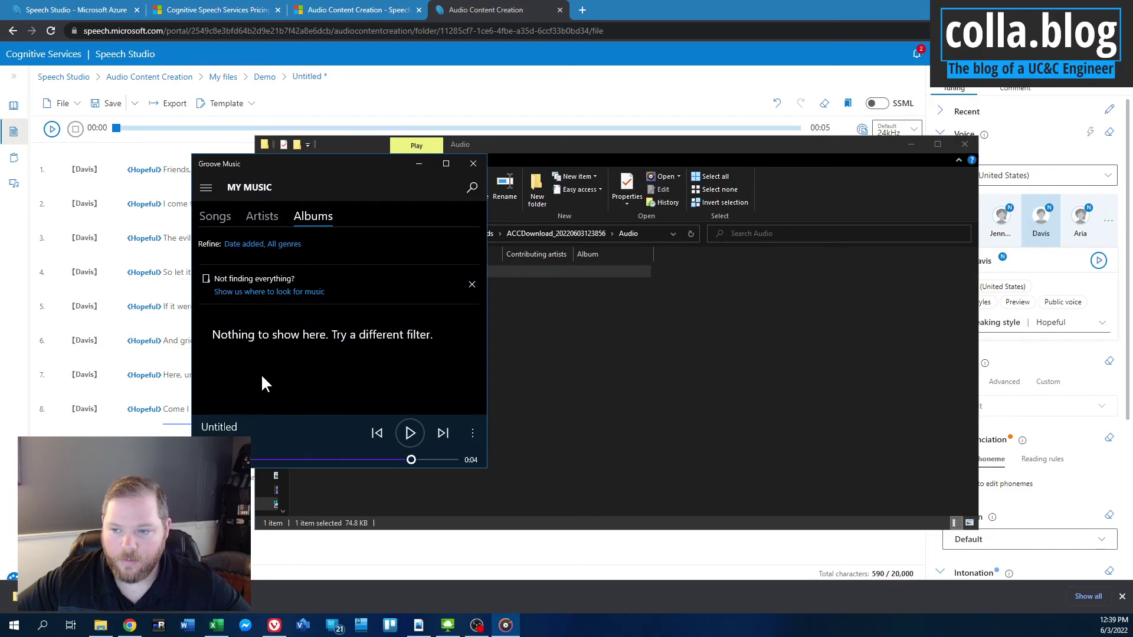
click(473, 164)
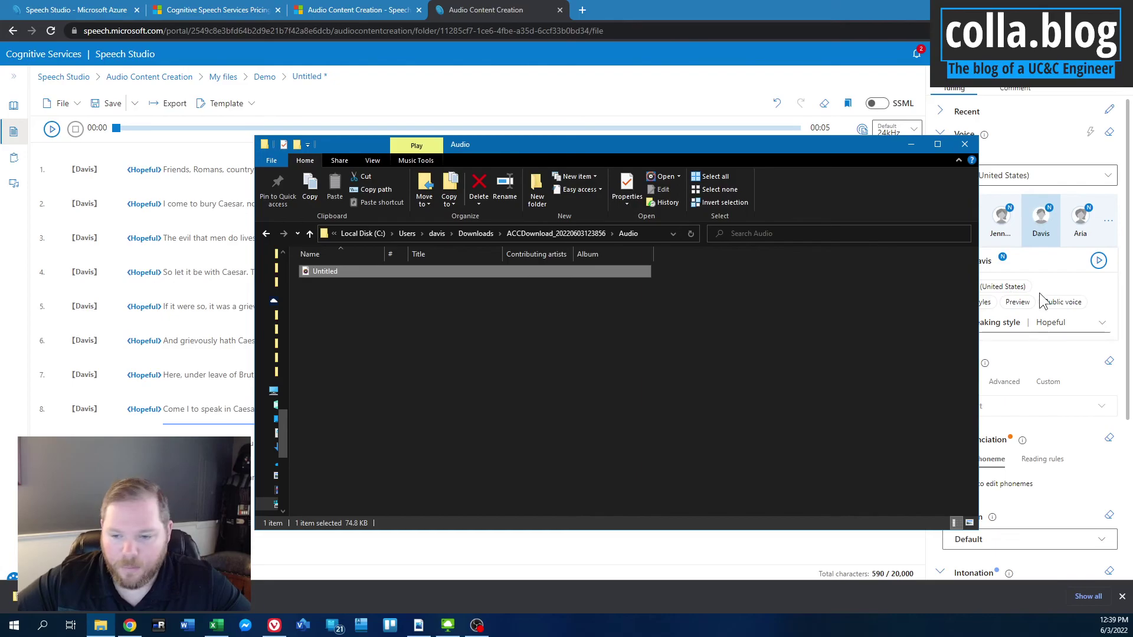
Minimize File Explorer, briefly highlight all ten script lines, and switch to the Audio Content Creation landing page
click(909, 147)
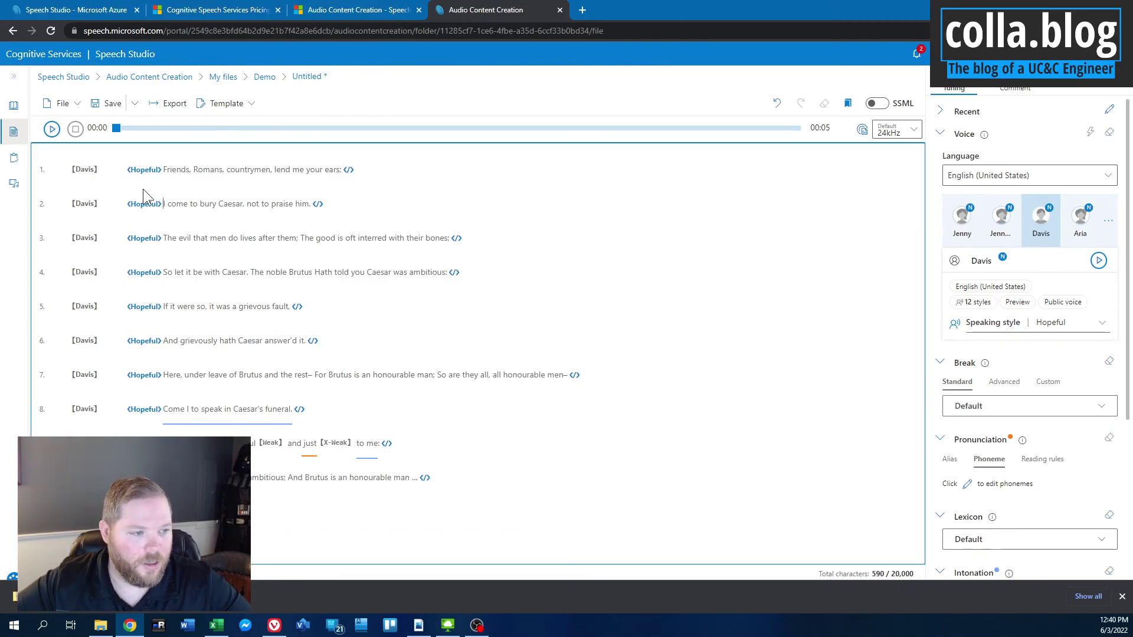
drag(164, 171, 447, 491)
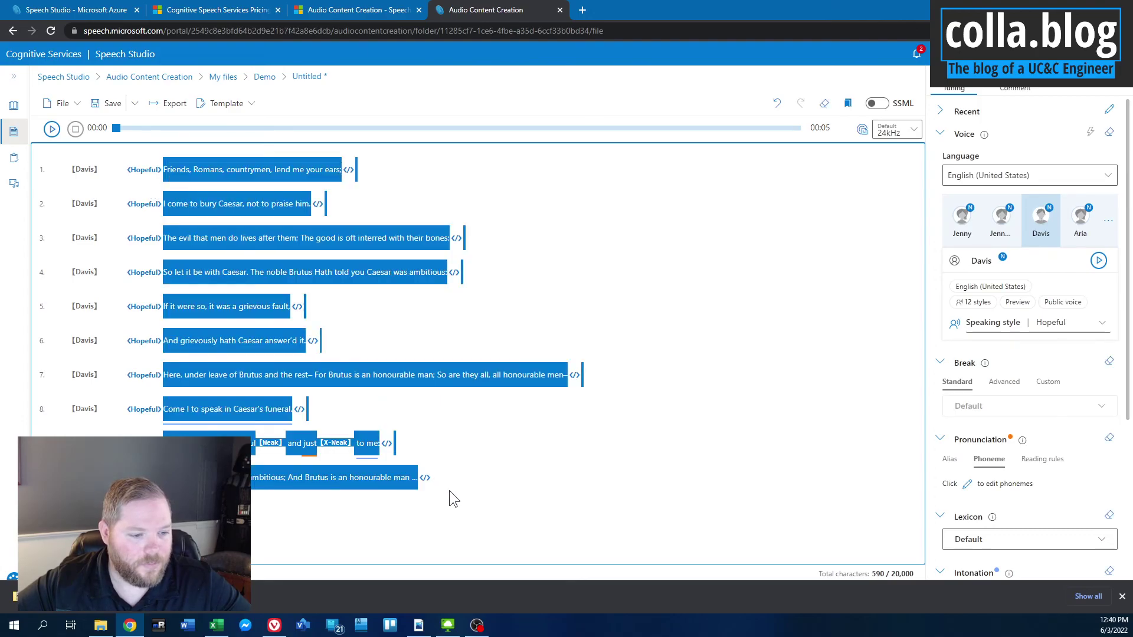
click(447, 491)
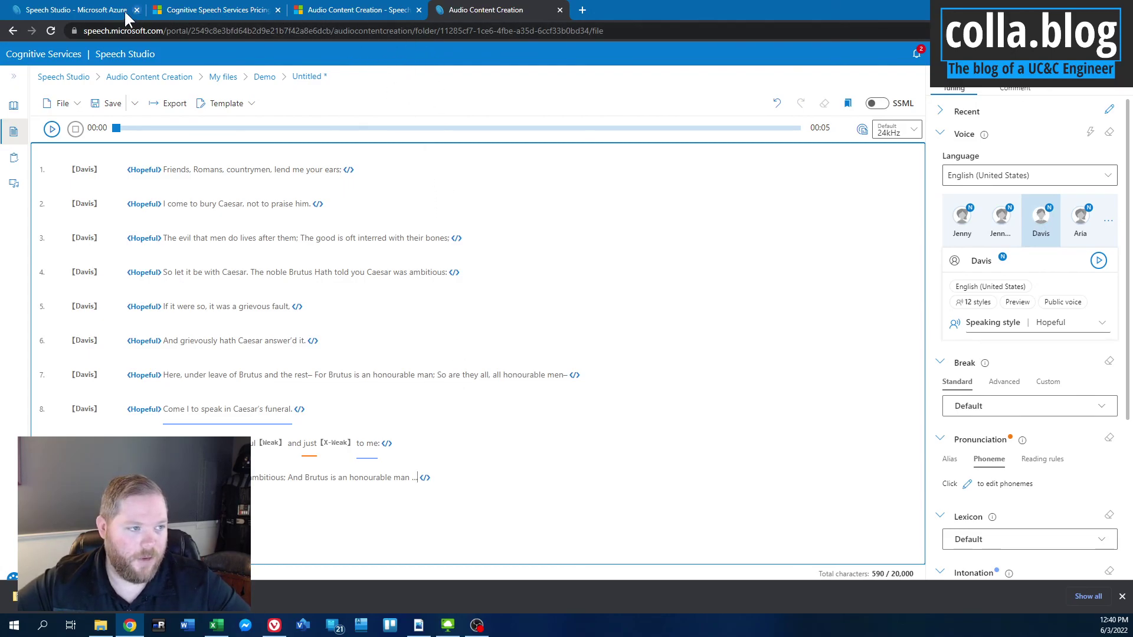
click(107, 10)
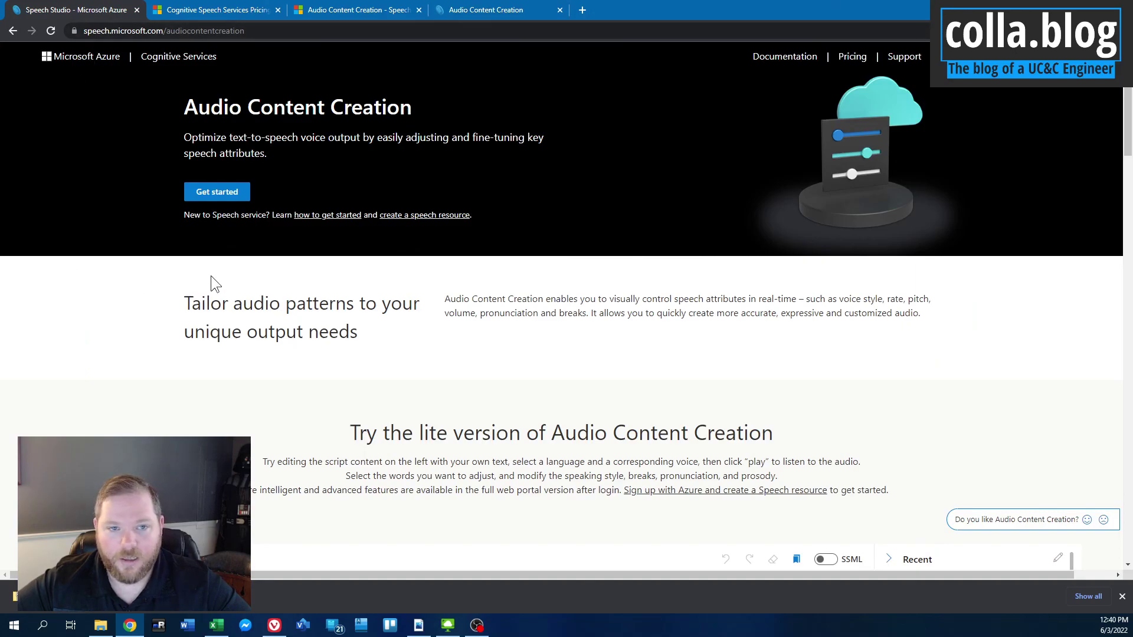